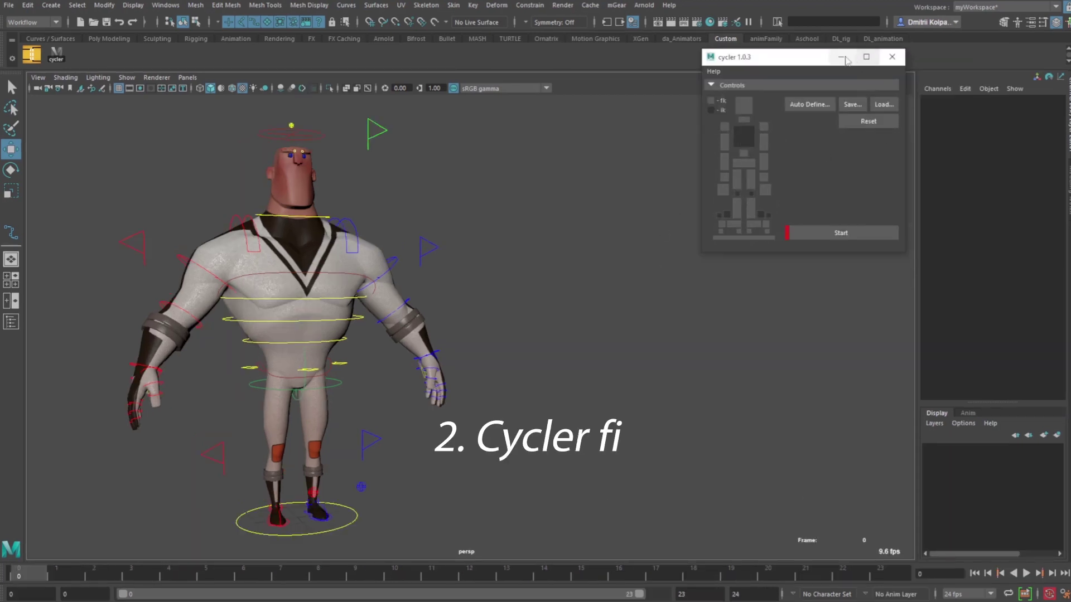
Auto-define the rig controls in Cycler and check the assigned head, neck, chest, right leg and right foot controls
click(797, 108)
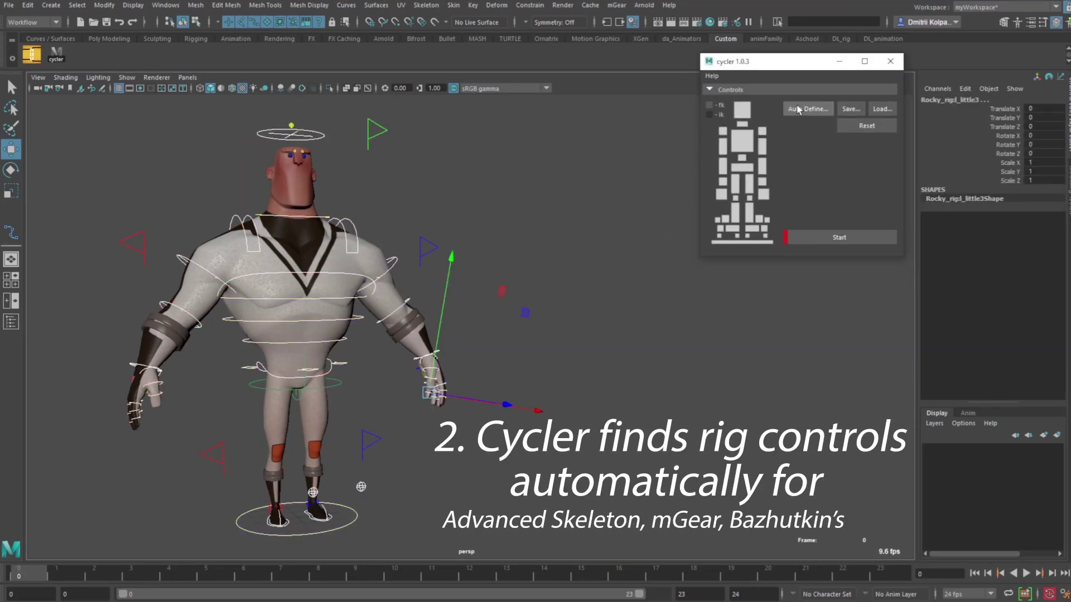
click(742, 109)
click(746, 125)
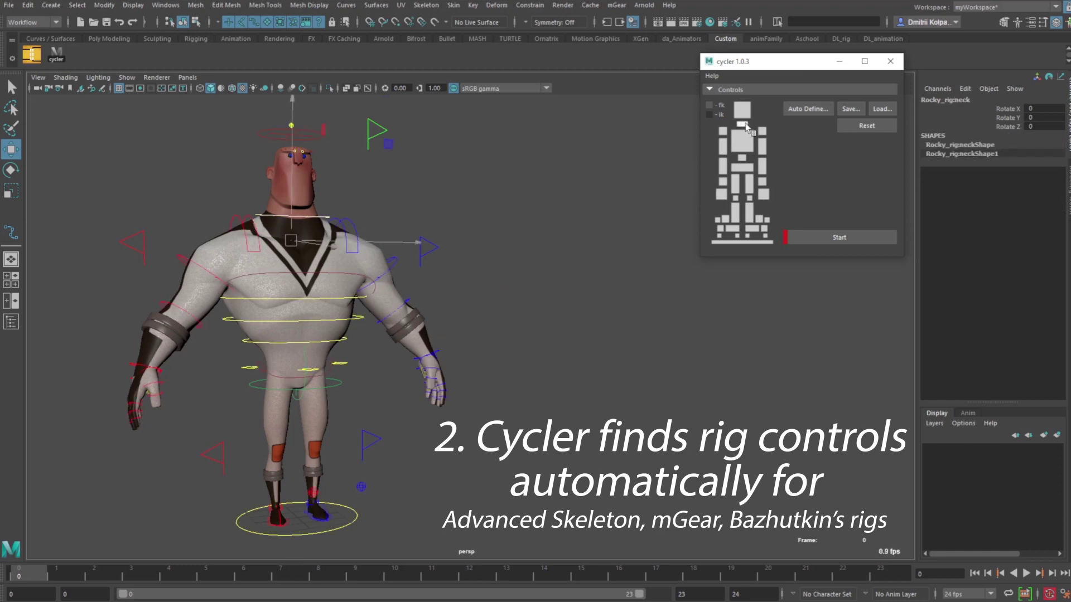
click(746, 144)
click(736, 211)
click(728, 229)
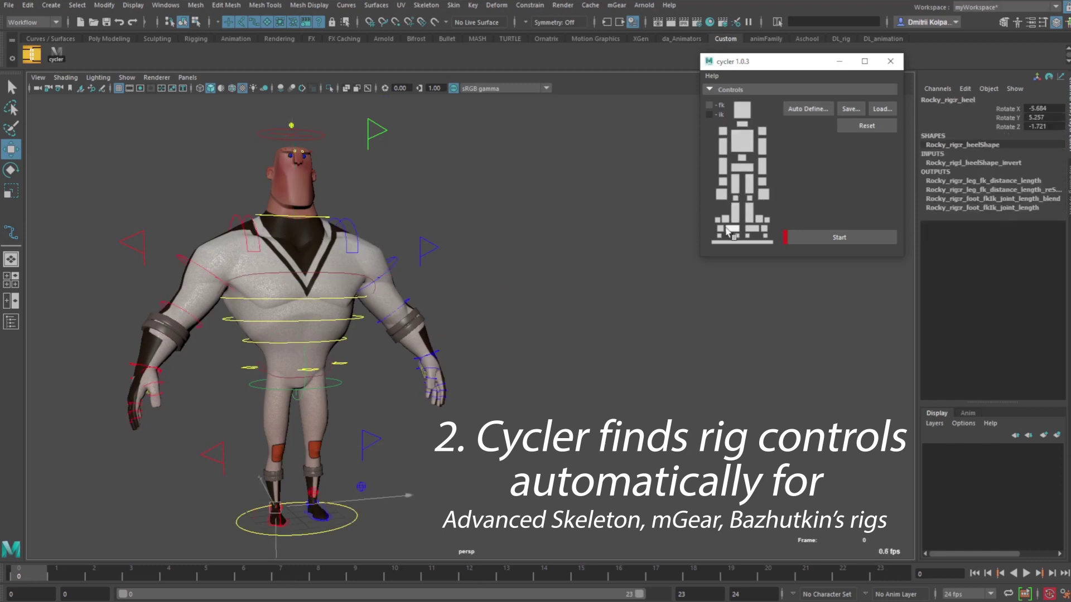
click(737, 239)
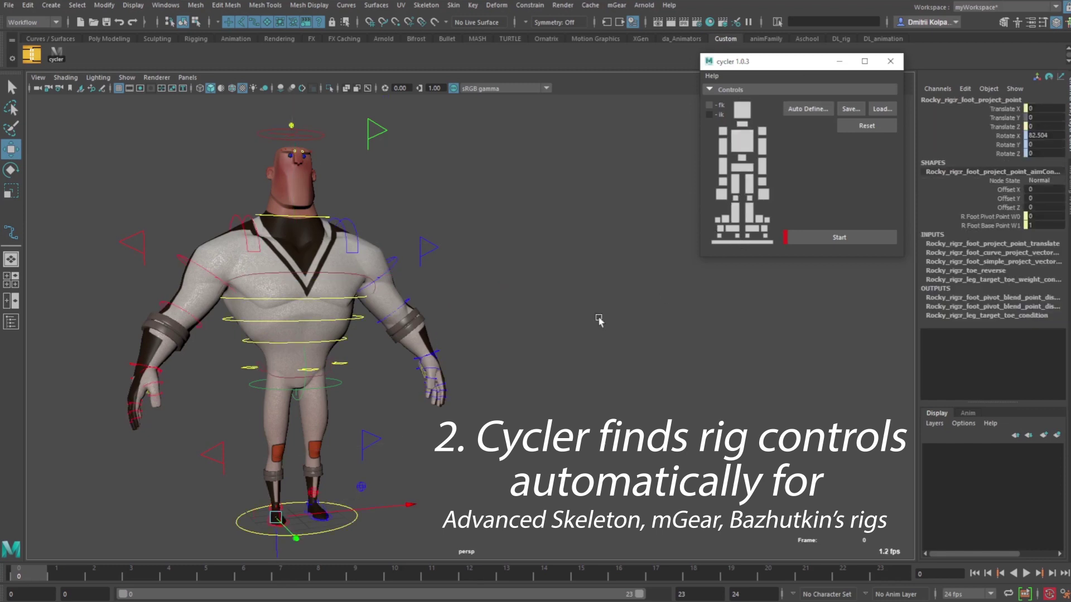
Deselect everything and reset all control assignments in Cycler
mouse_move(363, 429)
alt+mouse_down()
mouse_move(391, 430)
mouse_move(363, 432)
alt+mouse_up()
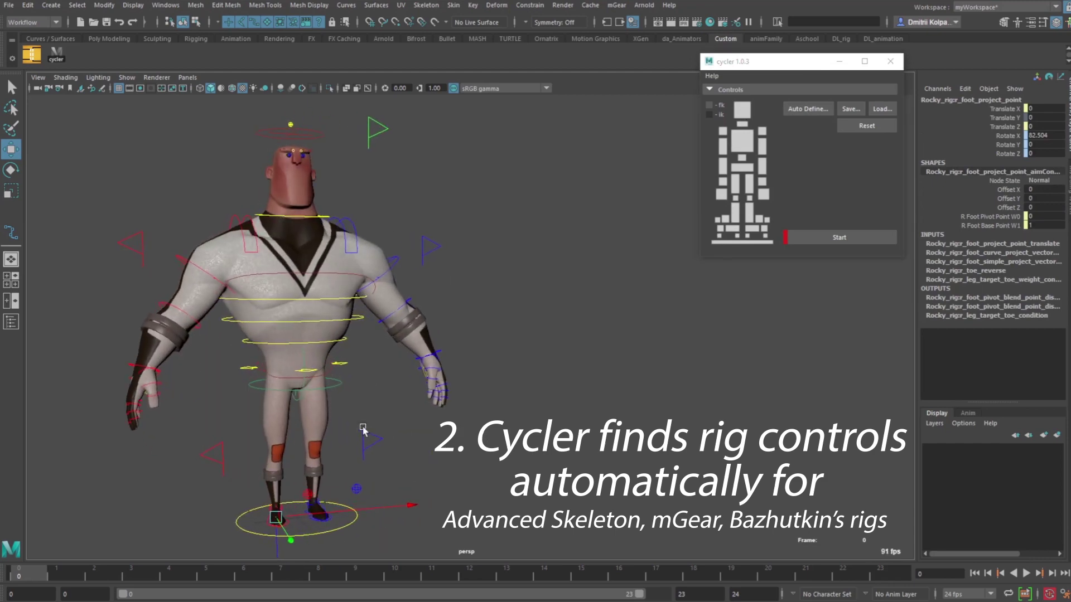
click(580, 374)
click(880, 125)
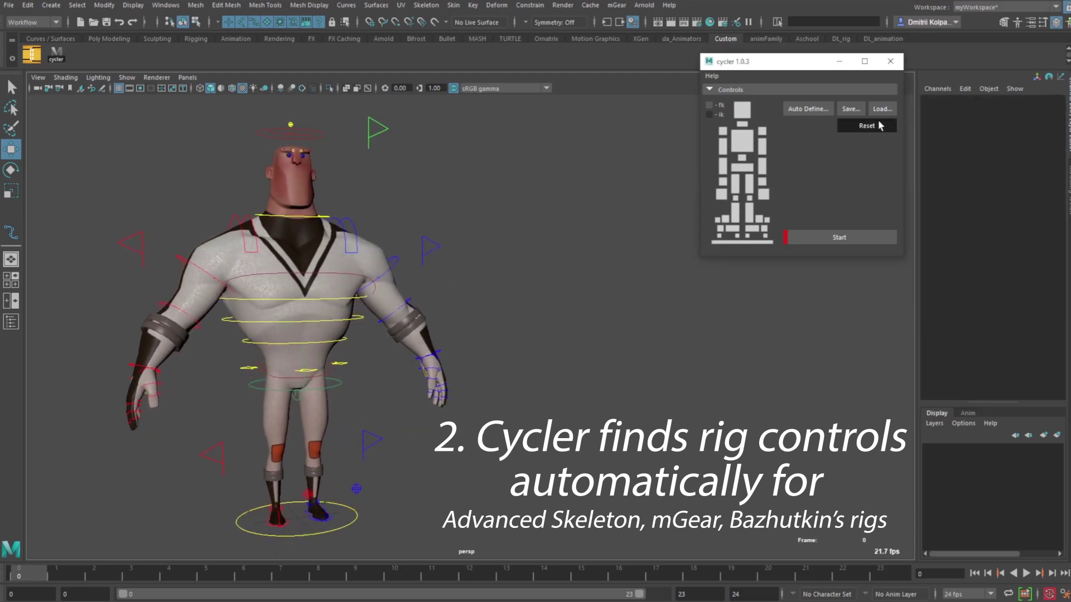
Select the head control, test its rotation, undo the test, and assign it to the head slot of the body map
alt+middle_drag(379, 179, 526, 316)
scroll(526, 315, up, 3)
scroll(525, 317, up, 2)
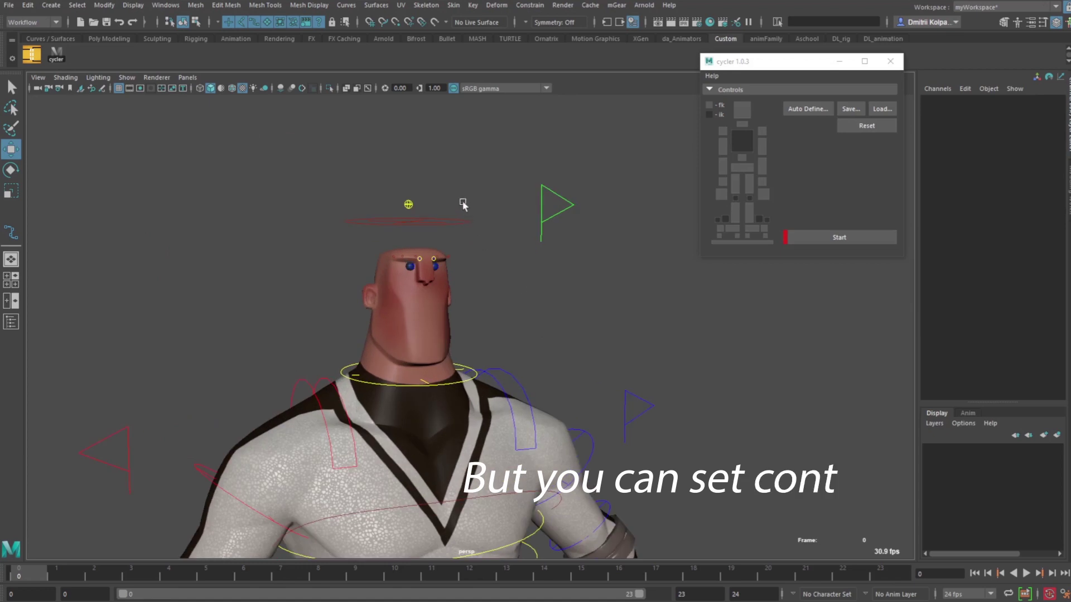
click(462, 205)
key(e)
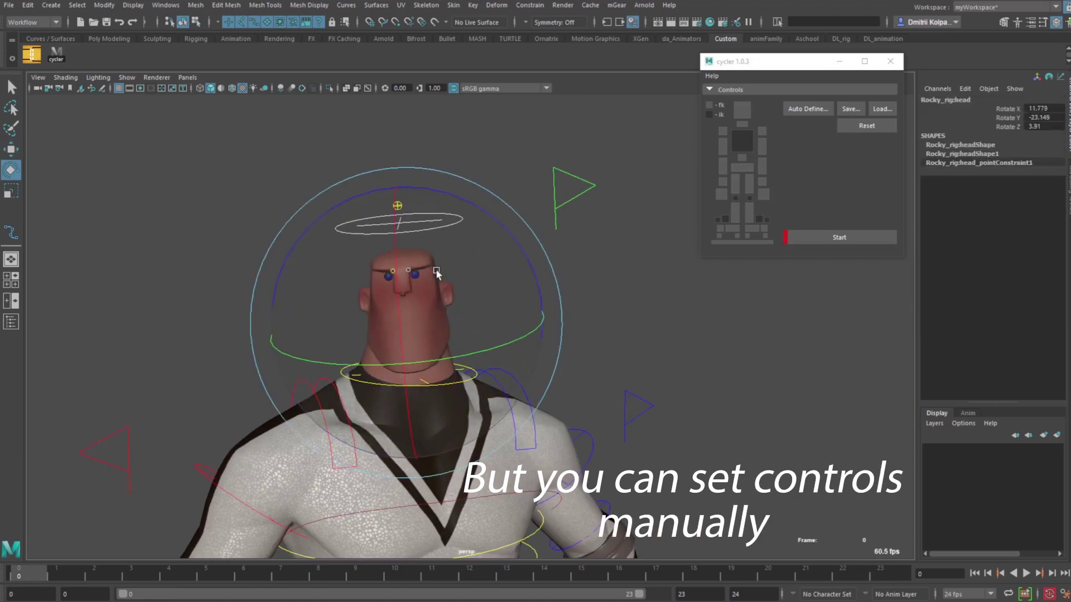
drag(436, 270, 629, 220)
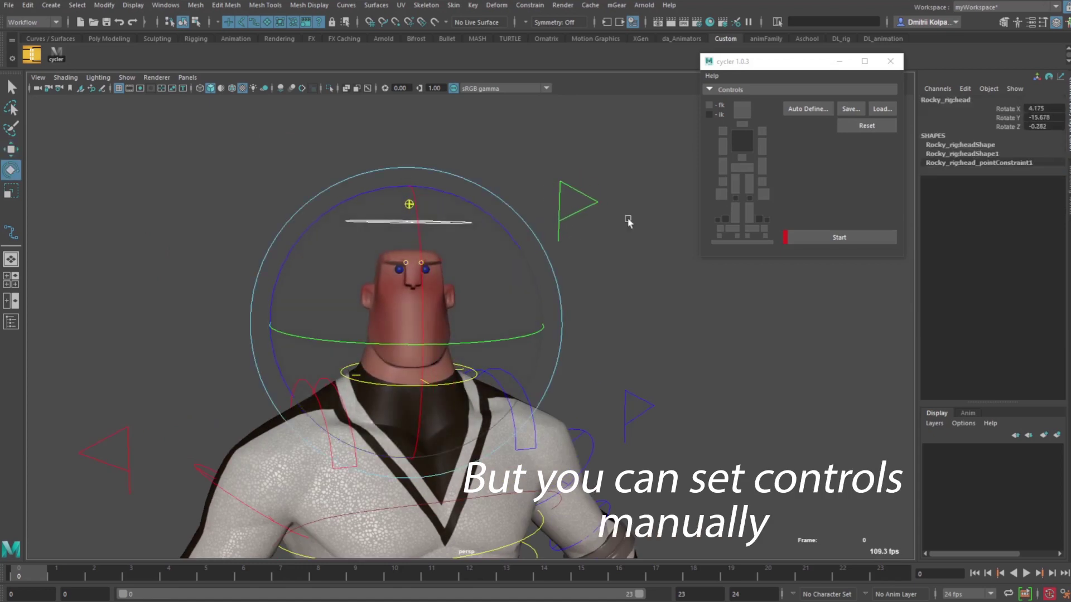
key(ctrl+z)
click(744, 108)
Select the neck control on the rig and assign it to the neck slot of the body map
alt+middle_drag(619, 357, 542, 254)
click(610, 285)
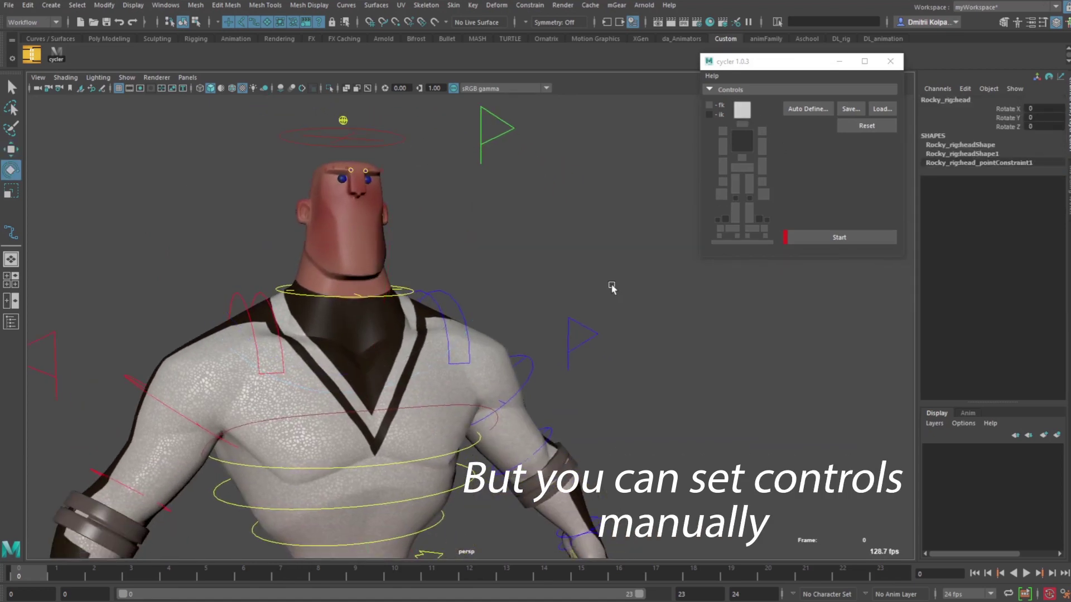
click(402, 288)
click(739, 140)
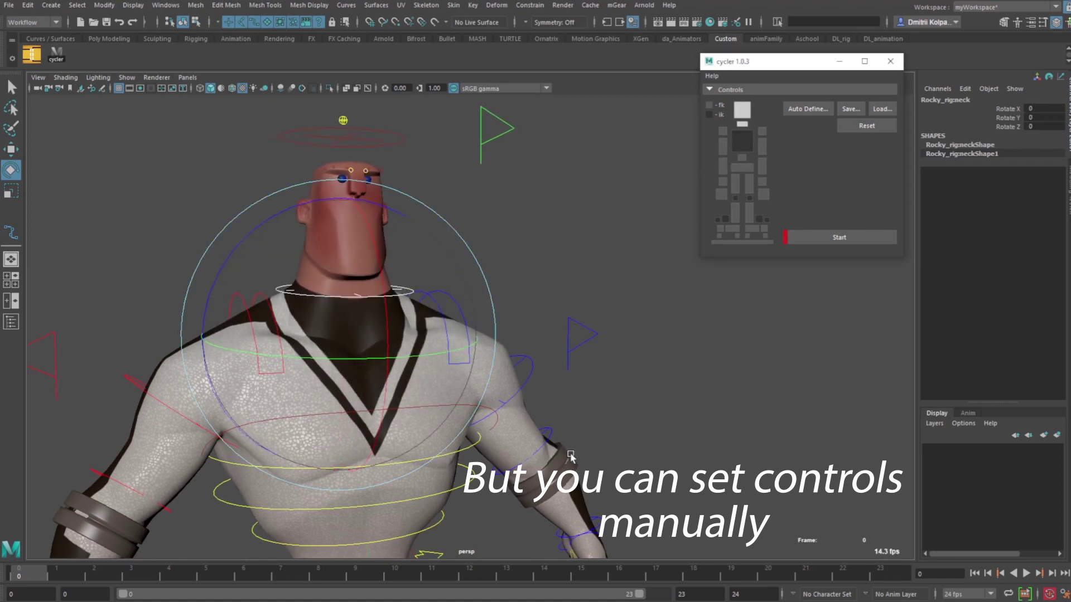
Select the chest control, test moving it, undo the move, and assign it to the chest slot
alt+middle_drag(570, 454, 582, 381)
click(656, 359)
click(469, 330)
scroll(472, 335, down, 4)
alt+drag(491, 361, 459, 360)
key(w)
mouse_move(399, 326)
mouse_down()
mouse_move(346, 294)
mouse_move(420, 296)
mouse_move(400, 281)
mouse_move(394, 308)
mouse_up()
key(ctrl+z)
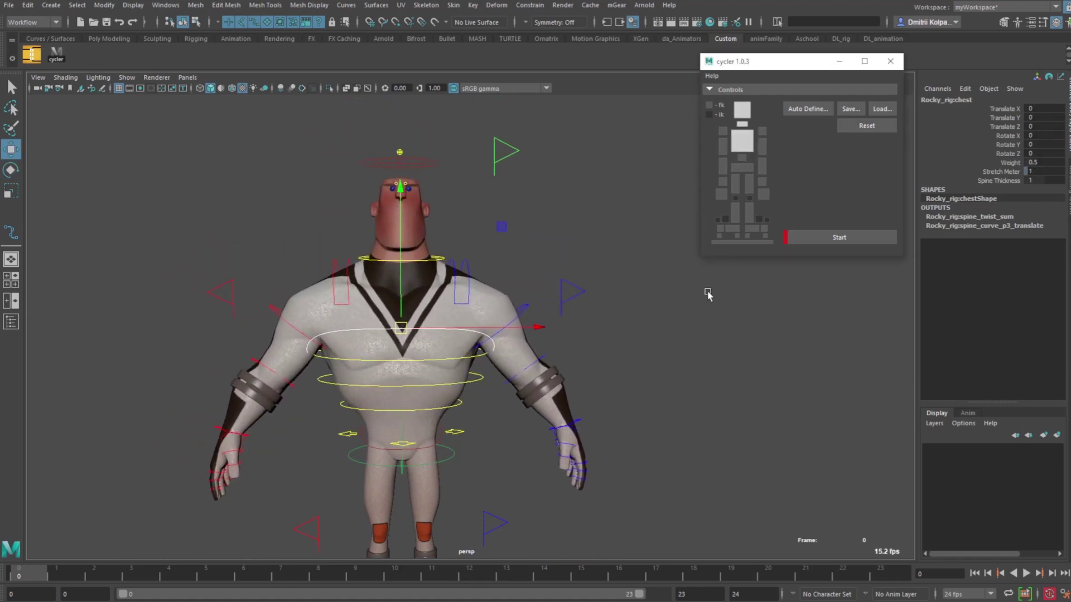
Select the three FK spine controls together, assign them to the spine slot below the chest, and deselect them
click(604, 365)
alt+middle_drag(408, 429, 439, 380)
scroll(439, 380, up, 4)
alt+drag(439, 380, 478, 379)
click(272, 317)
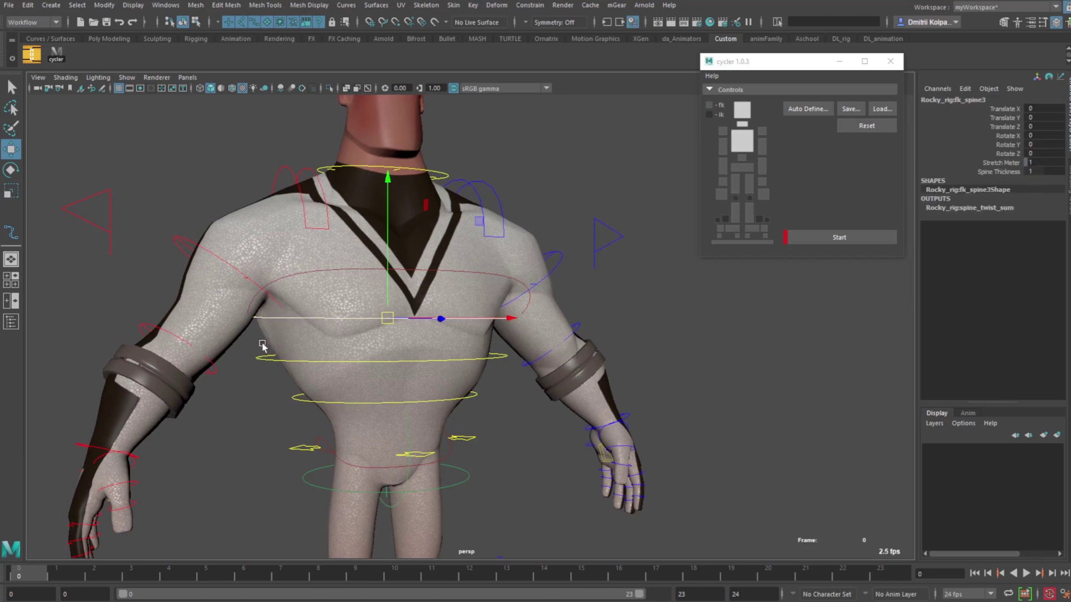
shift+click(259, 358)
click(300, 397)
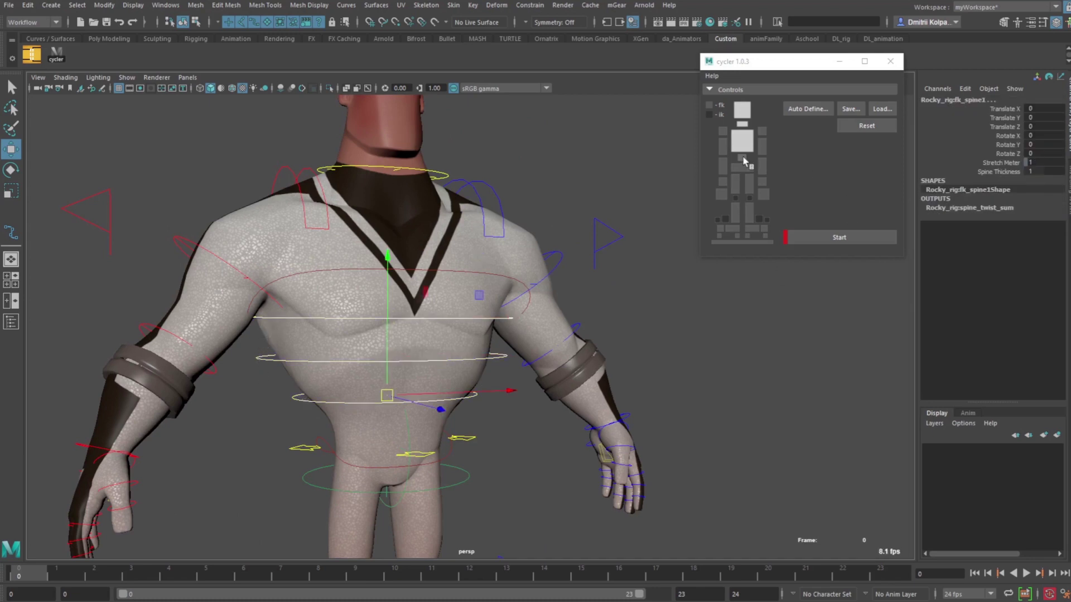
click(777, 365)
Select the pelvis control, test its rotation, undo the test, and assign it alone to the pelvis slot
click(467, 437)
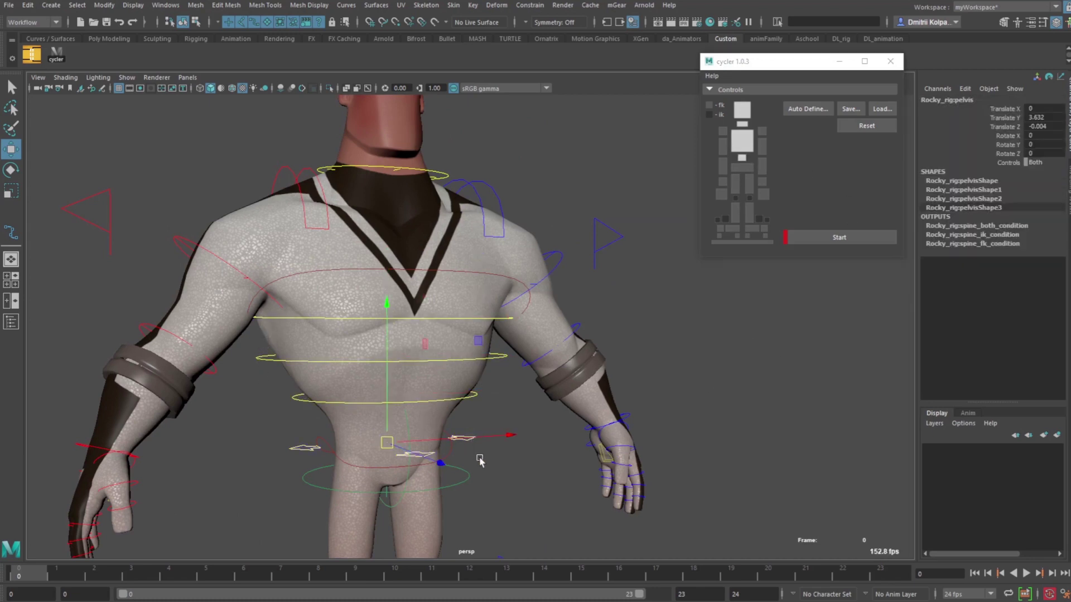
key(e)
drag(444, 367, 481, 398)
key(ctrl+z)
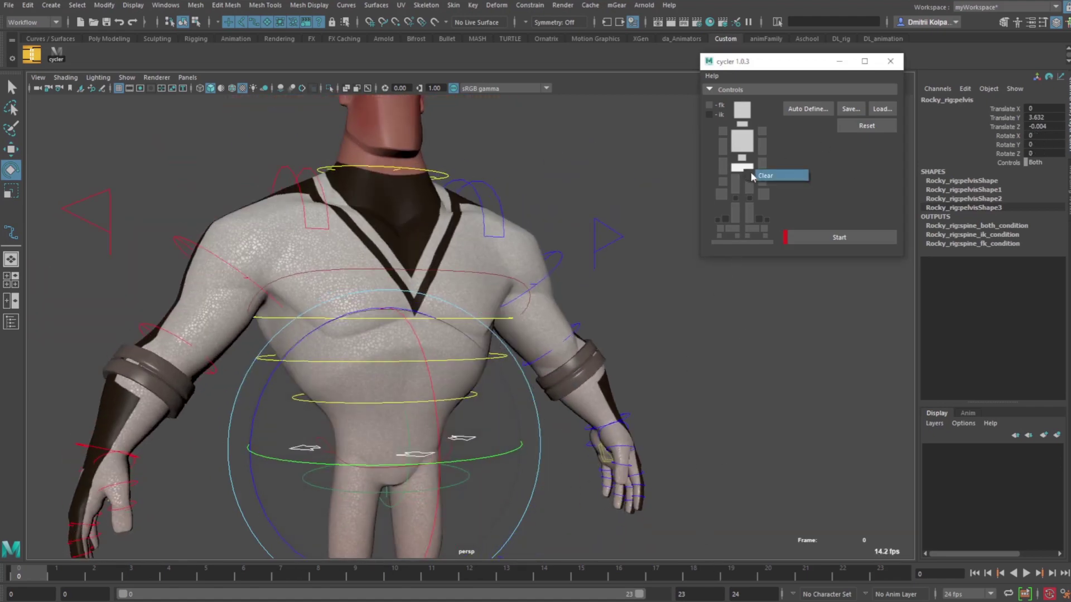
Clear the pelvis slot and assign the hip and pelvis controls to it together
click(368, 458)
drag(311, 447, 314, 451)
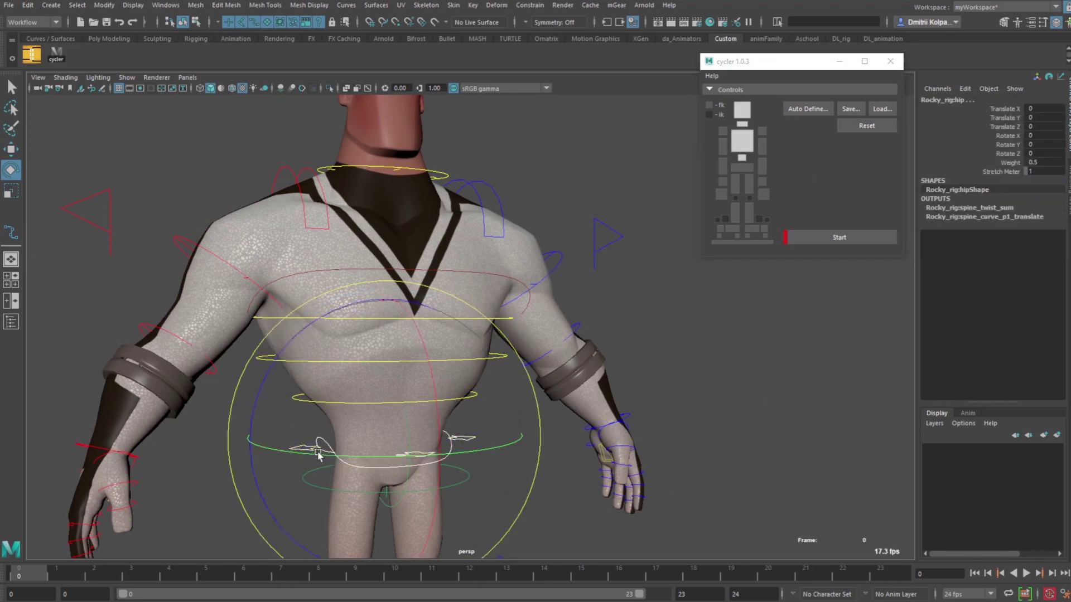
click(748, 170)
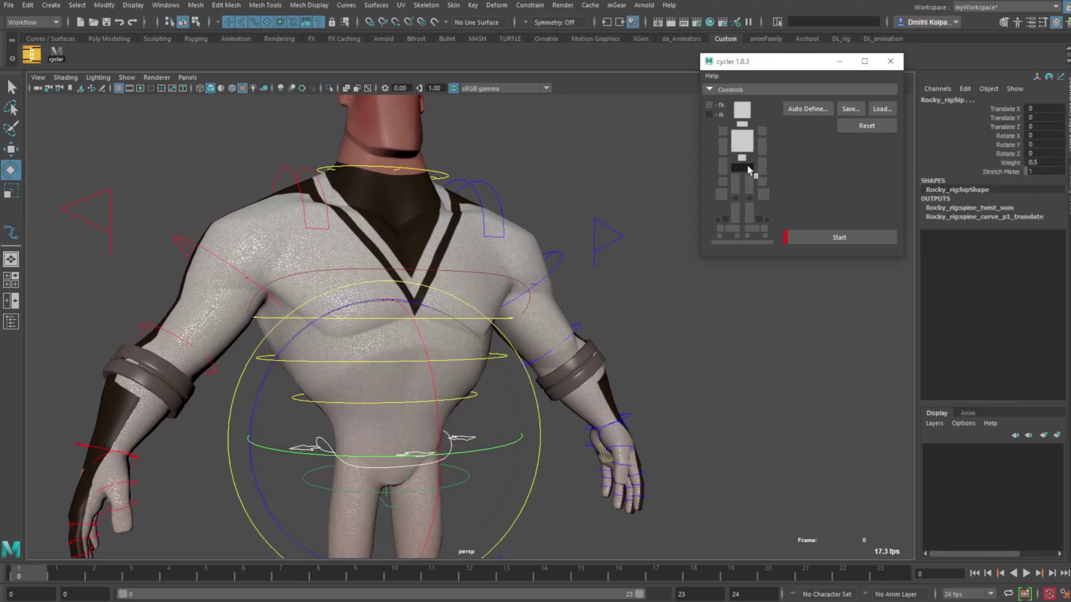
Try moving the hip control by itself and undo the move
click(689, 404)
click(448, 448)
key(w)
drag(391, 434, 414, 437)
key(ctrl+z)
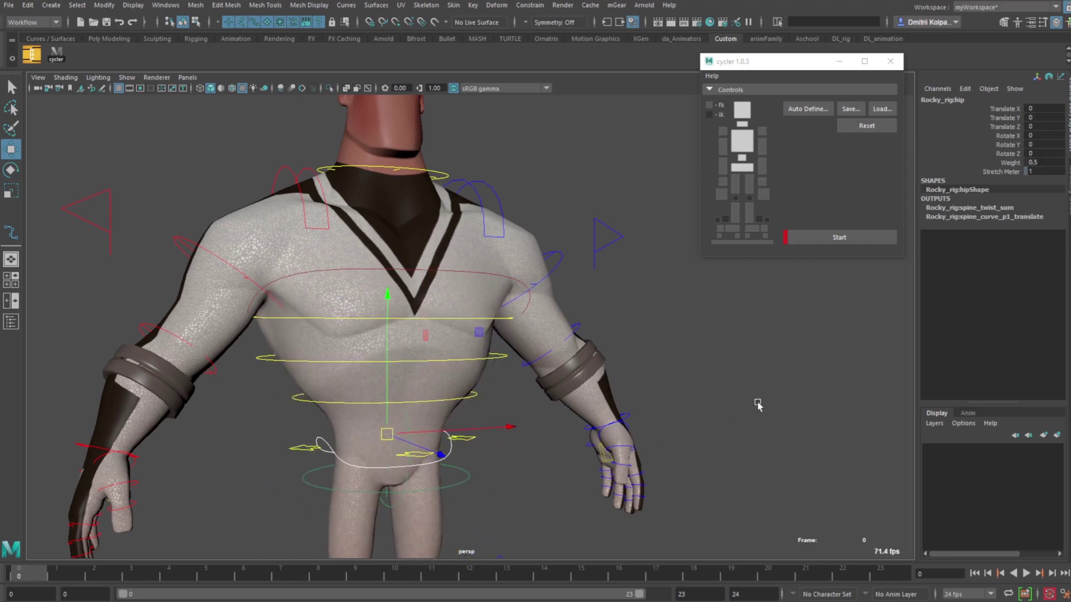
Select the right shoulder control, test its rotation, undo the test, and assign it to the right shoulder slot
click(757, 400)
click(289, 180)
key(e)
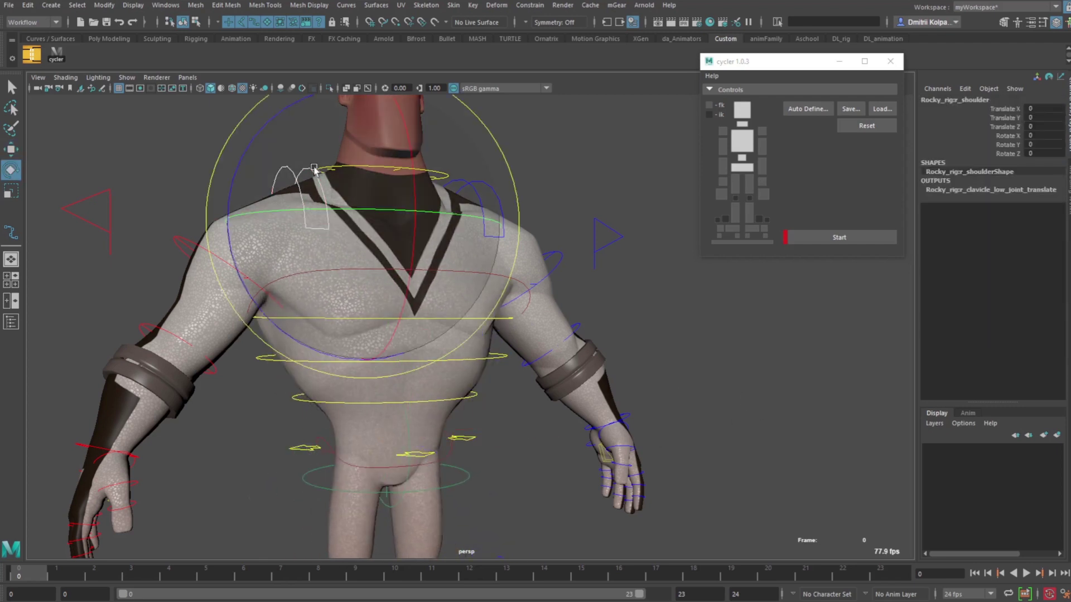
drag(295, 195, 329, 181)
key(ctrl+z)
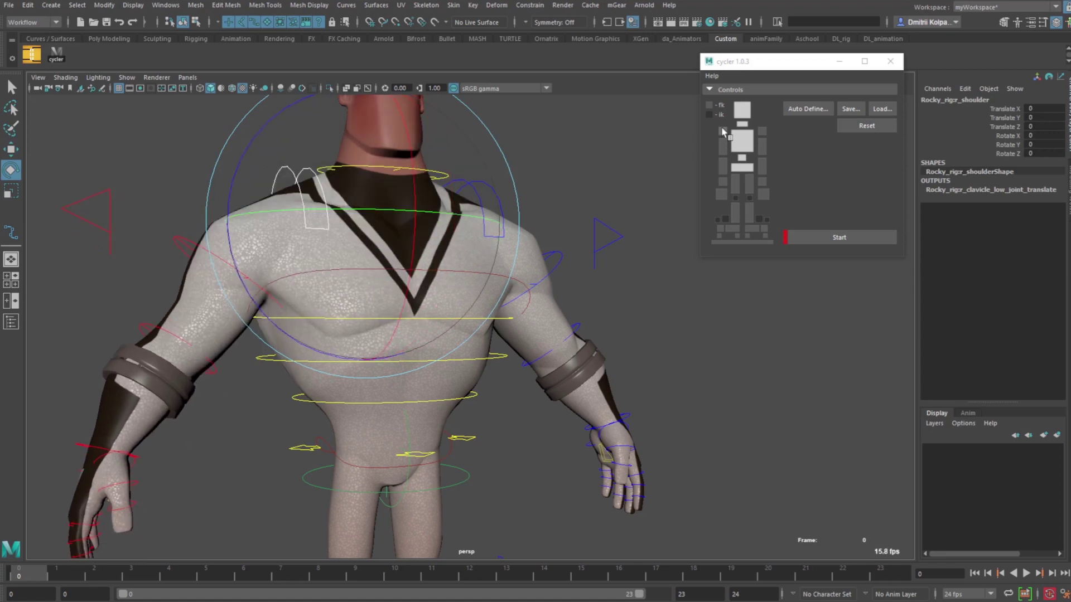
click(722, 129)
Select the left shoulder control and assign it to the left shoulder slot
click(504, 153)
click(474, 190)
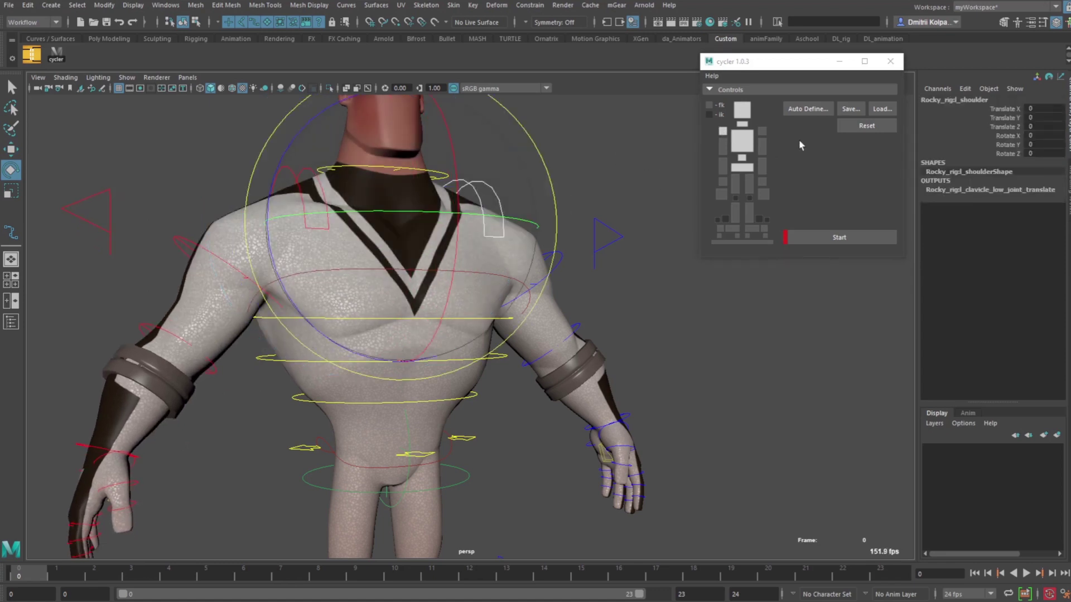
click(762, 130)
Select the right upper arm control, test its rotation, undo the test, and assign it to the right upper arm slot
click(770, 339)
click(190, 246)
alt+middle_drag(192, 277, 252, 236)
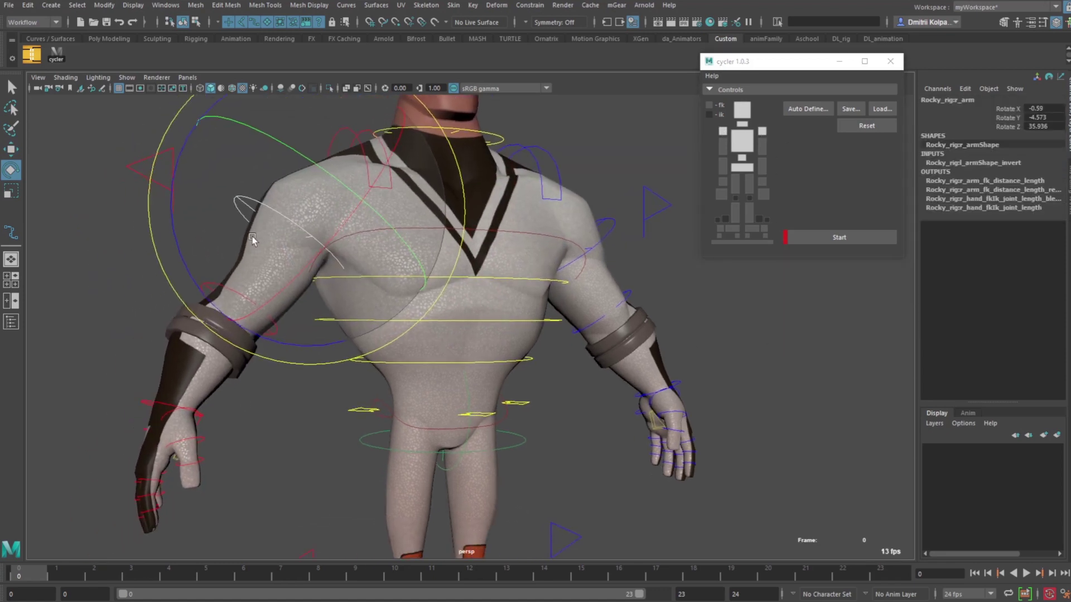
drag(252, 236, 262, 218)
key(ctrl+z)
click(721, 145)
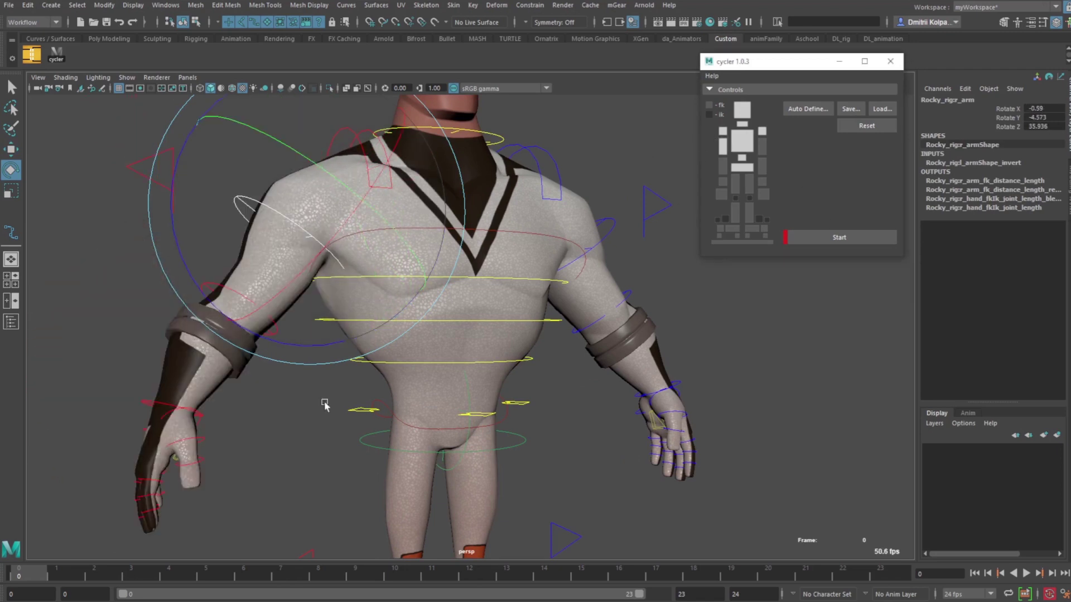
Assign the right forearm and right wrist controls to their matching slots in the body map
alt+drag(325, 405, 342, 394)
click(317, 304)
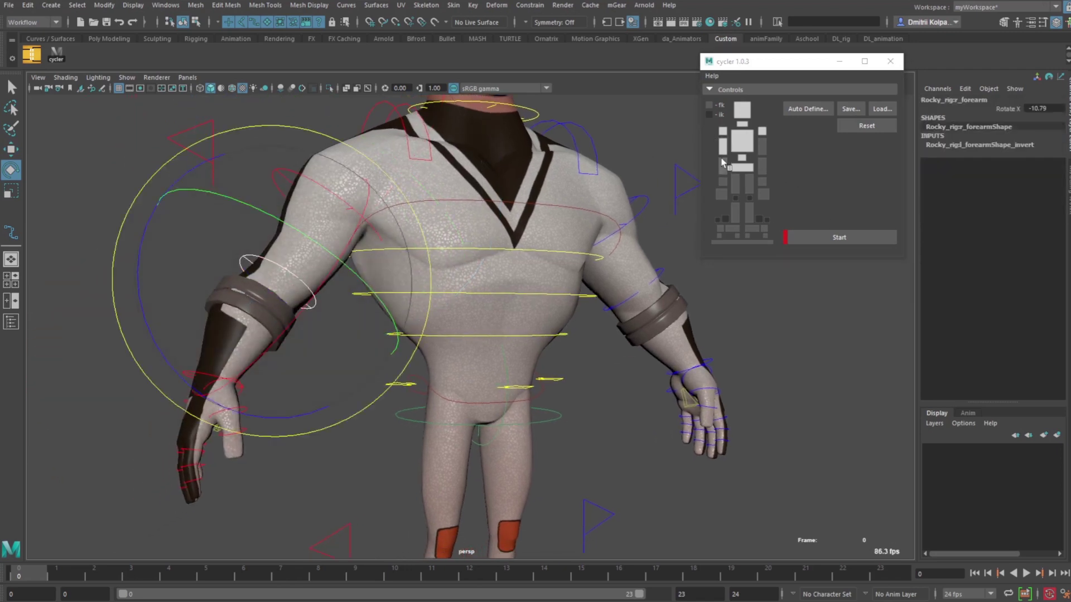
click(193, 372)
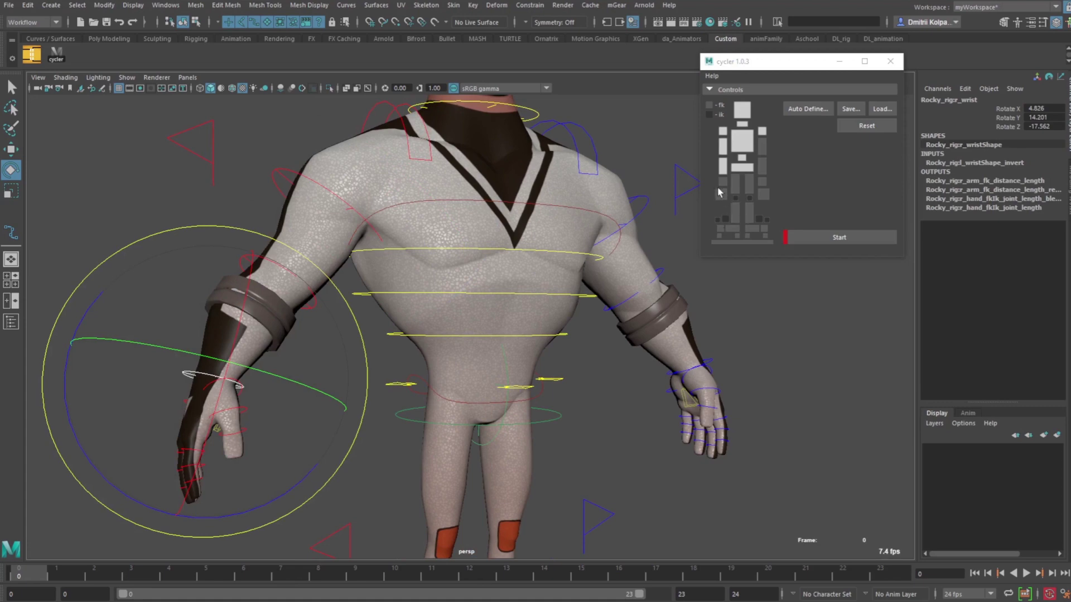
Frame the view on the right thumb control and hide the character's meshes so only the rig controls show
click(382, 510)
drag(239, 421, 251, 456)
key(f)
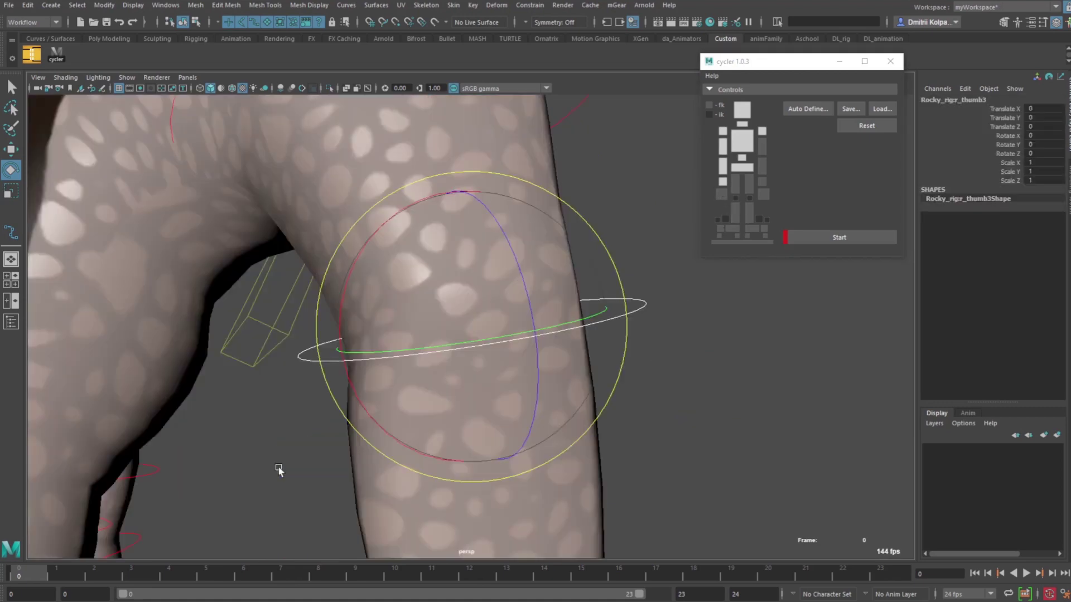
scroll(326, 479, down, 4)
alt+drag(391, 424, 450, 440)
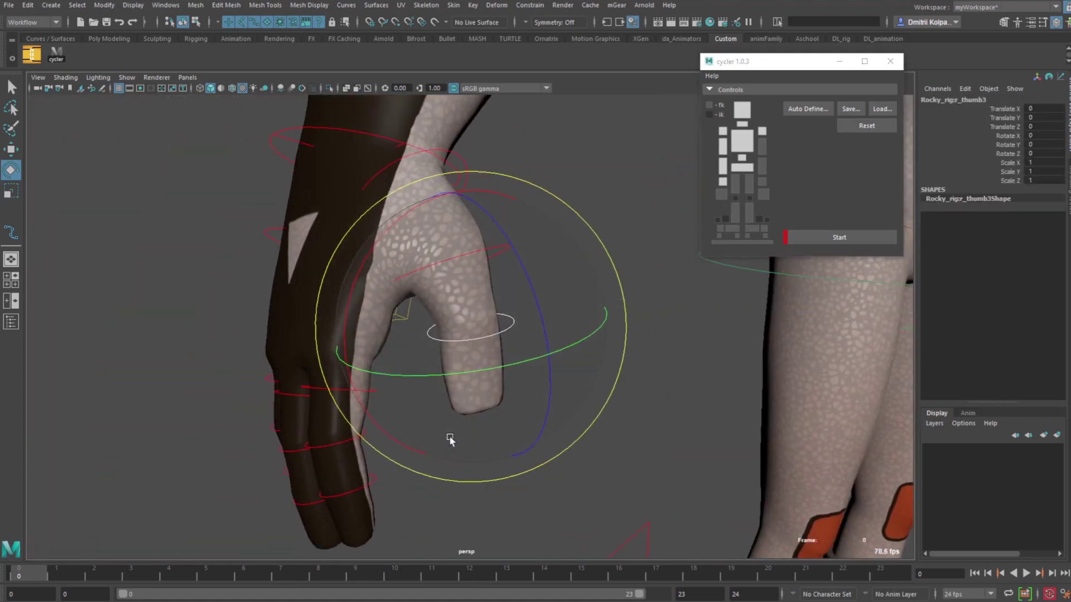
key(alt+1)
click(638, 416)
Select all right finger and thumb controls, excluding the palm ring and box controls, and assign them to the right hand slot
drag(221, 235, 545, 530)
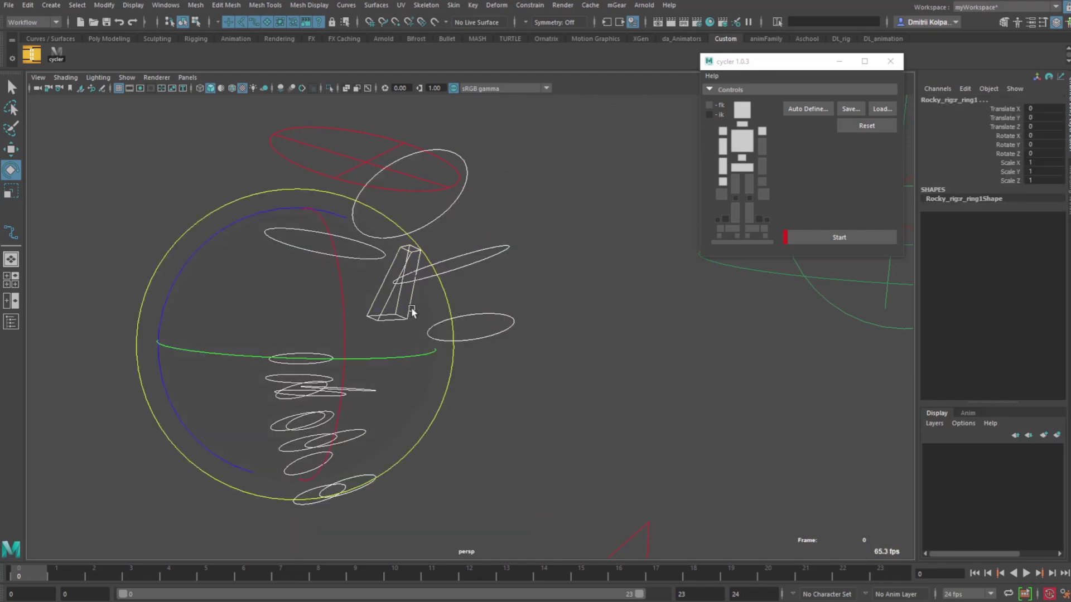
ctrl+drag(217, 217, 386, 276)
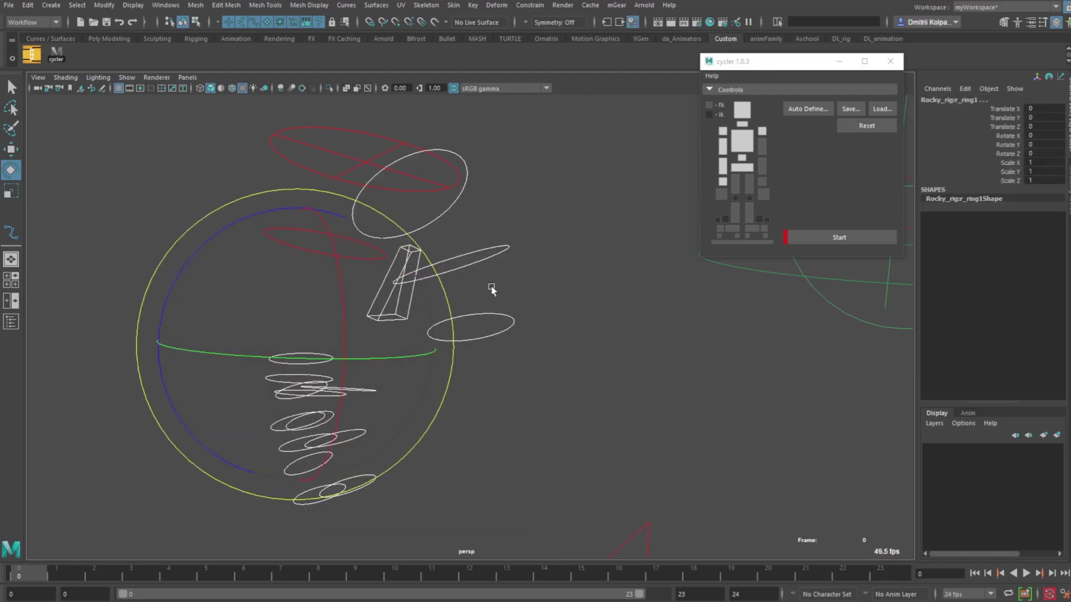
ctrl+drag(490, 286, 380, 296)
alt+drag(594, 352, 501, 353)
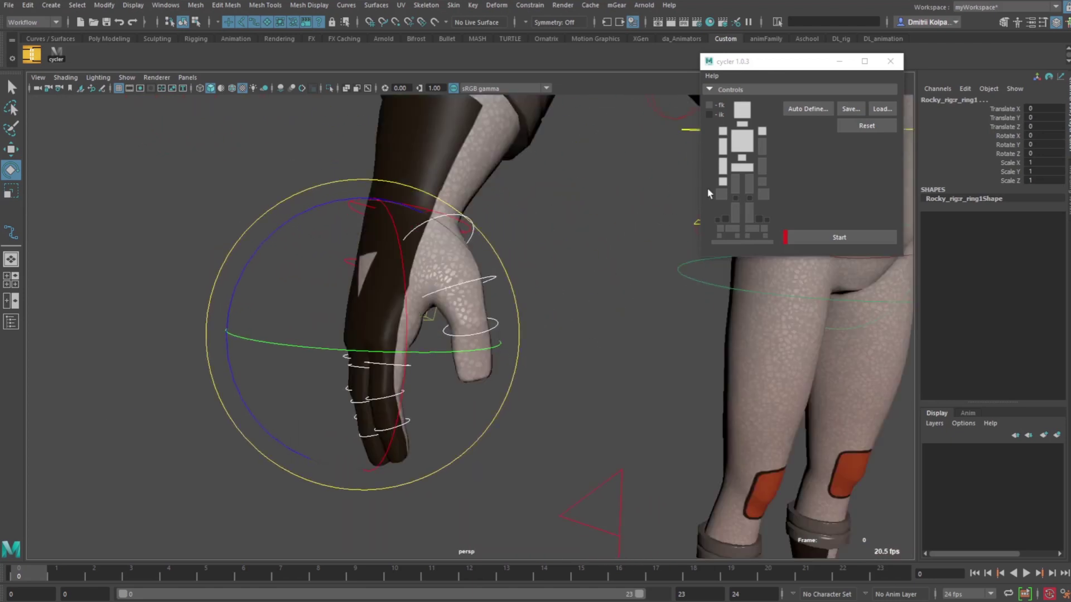
click(718, 194)
Select all left finger and thumb controls, excluding the palm ring and box controls, and assign them to the left hand slot
alt+drag(567, 369, 610, 377)
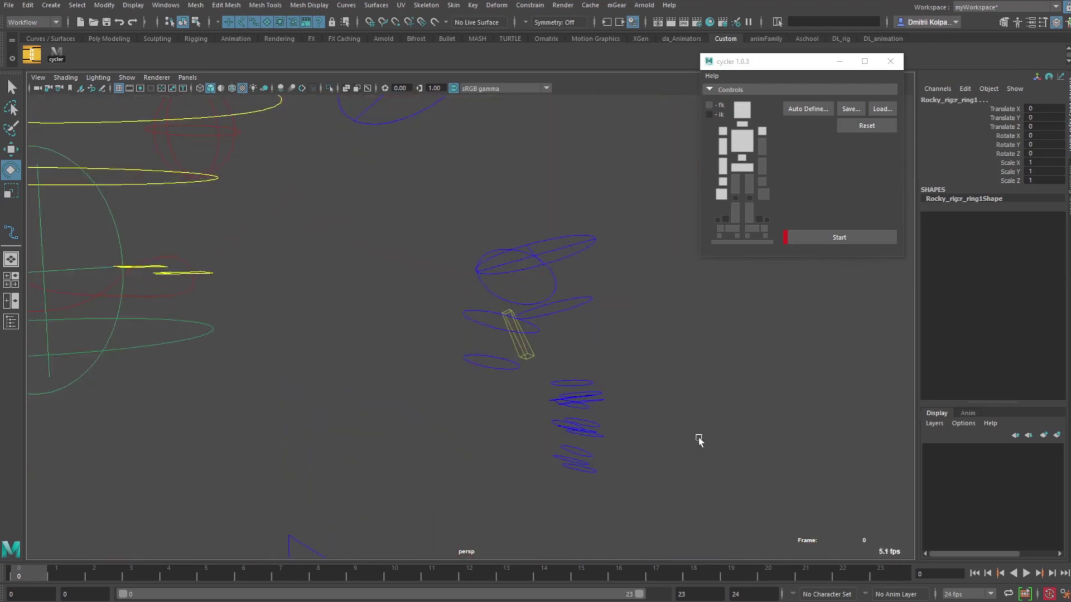
drag(697, 467, 424, 294)
key(alt+1)
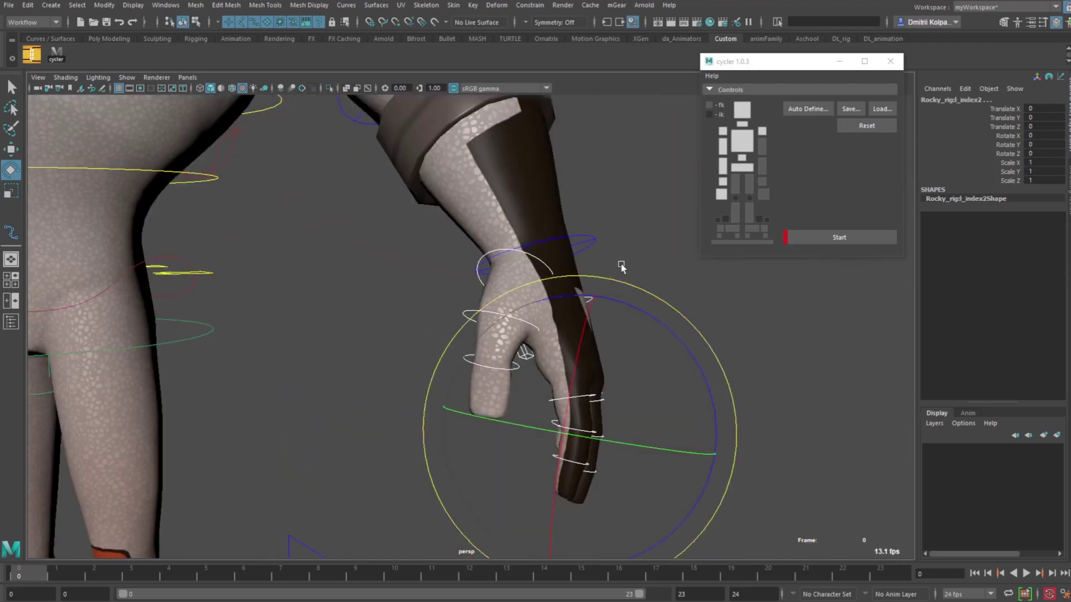
drag(591, 313, 591, 314)
key(w)
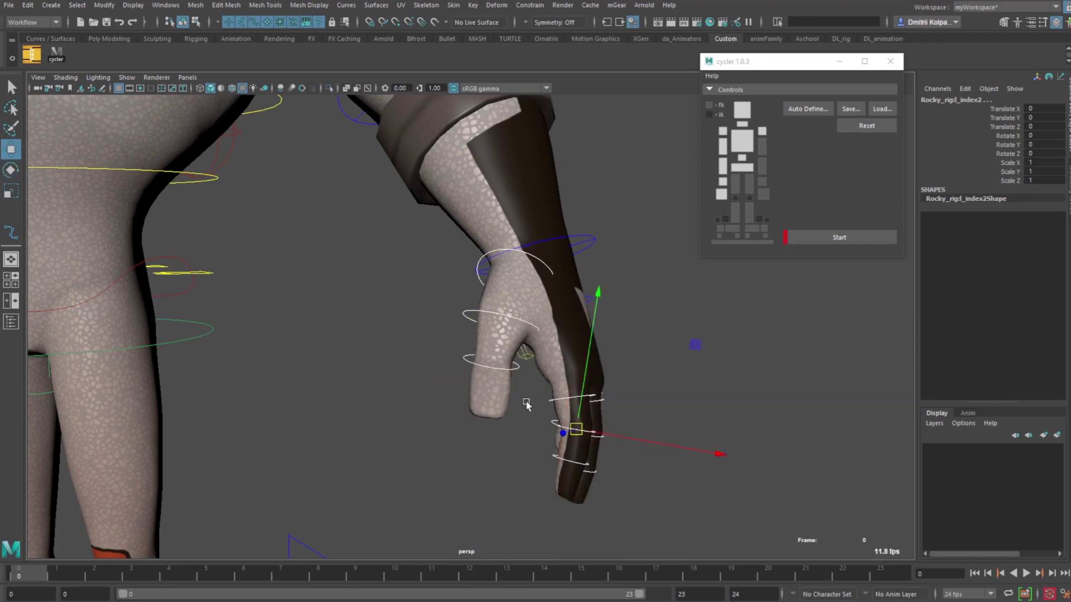
scroll(526, 403, down, 4)
key(alt+1)
scroll(525, 399, up, 1)
alt+drag(552, 398, 597, 377)
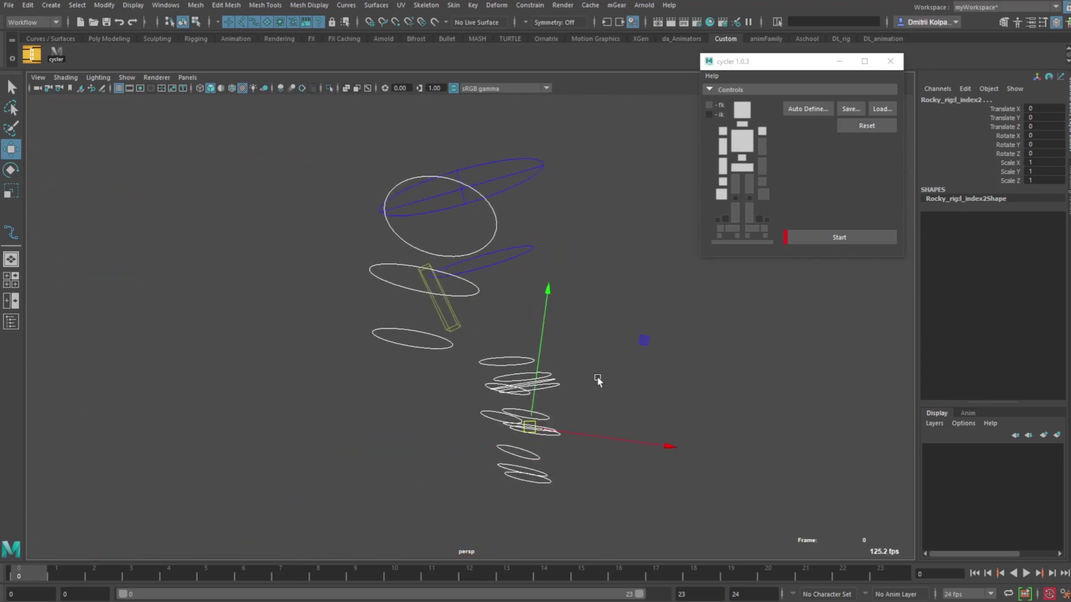
click(763, 192)
click(789, 360)
Assign the left upper arm, left forearm and left wrist controls to their matching slots in the body map
alt+right_drag(789, 360, 447, 403)
alt+middle_drag(358, 128, 507, 372)
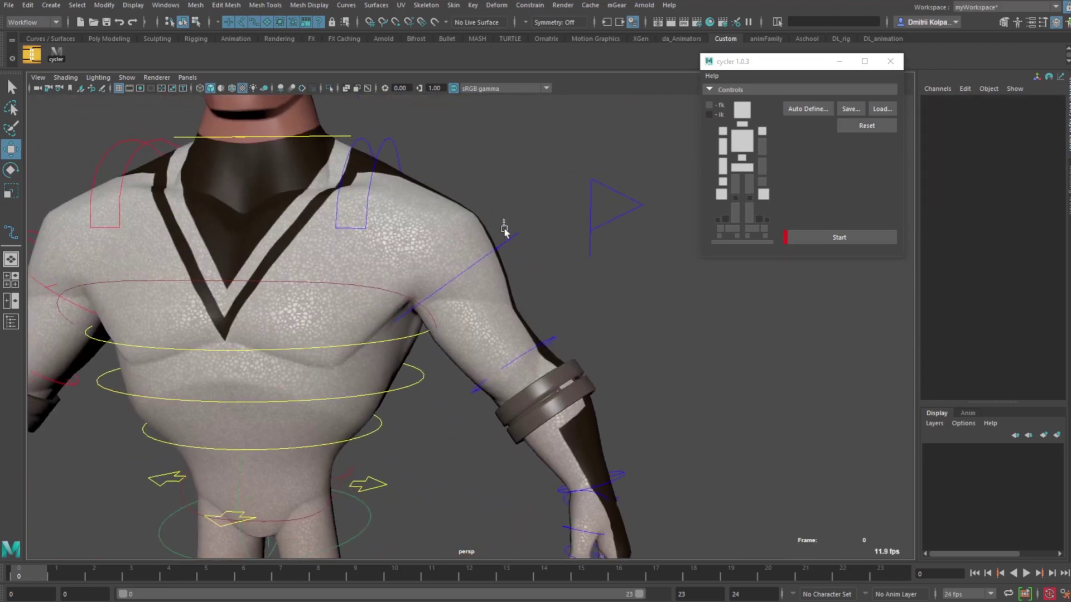
click(505, 230)
click(806, 357)
click(762, 166)
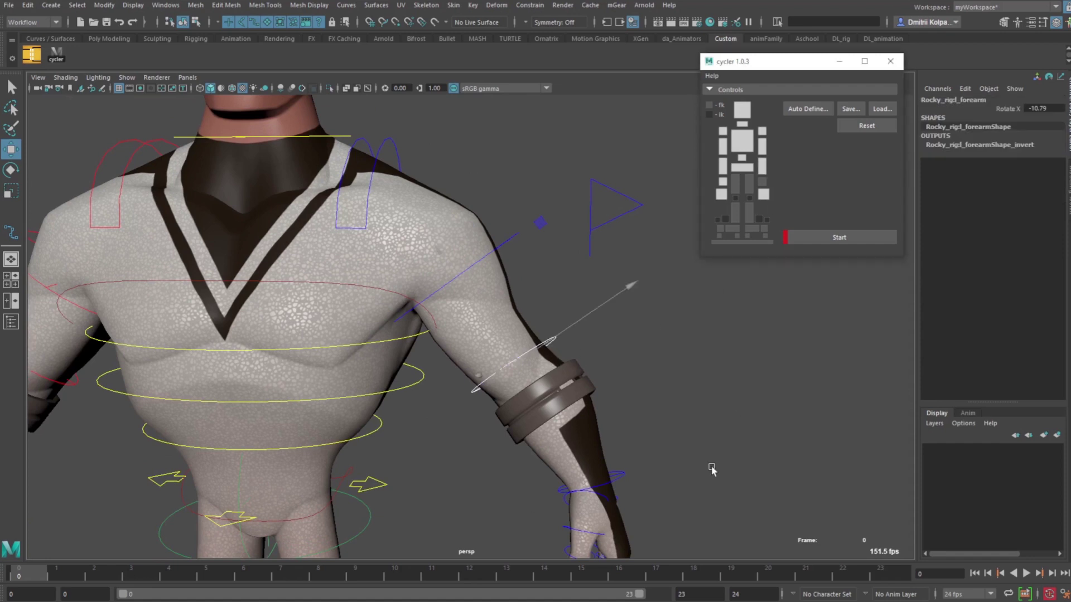
alt+middle_drag(711, 470, 626, 361)
click(660, 376)
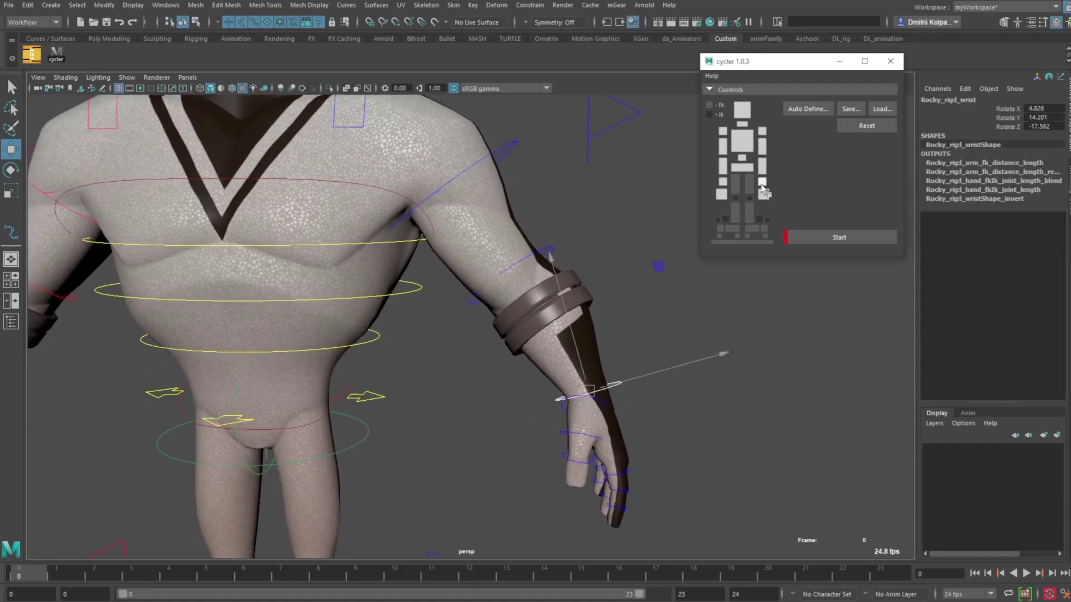
click(787, 356)
Check the left shoulder, upper arm, forearm, wrist and hand slots by recalling the controls assigned to each one
alt+right_drag(786, 356, 557, 329)
alt+middle_drag(558, 329, 600, 285)
click(762, 132)
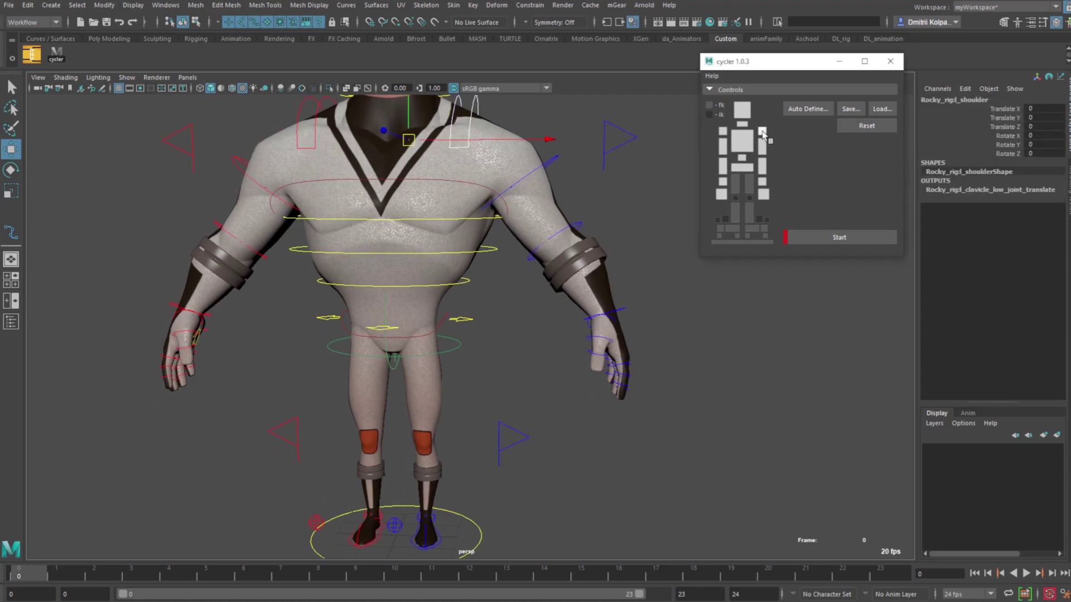
click(762, 146)
click(761, 163)
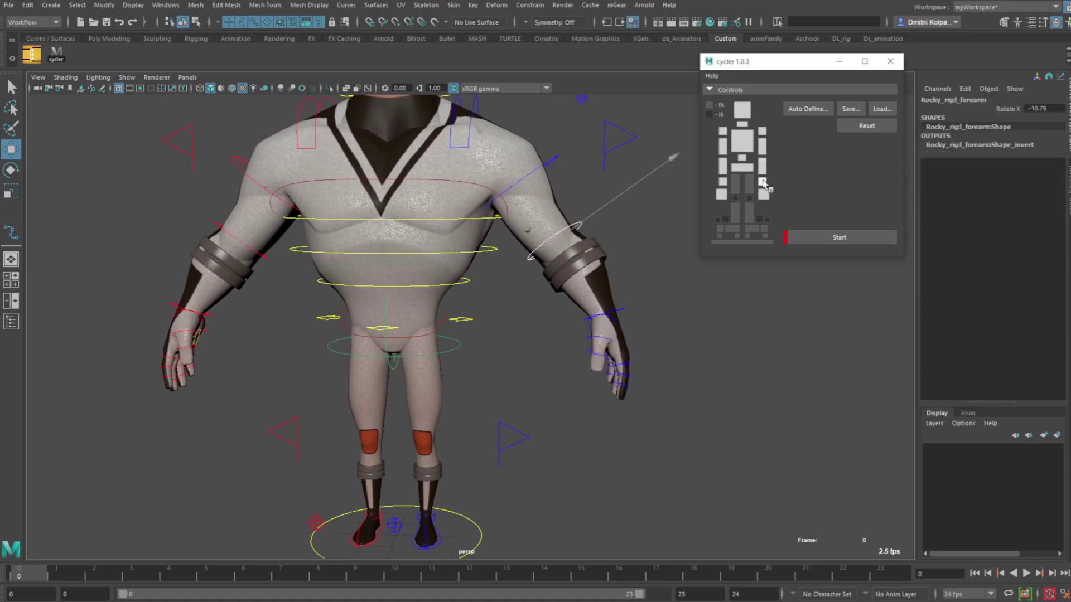
click(763, 182)
click(763, 193)
click(759, 198)
click(647, 442)
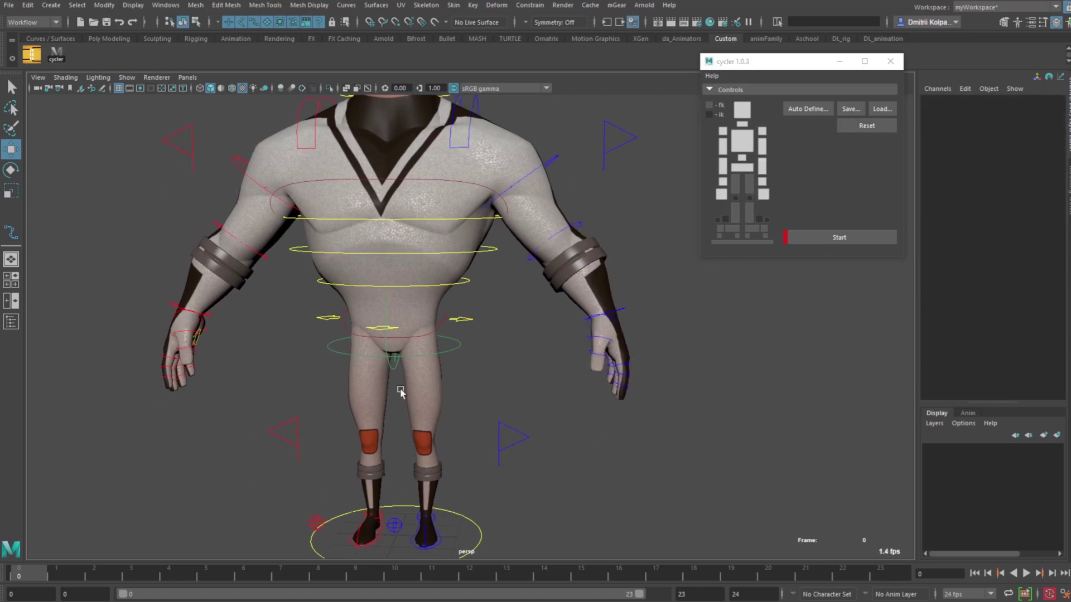
alt+drag(400, 392, 466, 471)
alt+middle_drag(466, 471, 475, 395)
click(443, 455)
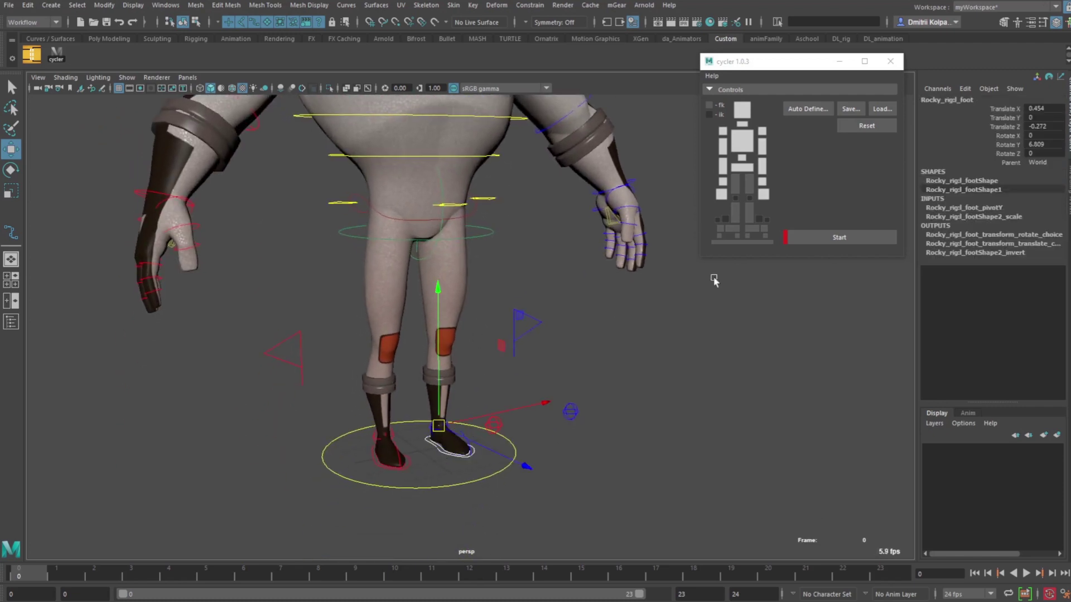
click(408, 466)
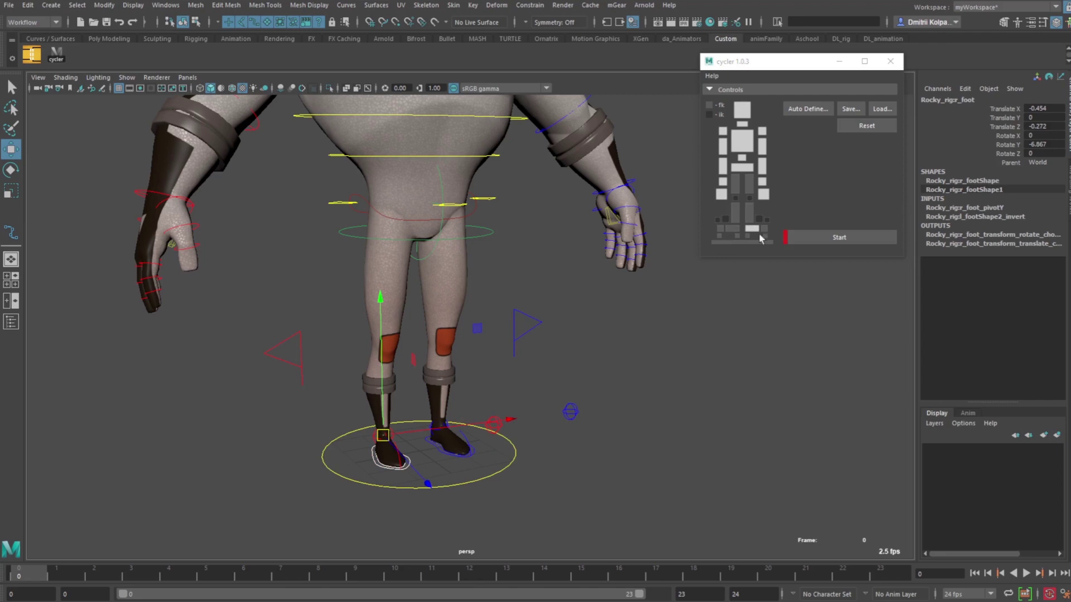
click(522, 351)
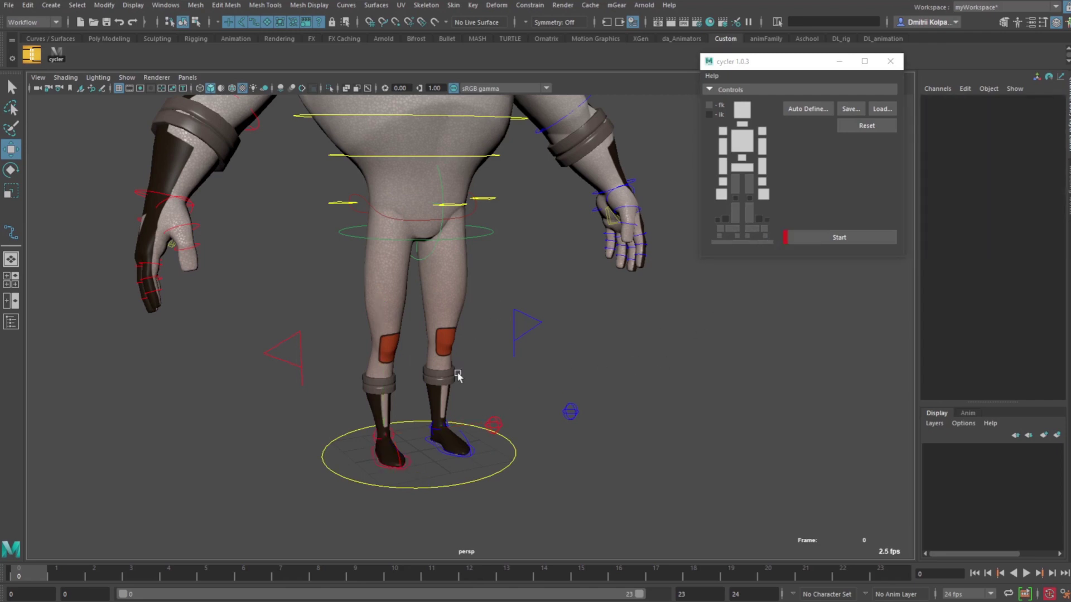
Assign the left foot control to the left IK foot slot, test moving the foot, and undo the test
click(438, 451)
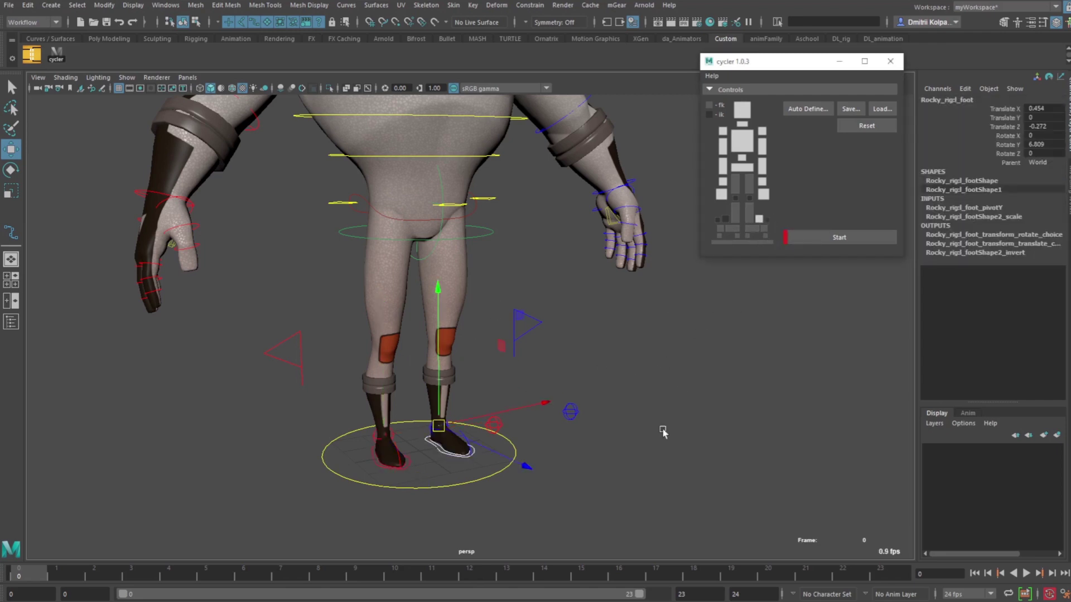
scroll(472, 452, up, 5)
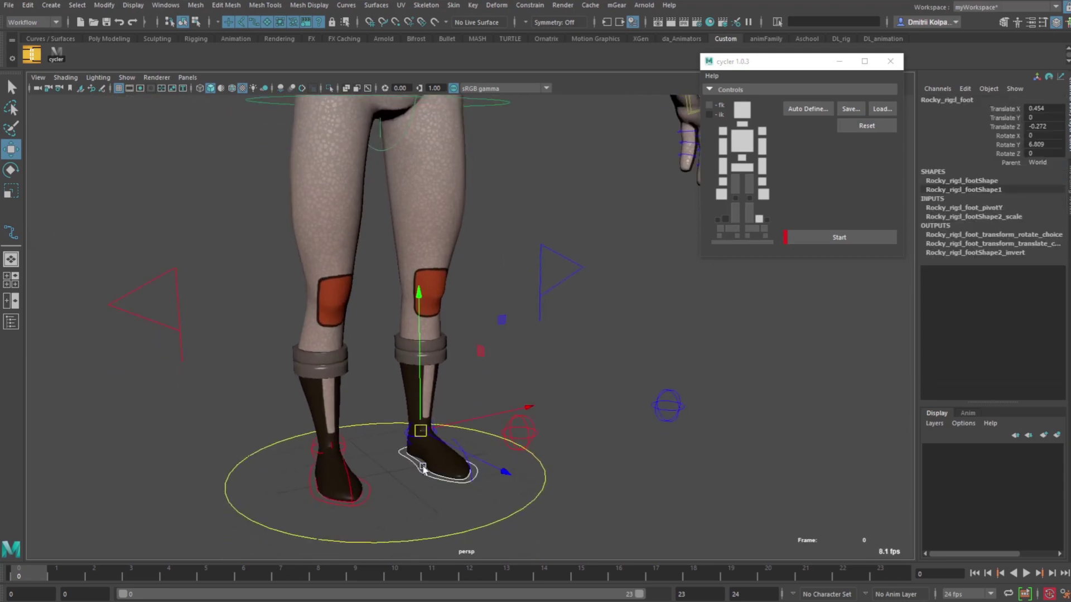
drag(421, 432, 439, 336)
key(ctrl+z)
Select the left foot toes control, test its rotation, undo the test, and assign it to the left IK toe slot
click(456, 456)
key(e)
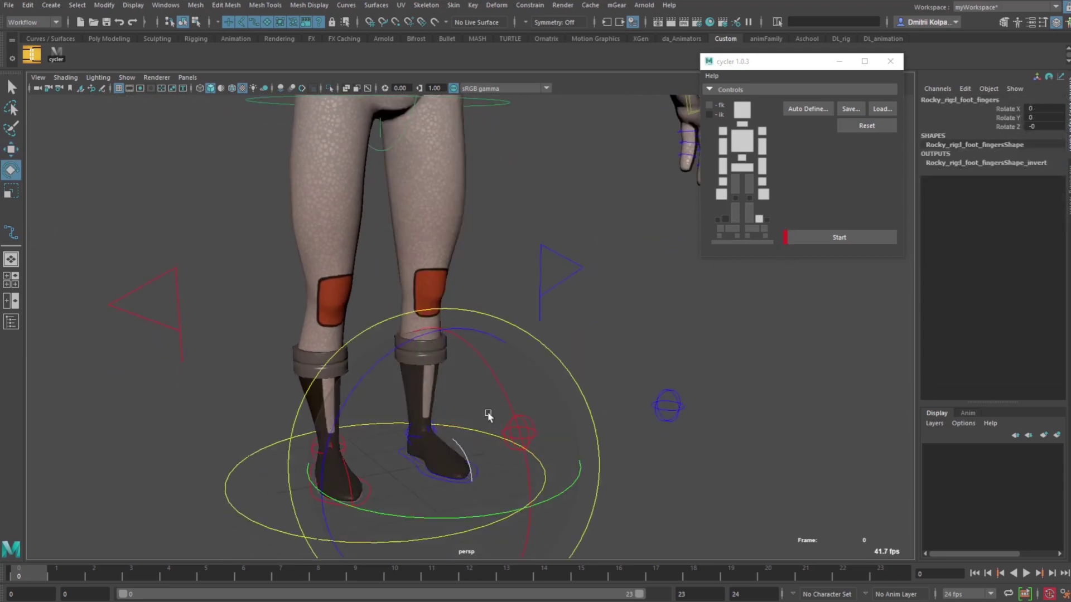
key(ctrl+z)
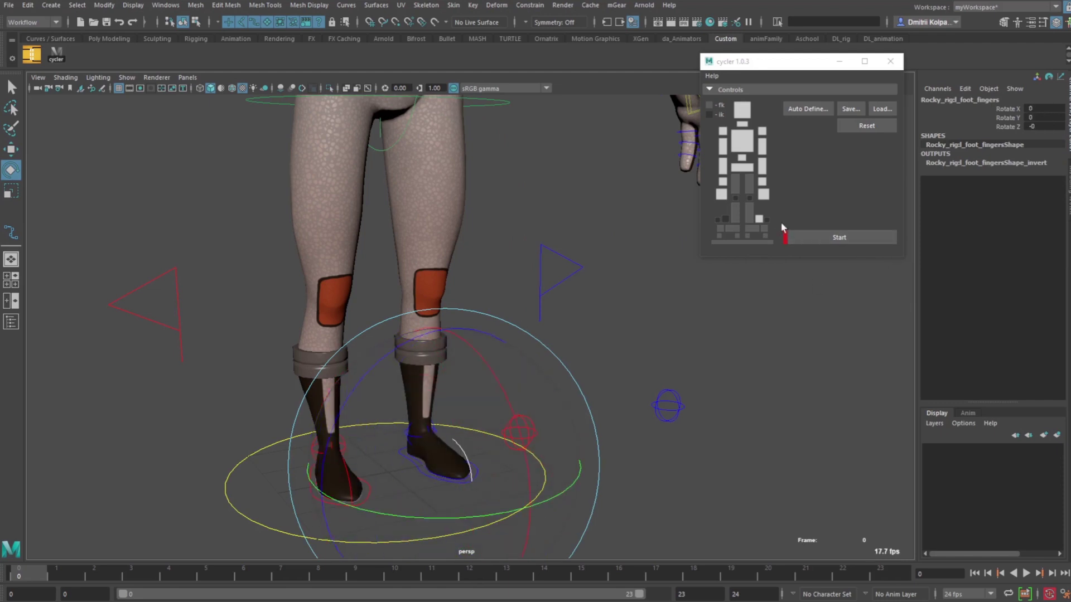
click(767, 219)
click(765, 415)
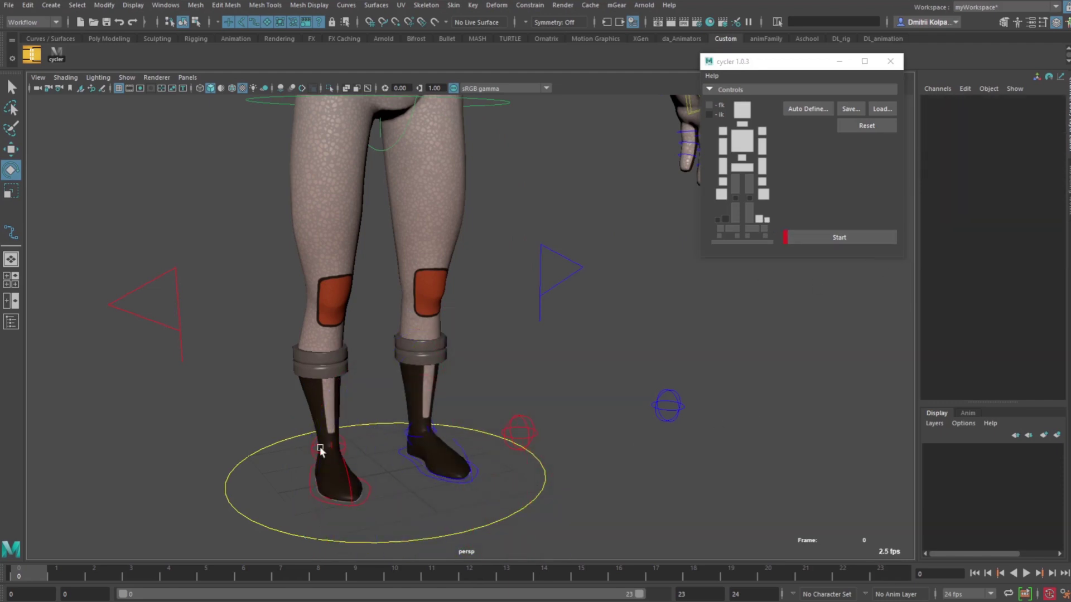
Assign the right foot control and the right foot toes control to the right IK foot and toe slots
alt+drag(319, 446, 320, 503)
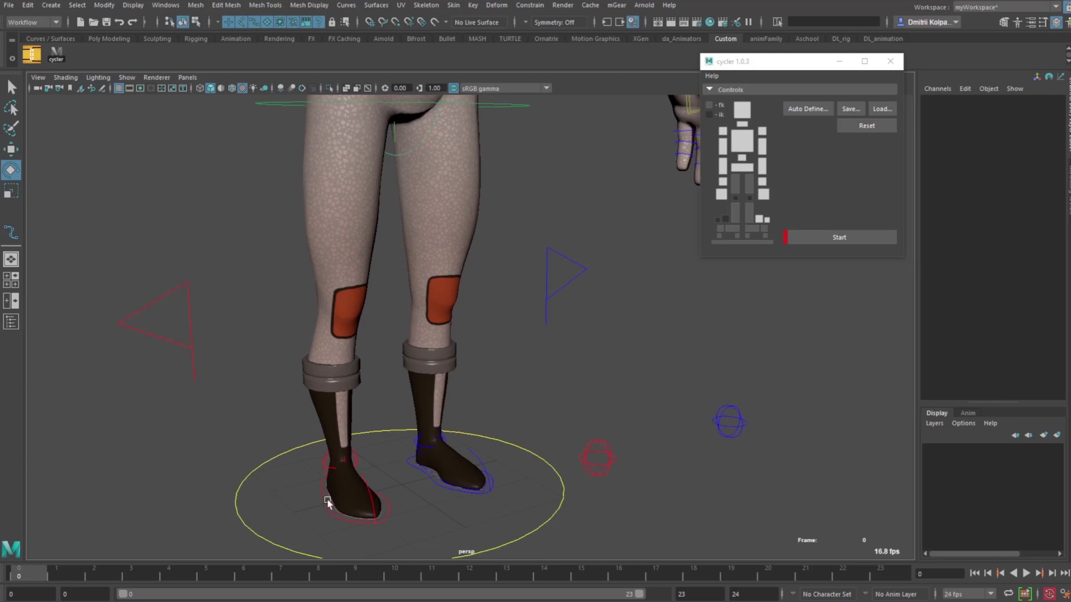
click(327, 501)
key(w)
mouse_move(339, 461)
mouse_down()
mouse_move(260, 426)
mouse_move(341, 421)
mouse_move(340, 461)
mouse_up()
click(490, 500)
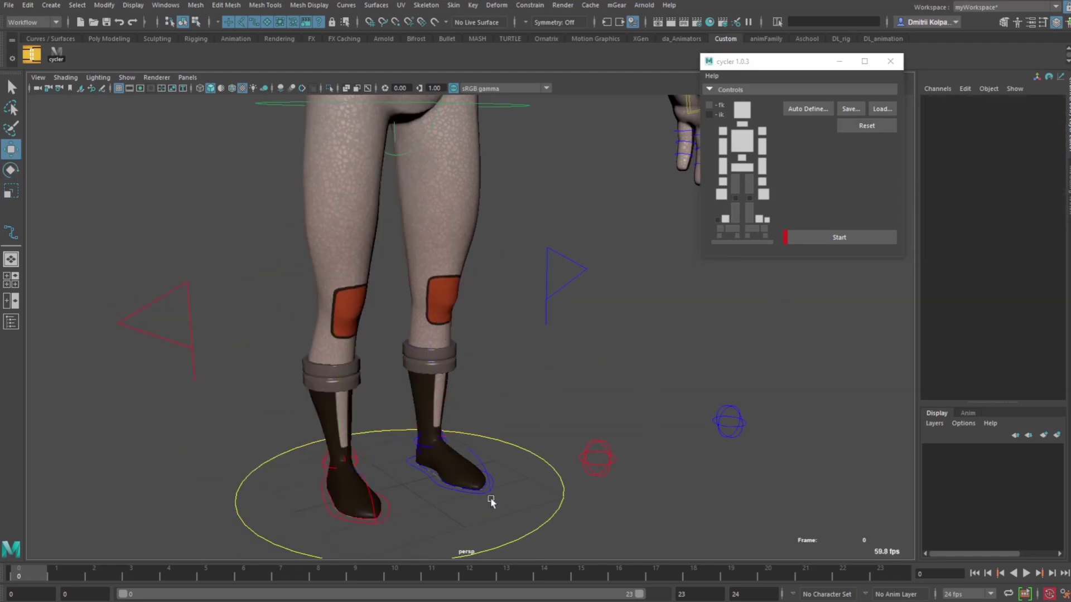
click(375, 502)
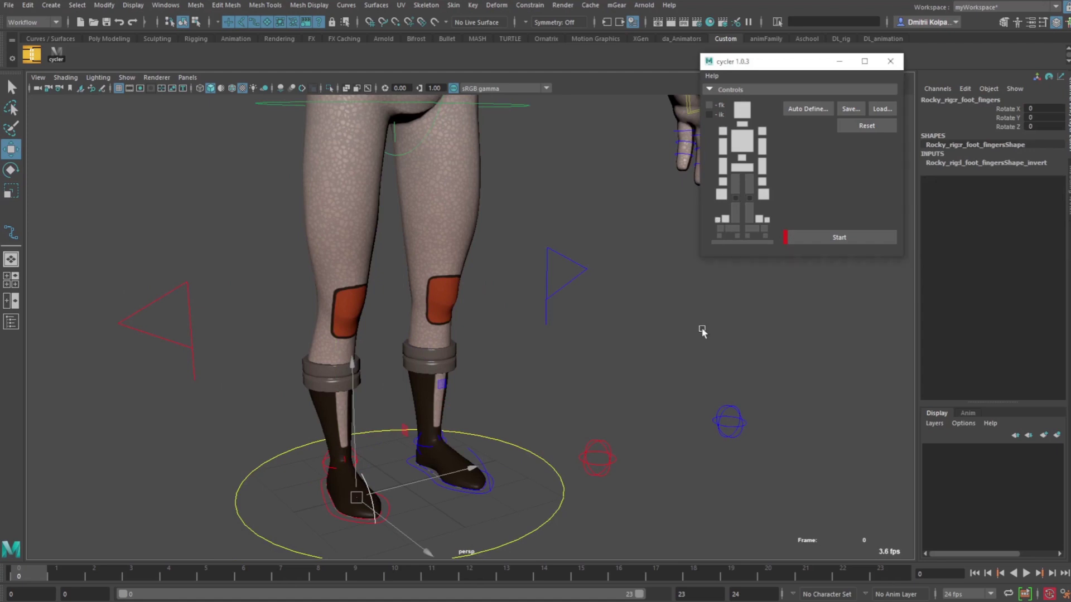
Select the left knee control, test moving it, undo the test, and assign it to the left knee slot
click(728, 422)
alt+right_drag(772, 435, 601, 367)
drag(601, 367, 680, 339)
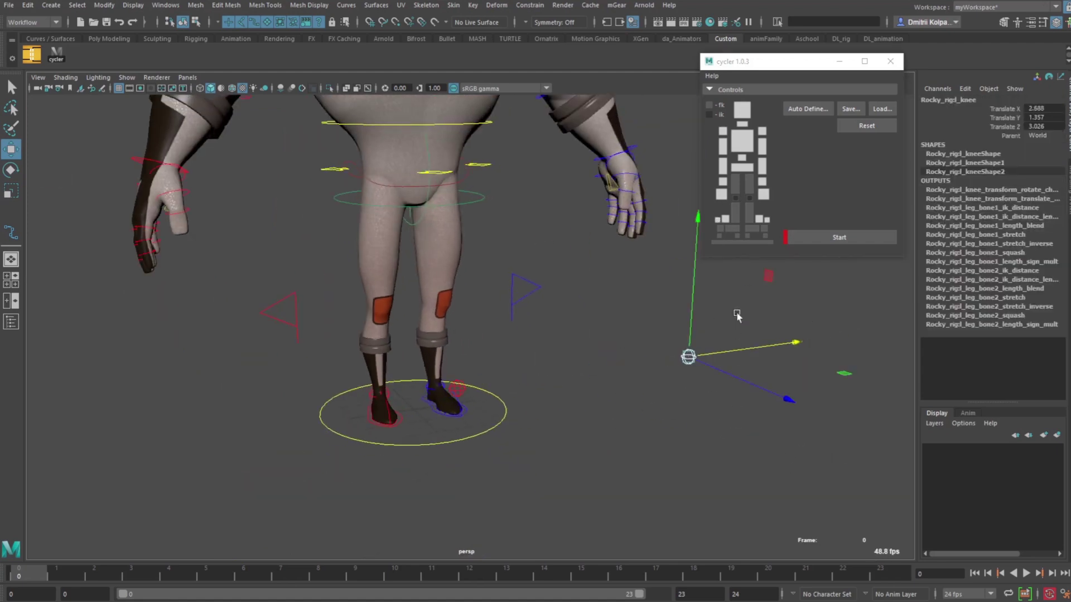
key(ctrl+z)
click(498, 401)
Select the right knee control, test moving it, undo the test, and assign it to the right knee slot
click(463, 389)
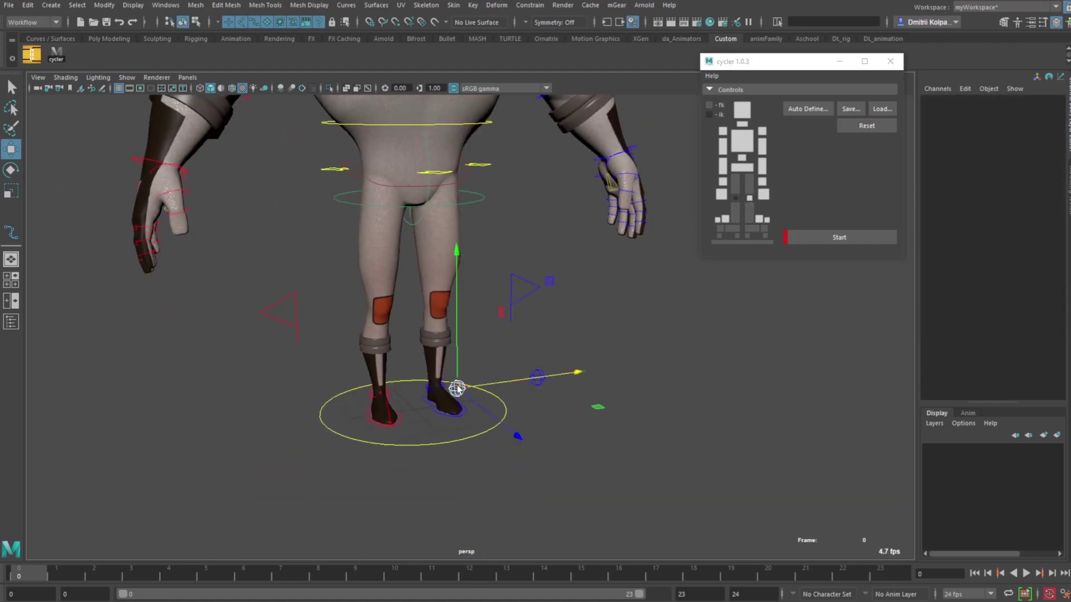
drag(487, 385, 337, 406)
key(ctrl+z)
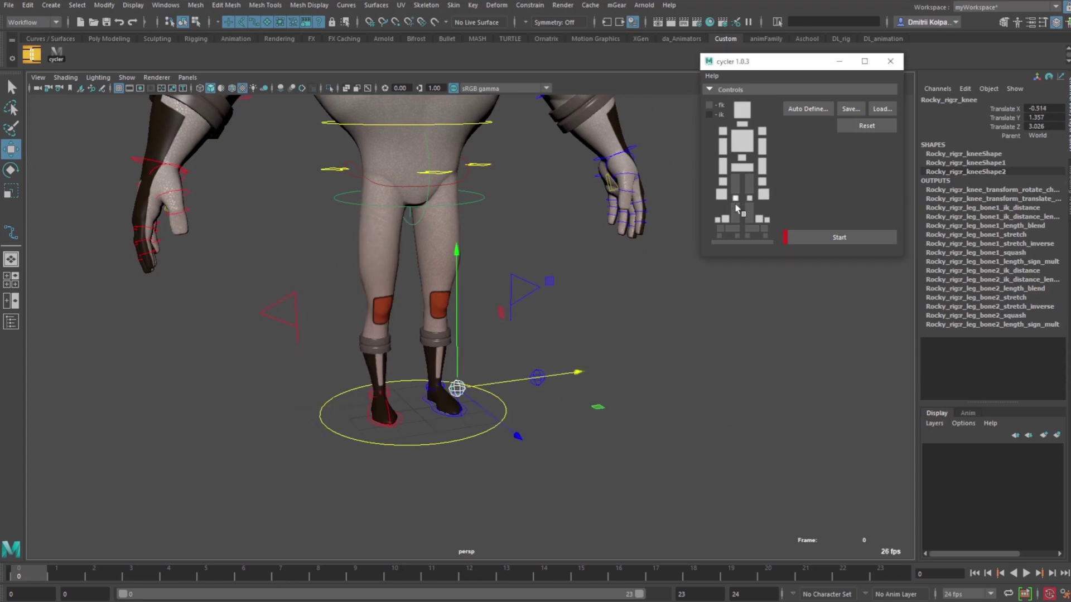
click(623, 432)
Select the main ring control around the feet, test its rotation, undo the test, and assign it to the ground bar slot
click(425, 444)
key(e)
alt+right_drag(666, 340, 446, 332)
mouse_move(424, 301)
mouse_down()
mouse_move(404, 330)
mouse_move(420, 322)
mouse_up()
key(ctrl+z)
click(754, 241)
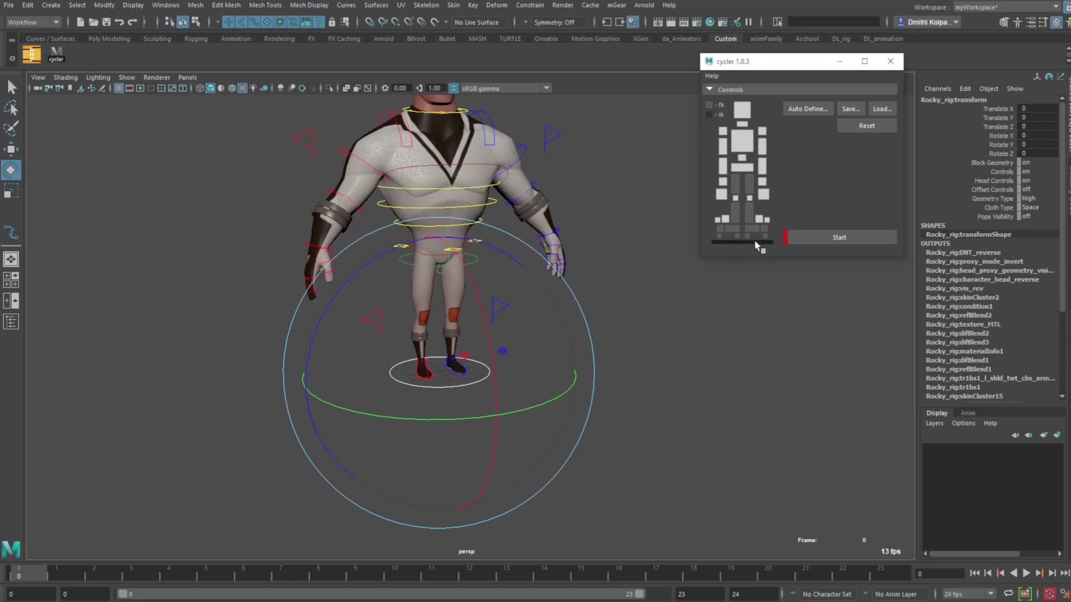
click(712, 385)
Set Fk Ik to 0 on the left and right leg flag controls to show the FK leg controls
scroll(716, 435, up, 5)
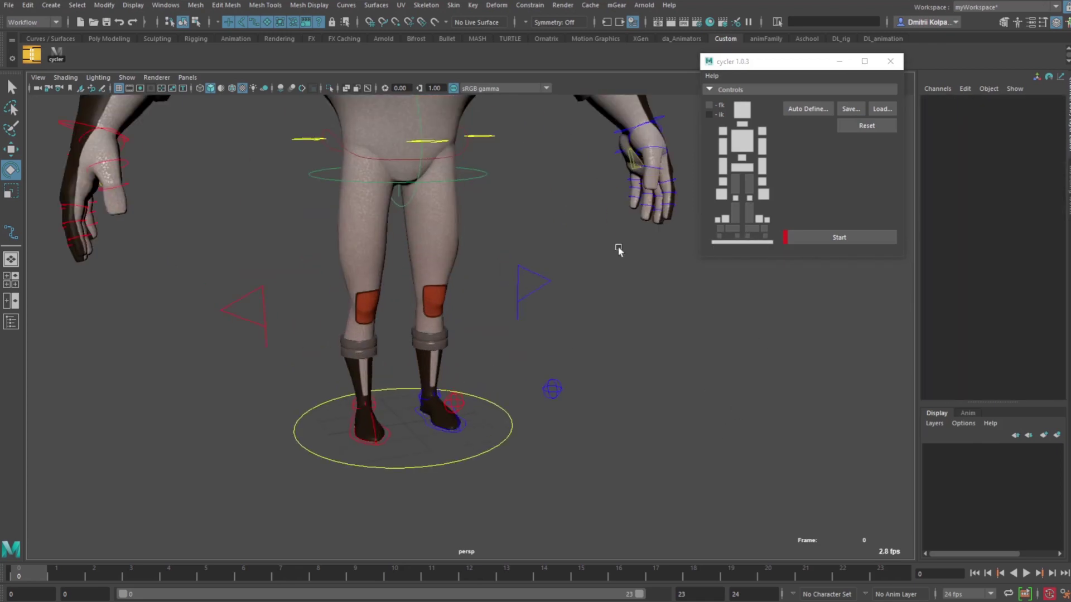
drag(531, 290, 532, 292)
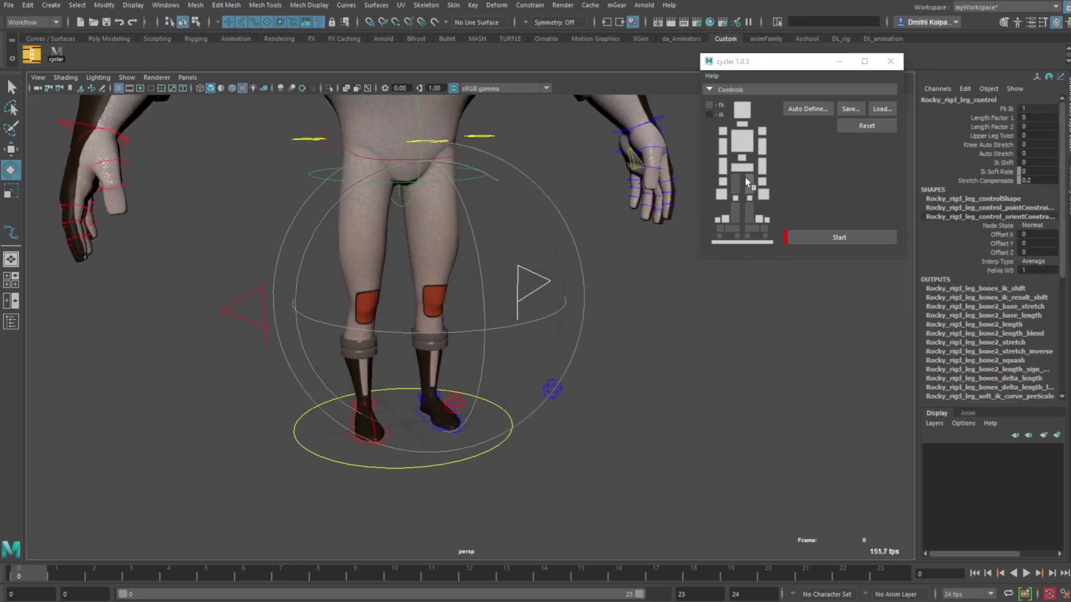
click(1012, 108)
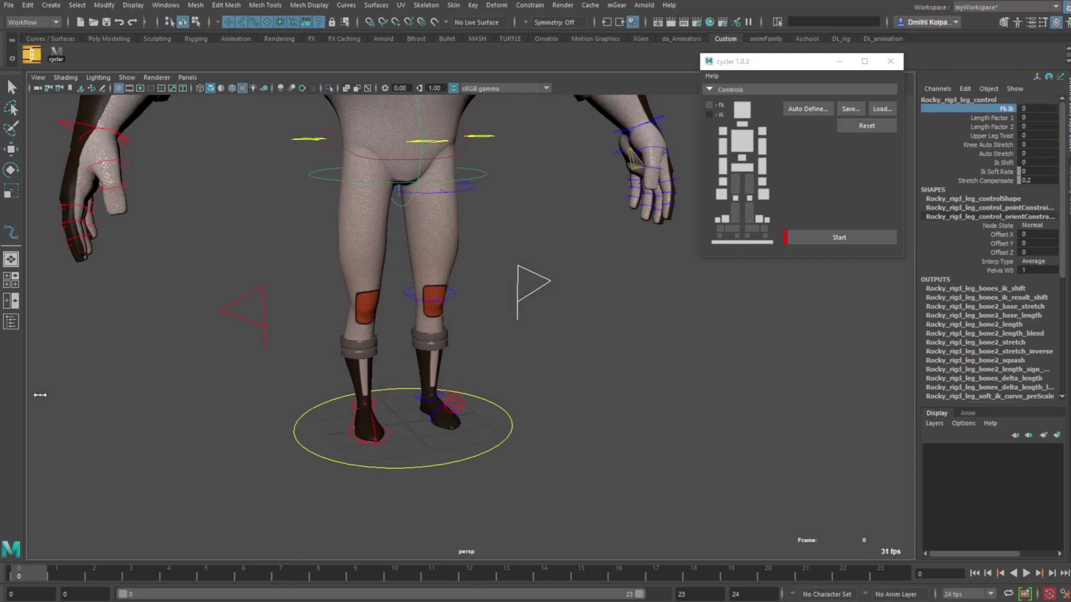
drag(172, 252, 271, 349)
click(998, 110)
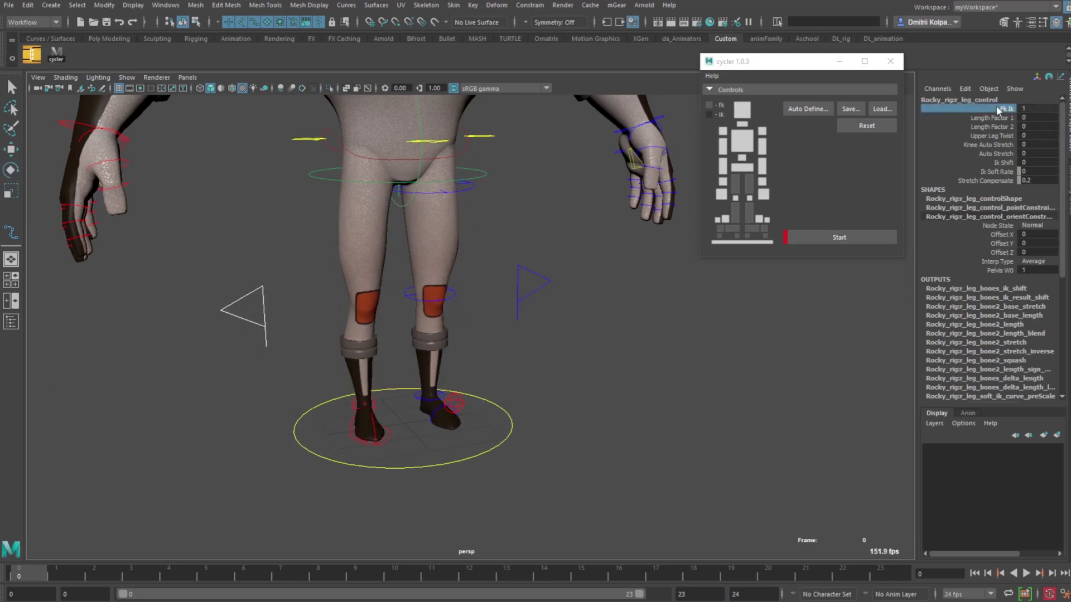
Assign the right upper leg and right lower leg FK controls to their matching slots in the body map
click(325, 186)
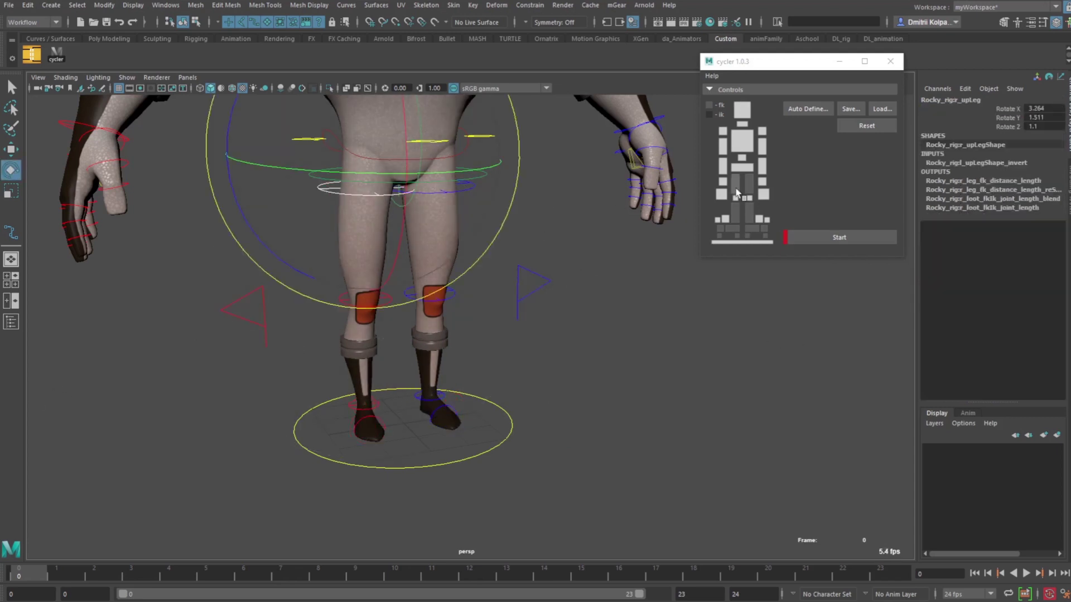
key(w)
click(333, 291)
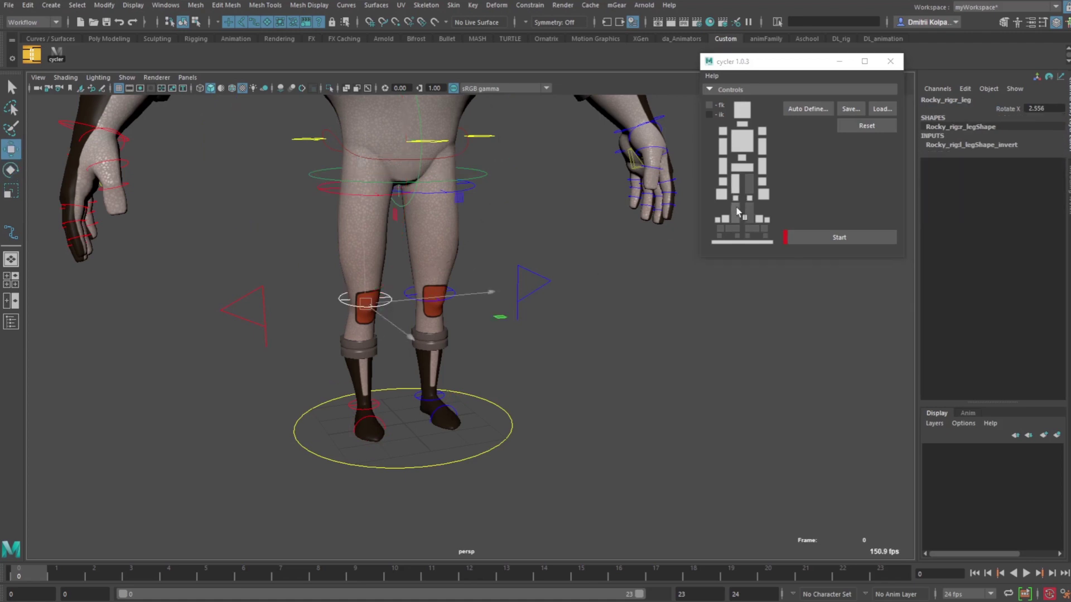
Select the right heel control, test its rotation, undo the test, and assign it to the right FK foot slot
click(368, 413)
key(e)
drag(370, 461, 501, 342)
key(ctrl+z)
click(701, 423)
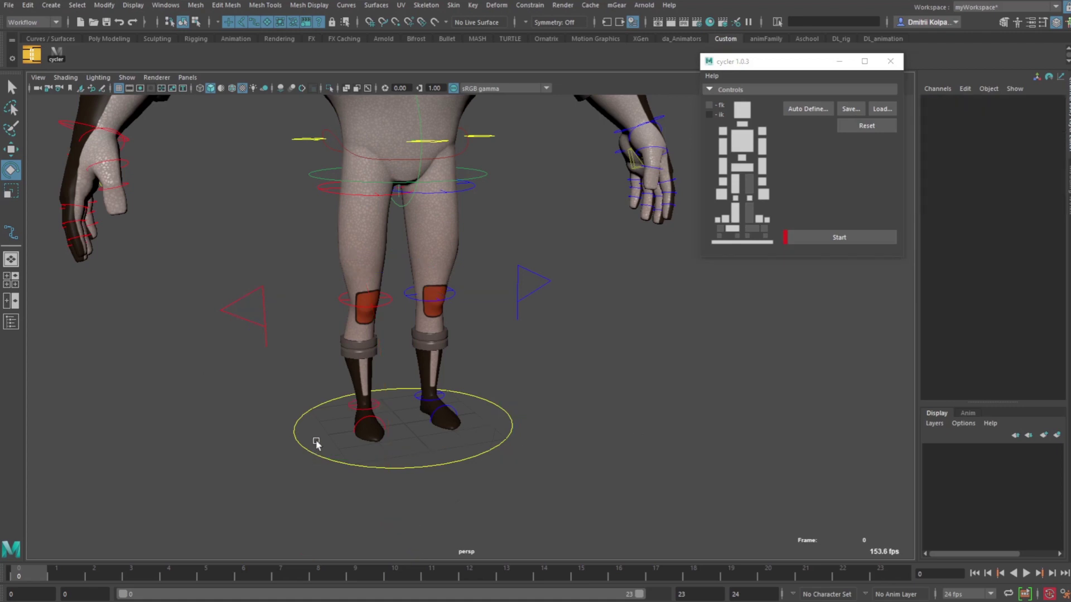
Select the right FK toe control, test its rotation, undo the test, and assign it to the right FK toe slot
click(355, 422)
drag(417, 411, 374, 454)
key(ctrl+z)
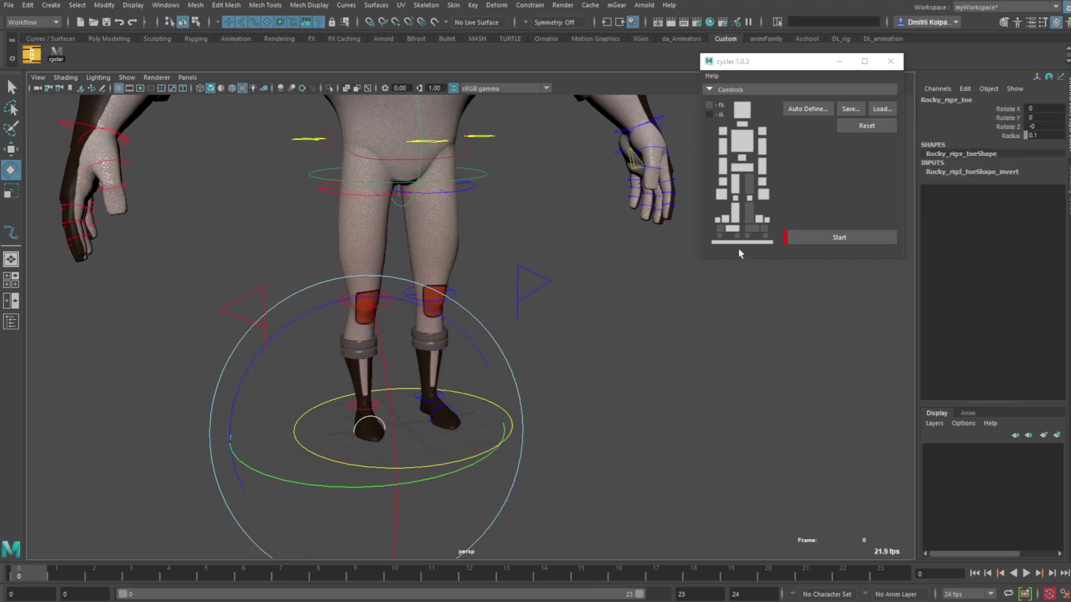
click(484, 252)
Assign the left upper leg and left lower leg FK controls to their matching slots in the body map
click(465, 194)
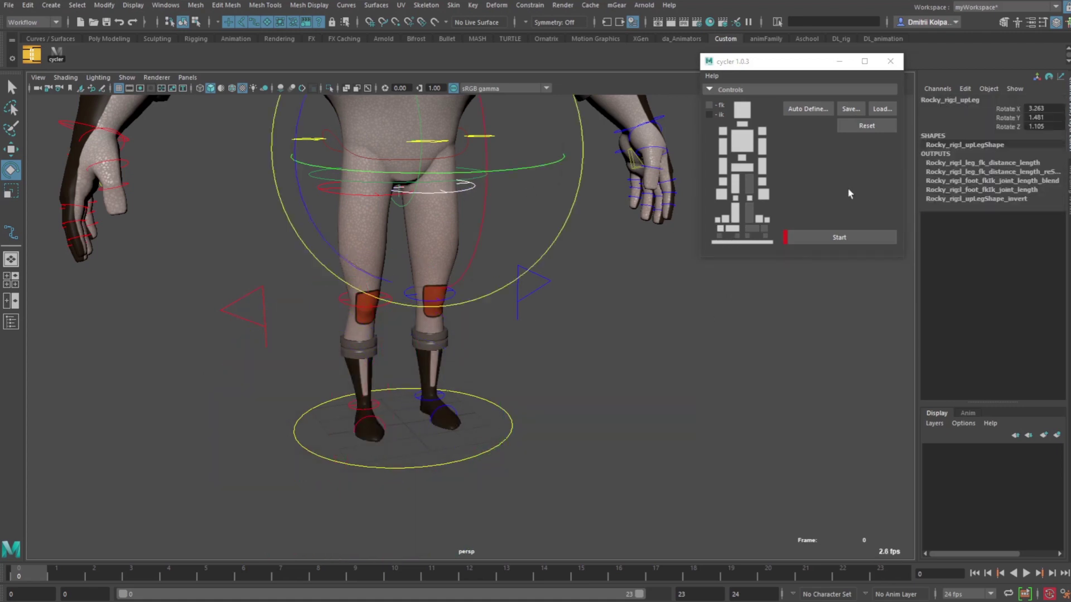
click(751, 184)
key(w)
drag(436, 278, 462, 326)
click(658, 383)
Assign the left heel and left toe FK controls to the left FK foot and toe slots in the body map
click(461, 408)
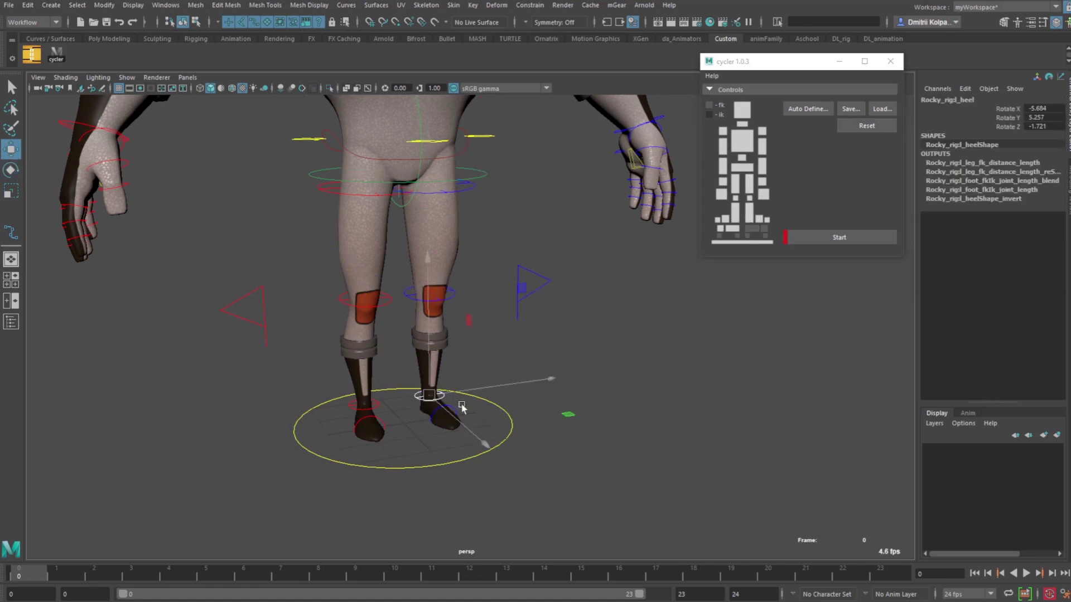
click(719, 383)
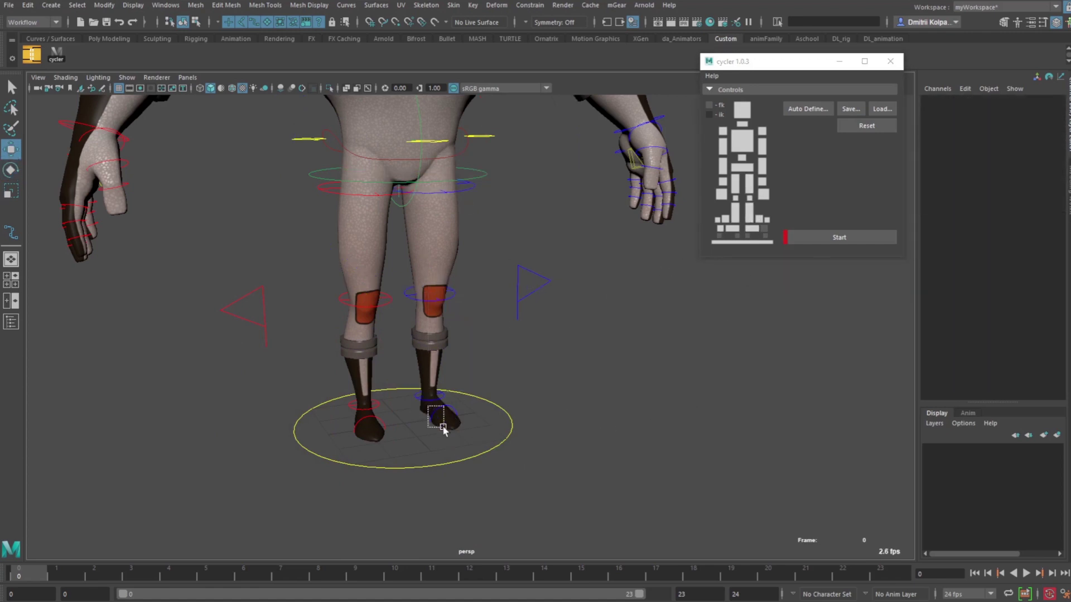
drag(444, 429, 444, 430)
click(641, 404)
Create the right heel pivot and place it behind the right heel at about X -8.46, Z -8.87
click(737, 236)
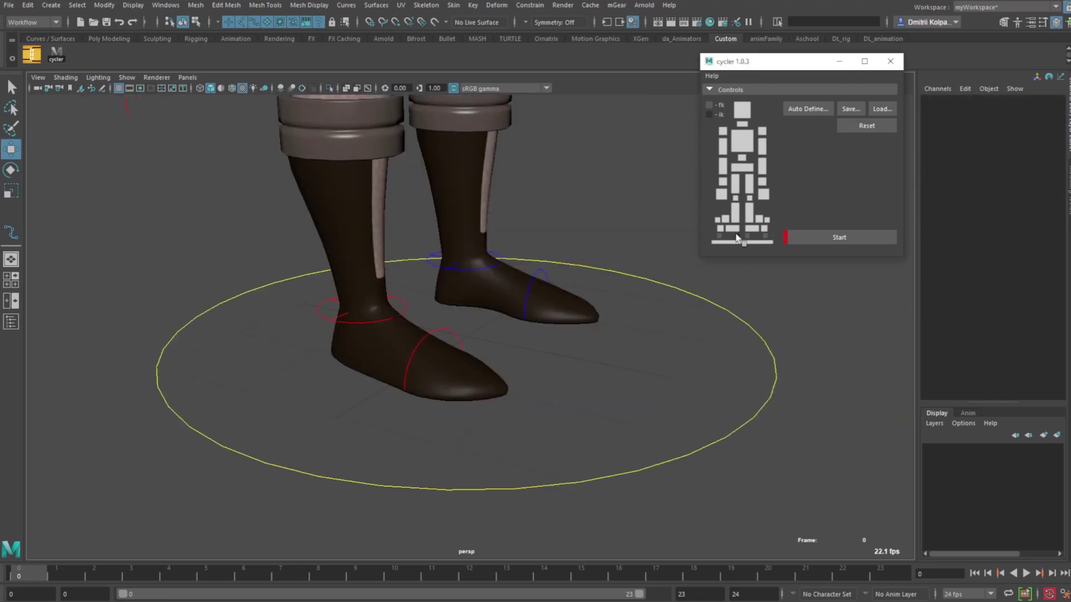
alt+drag(428, 398, 514, 361)
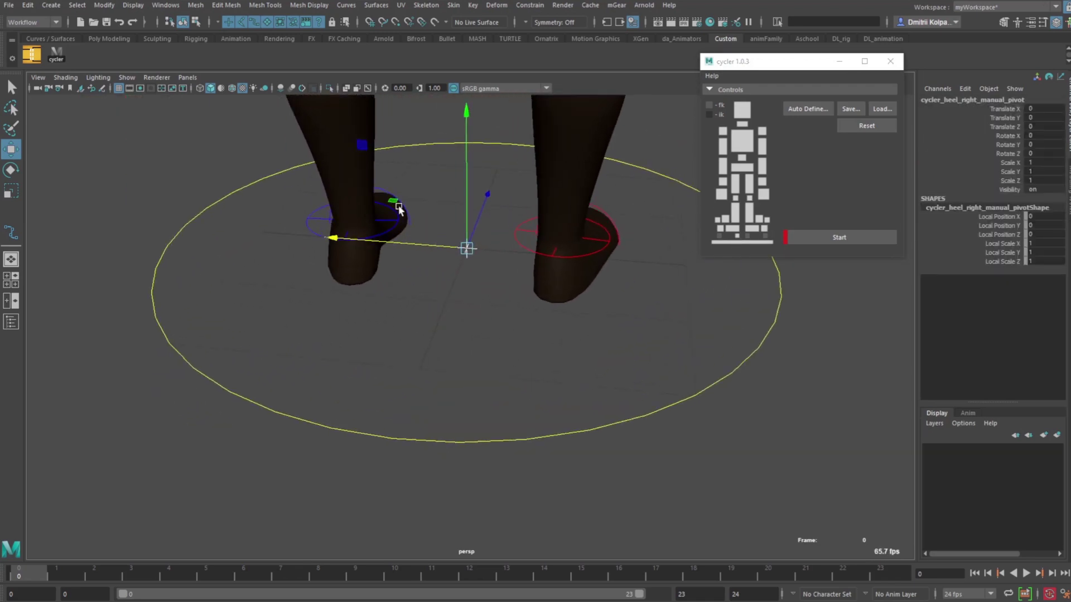
drag(399, 208, 477, 261)
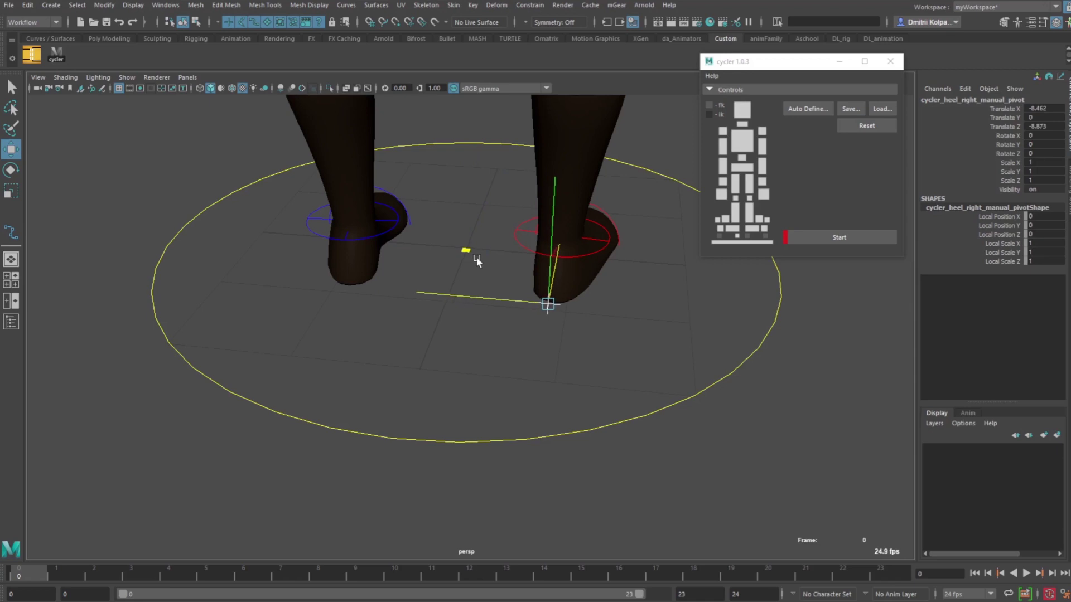
click(735, 271)
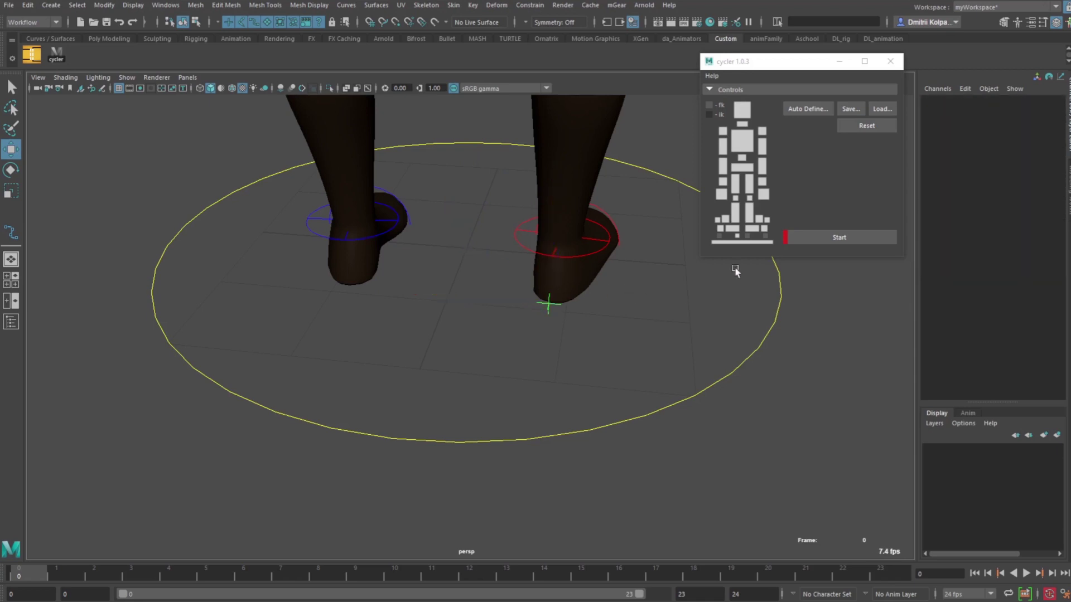
Create the left heel pivot and place it behind the left heel at about X 9.02, Z -9.0
click(749, 239)
drag(396, 202, 287, 237)
alt+drag(602, 336, 375, 347)
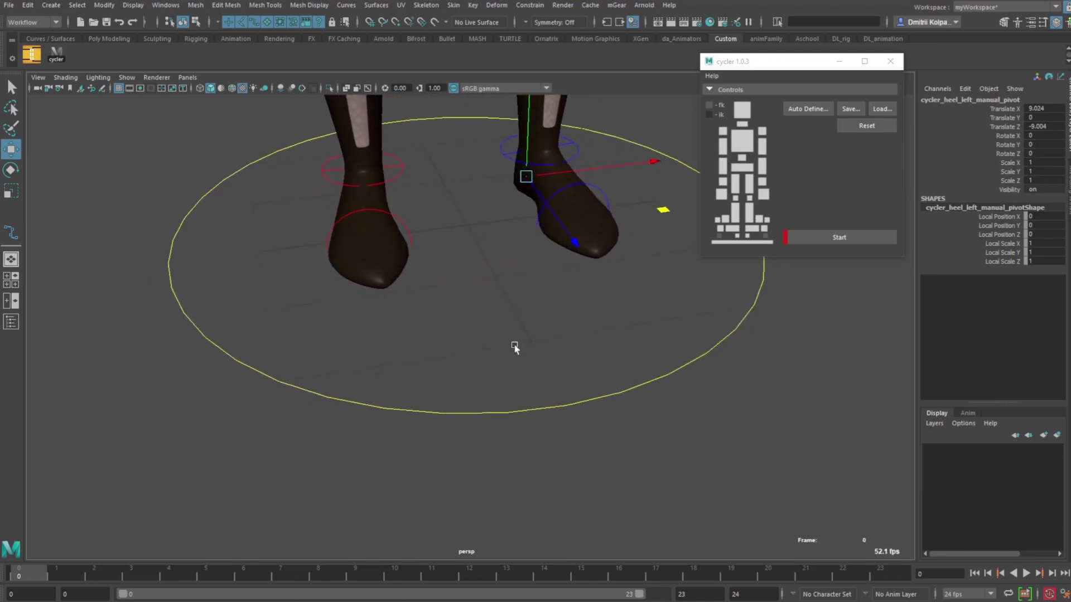
click(770, 266)
Create the right tip pivot and place it at the front end of the right shoe
alt+drag(581, 261, 571, 342)
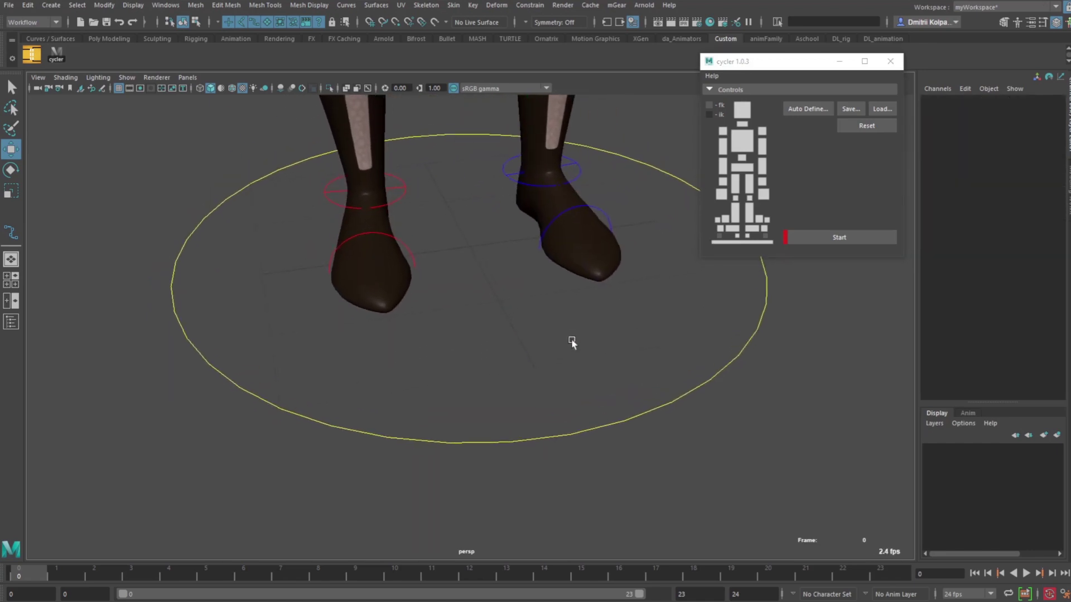
click(721, 236)
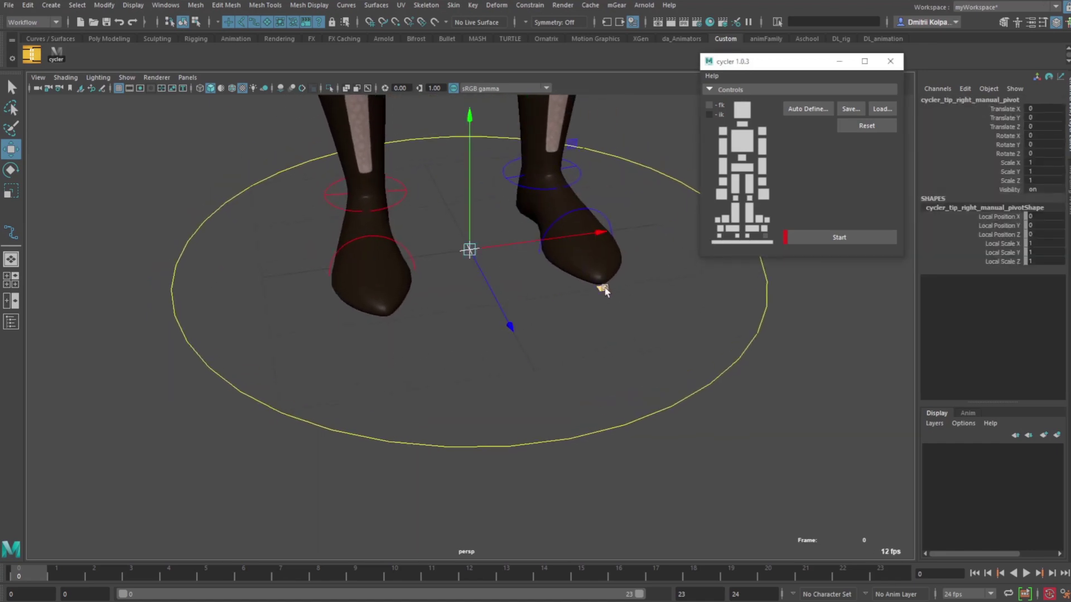
middle_drag(604, 290, 515, 359)
click(752, 316)
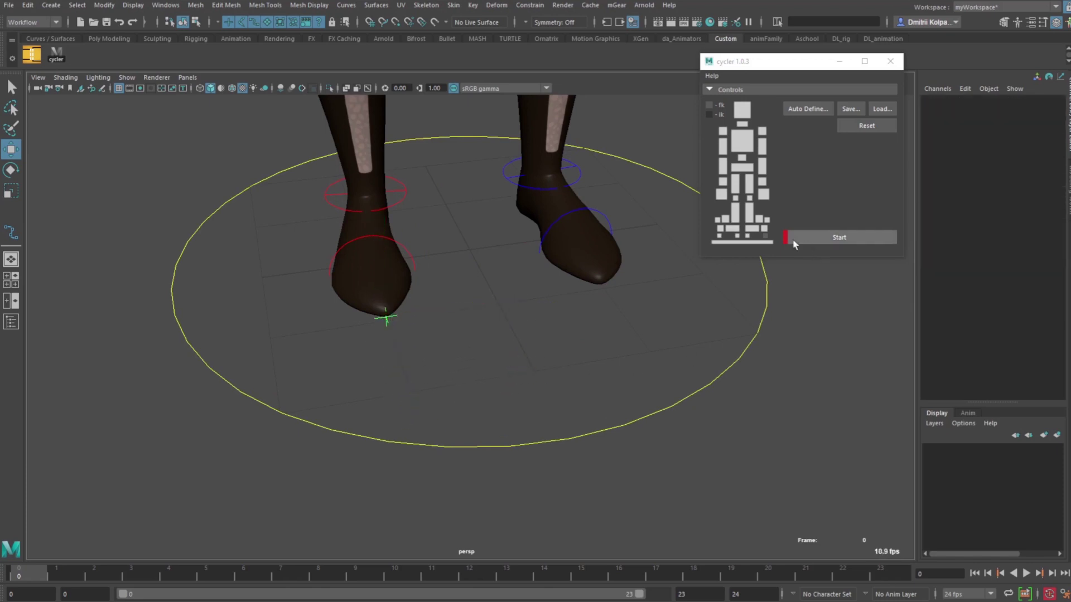
Create the left tip pivot and place it at the front of the left shoe at about X 10.14, Z 9.42
click(765, 236)
drag(602, 286, 743, 328)
alt+right_drag(624, 349, 563, 365)
alt+middle_drag(552, 357, 535, 496)
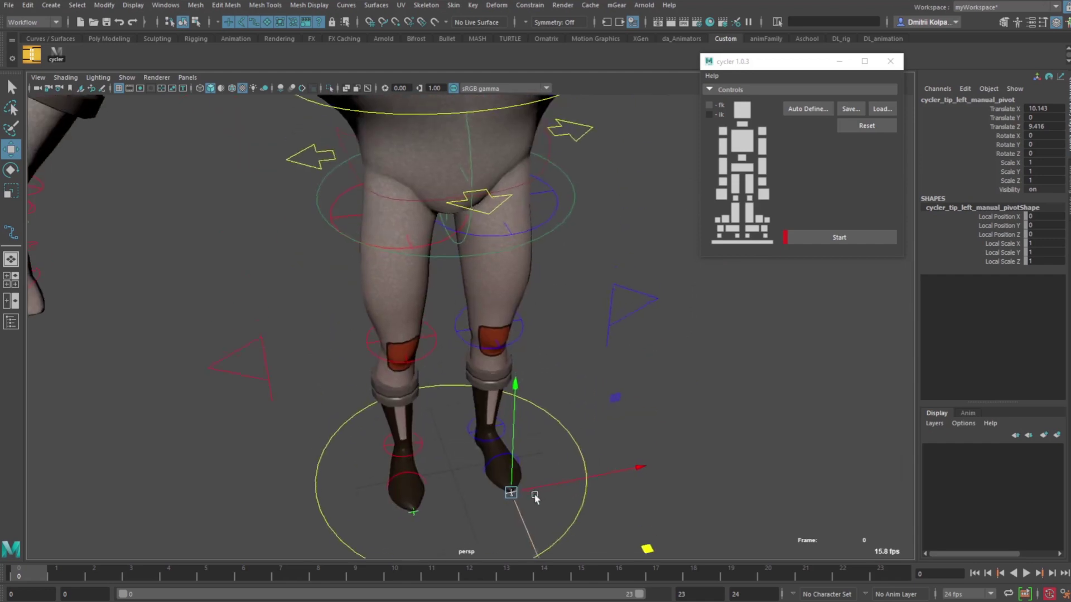
scroll(534, 496, down, 6)
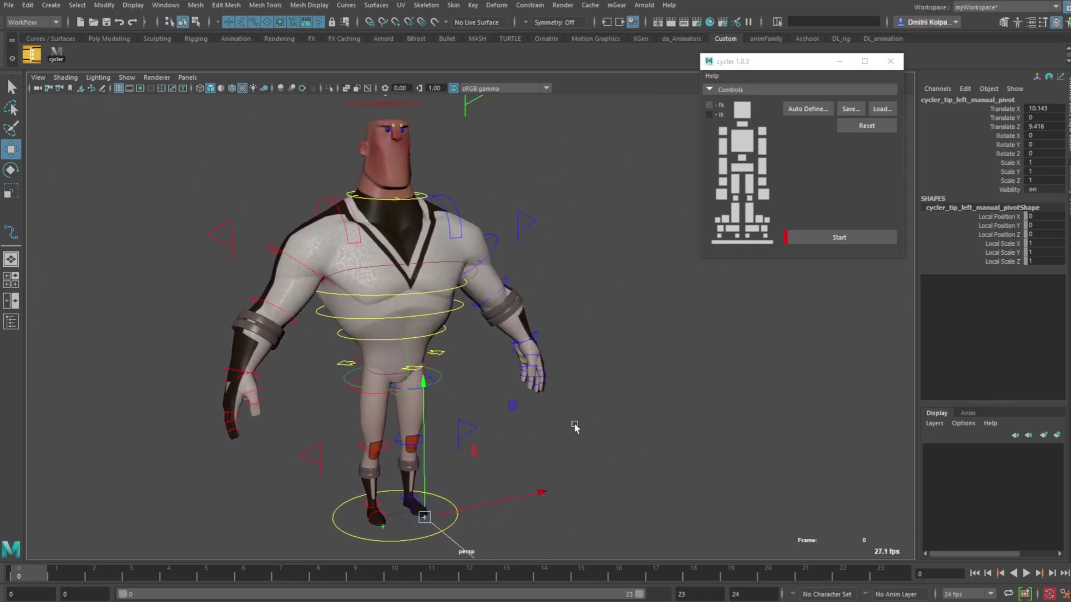
click(574, 426)
Save the control assignments as a preset over the existing file preset_rig.ma
click(850, 109)
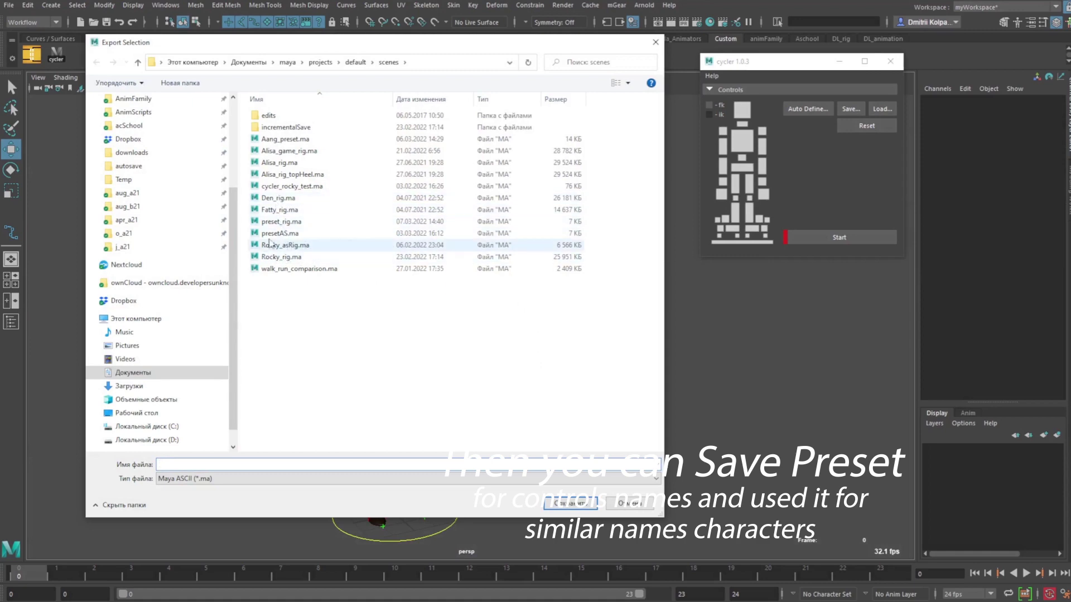
double_click(282, 222)
click(564, 318)
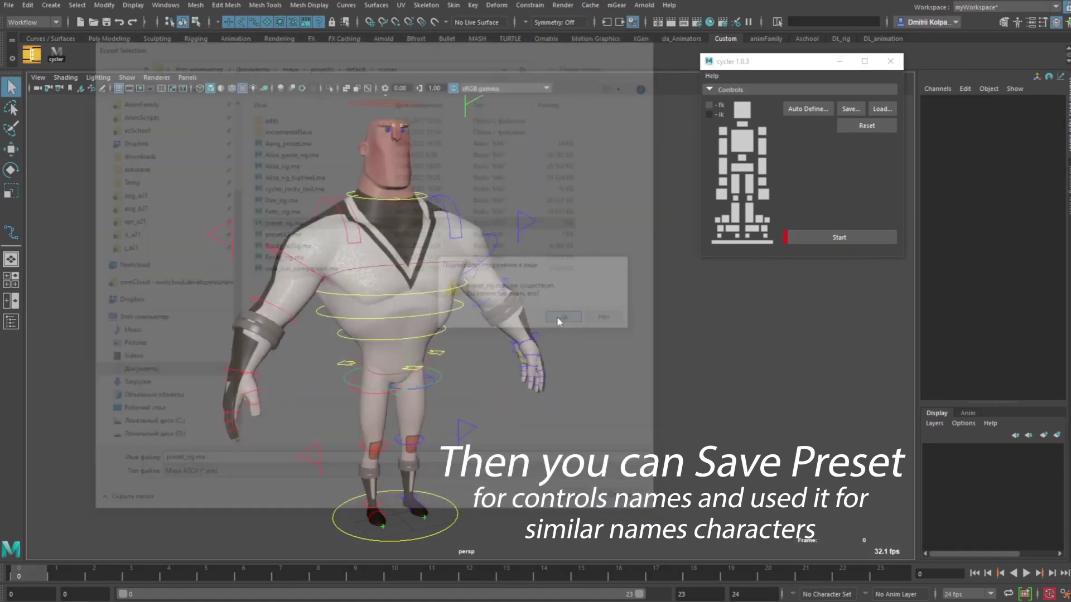
Reset all control assignments and load them back from the preset preset_rig.ma
click(884, 128)
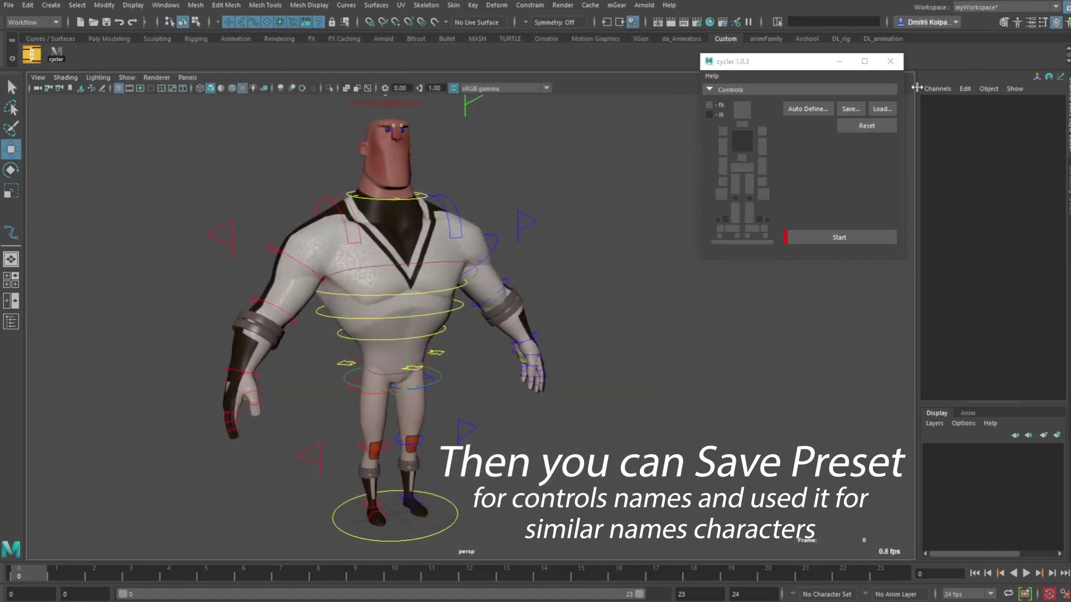
click(880, 110)
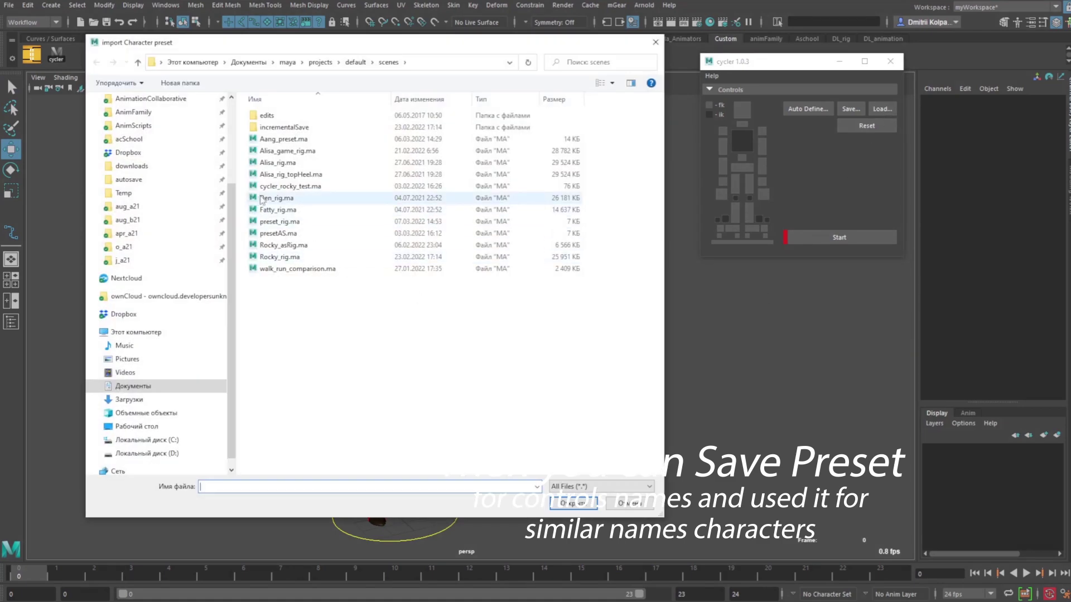
double_click(268, 219)
Start Cycler to generate the walk cycle on the assigned rig controls
alt+drag(451, 402, 484, 382)
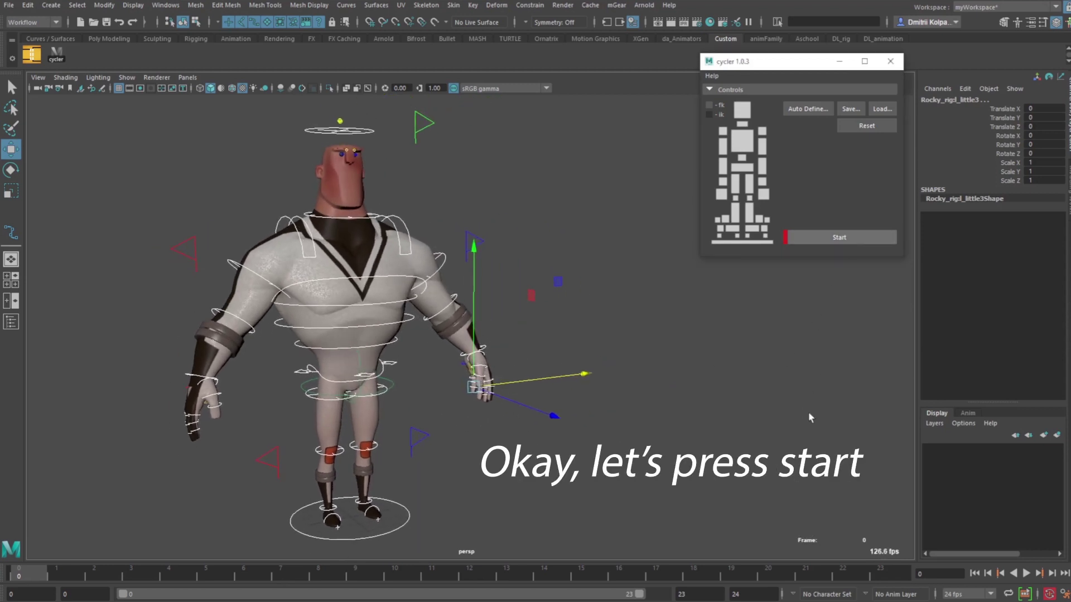
alt+middle_drag(475, 454, 507, 322)
alt+drag(507, 323, 493, 326)
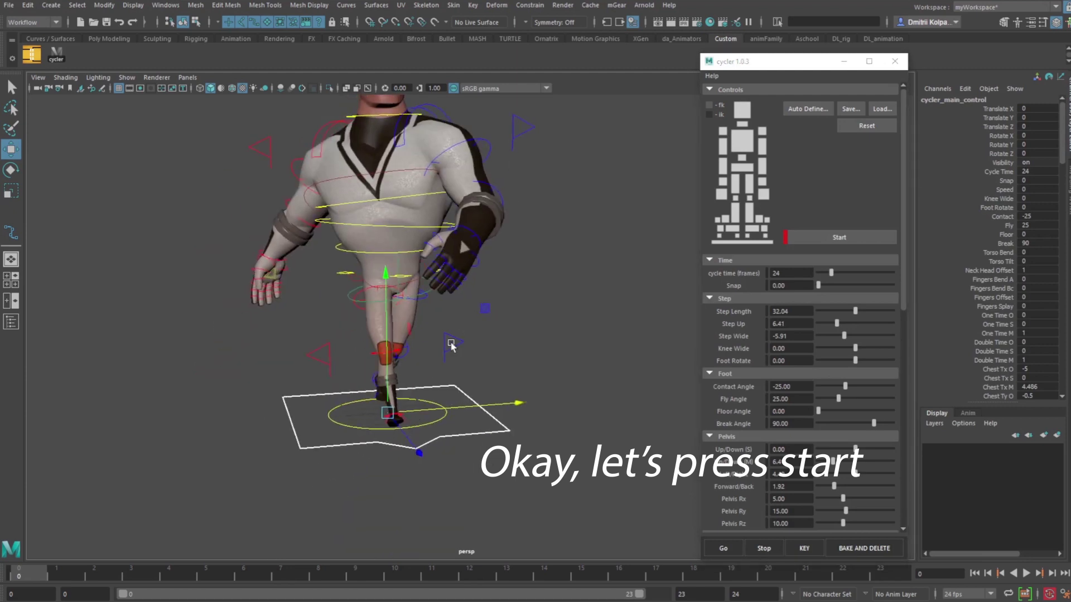
Select the left and right leg switch controls and set their Fk Ik attribute to 1
click(448, 342)
shift+click(312, 351)
alt+right_drag(312, 357, 336, 425)
click(1011, 110)
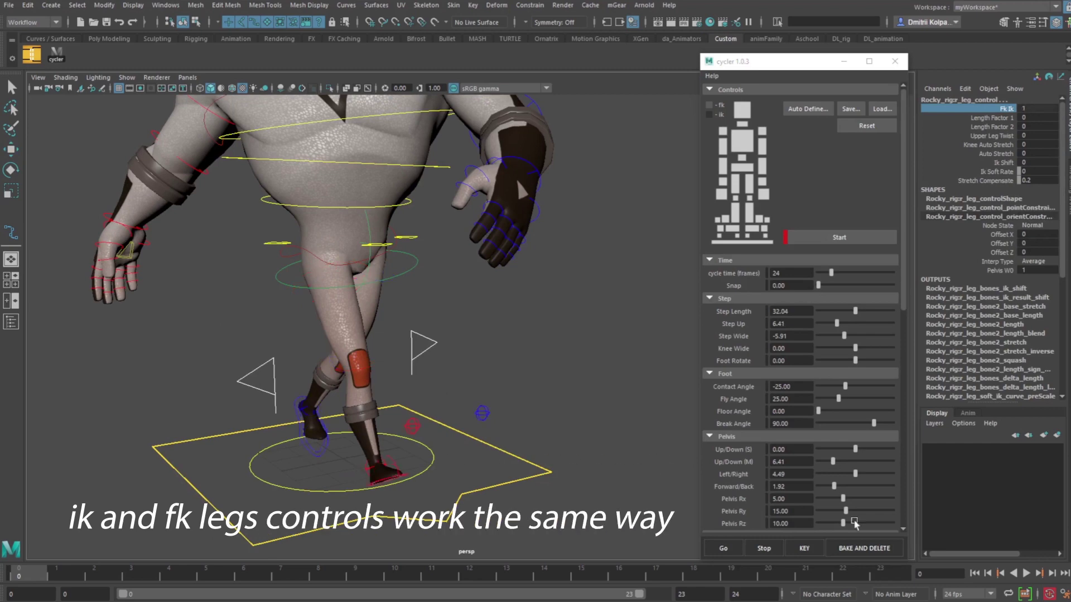
Frame the character in the side view with the rig controls hidden and play the walk cycle
click(1032, 573)
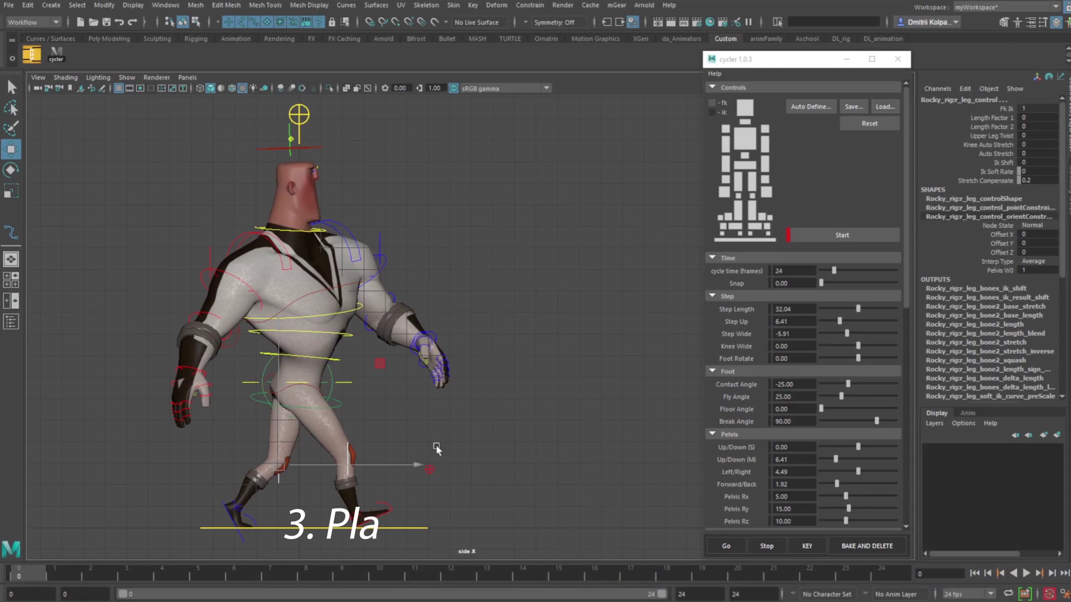
alt+middle_drag(436, 445, 460, 436)
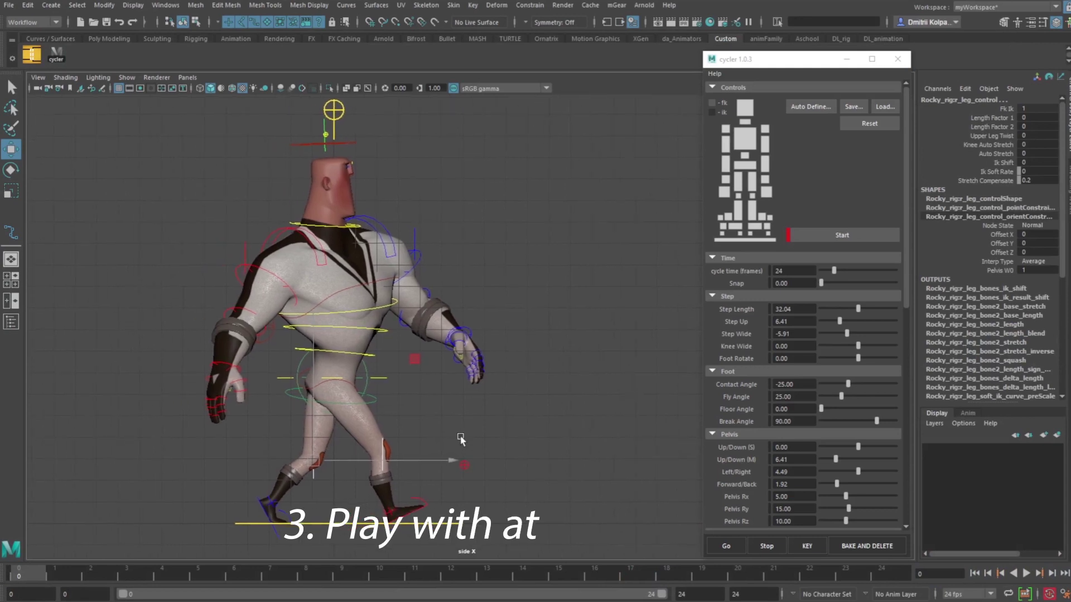
click(583, 397)
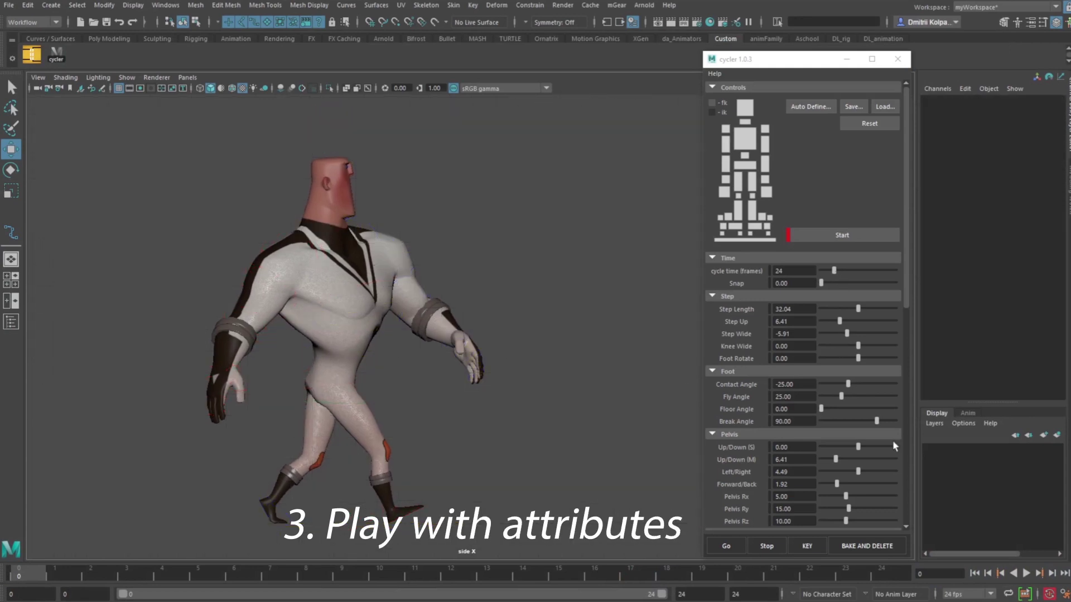
click(1026, 574)
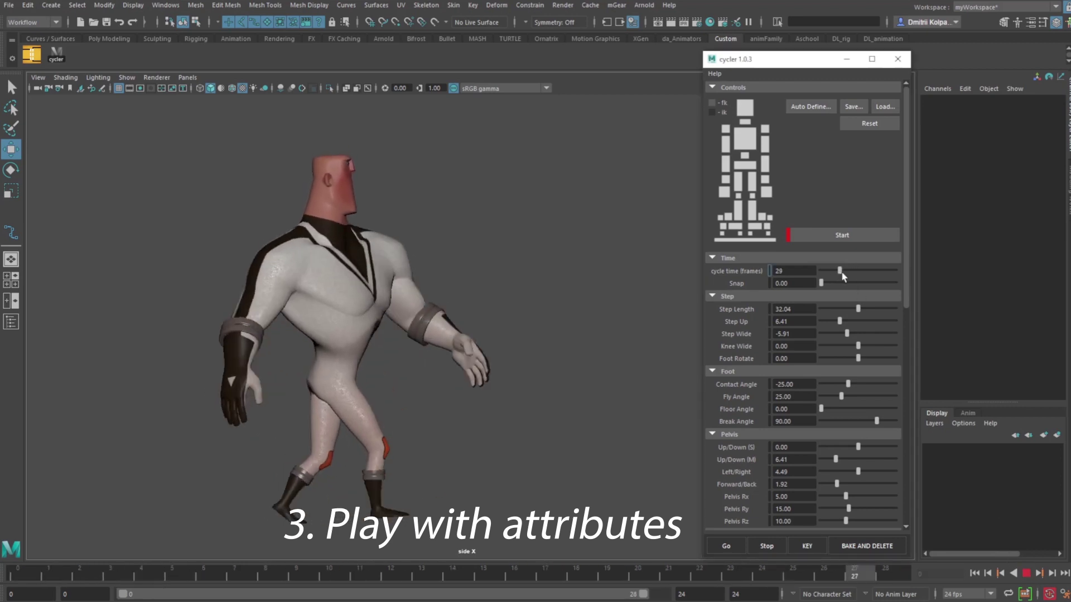
Try a cycle time of 80 frames, and set it back to 24
drag(833, 271, 895, 274)
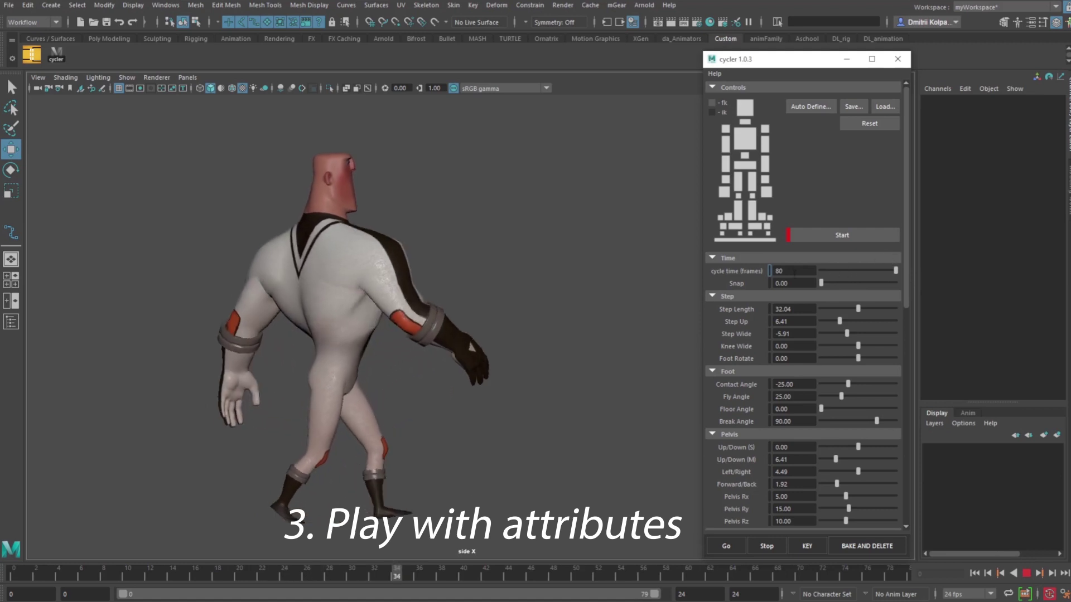
drag(795, 271, 724, 282)
text(24)
key(Return)
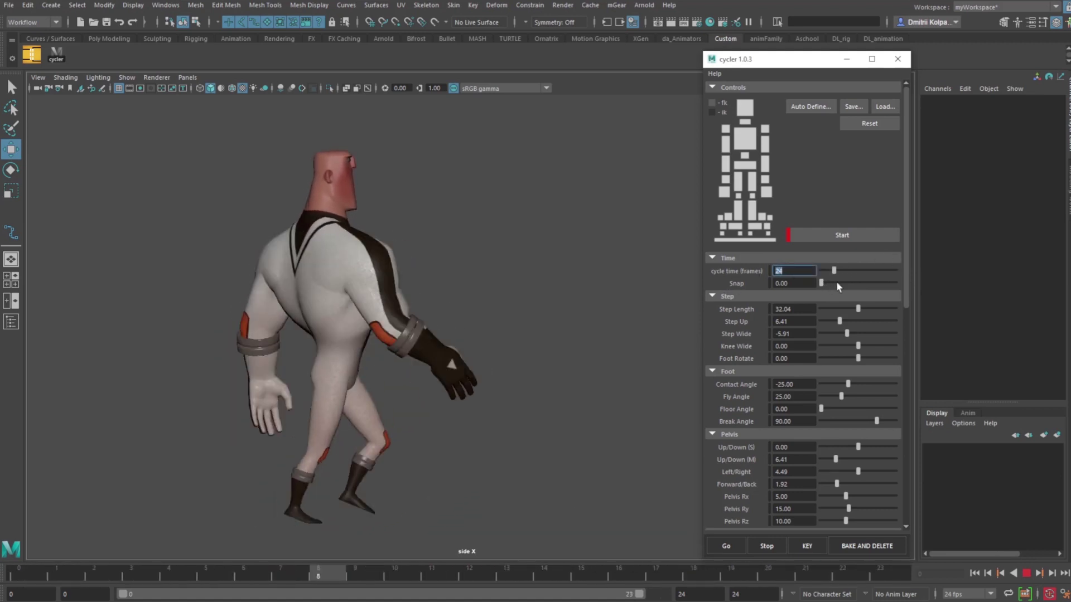
Try a Snap of 0.76 with a Step Length of 22.99 and a Step Up of 25.63
drag(820, 283, 859, 291)
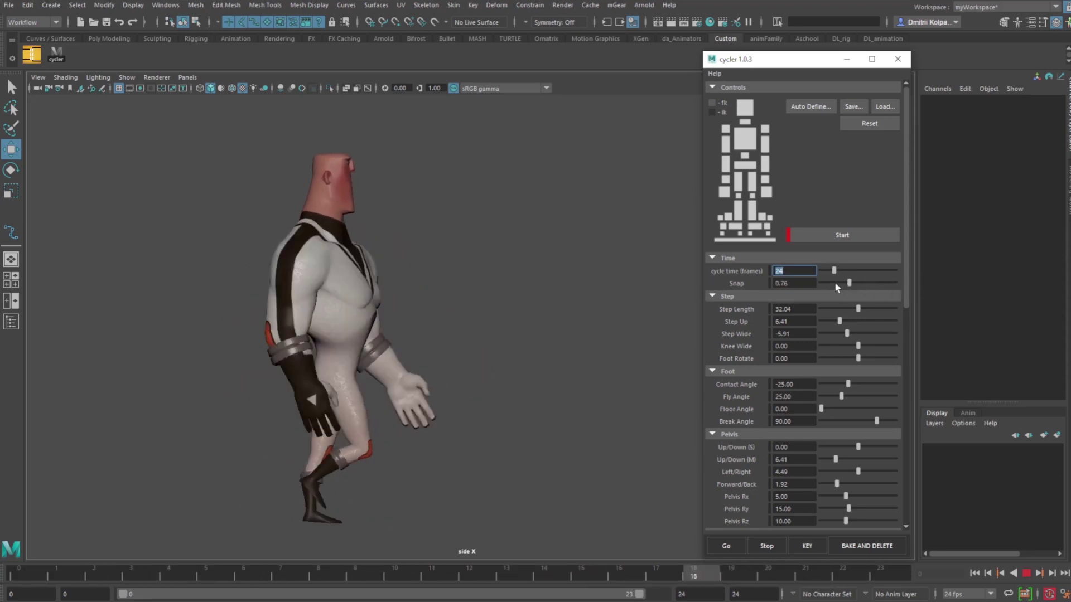
click(865, 310)
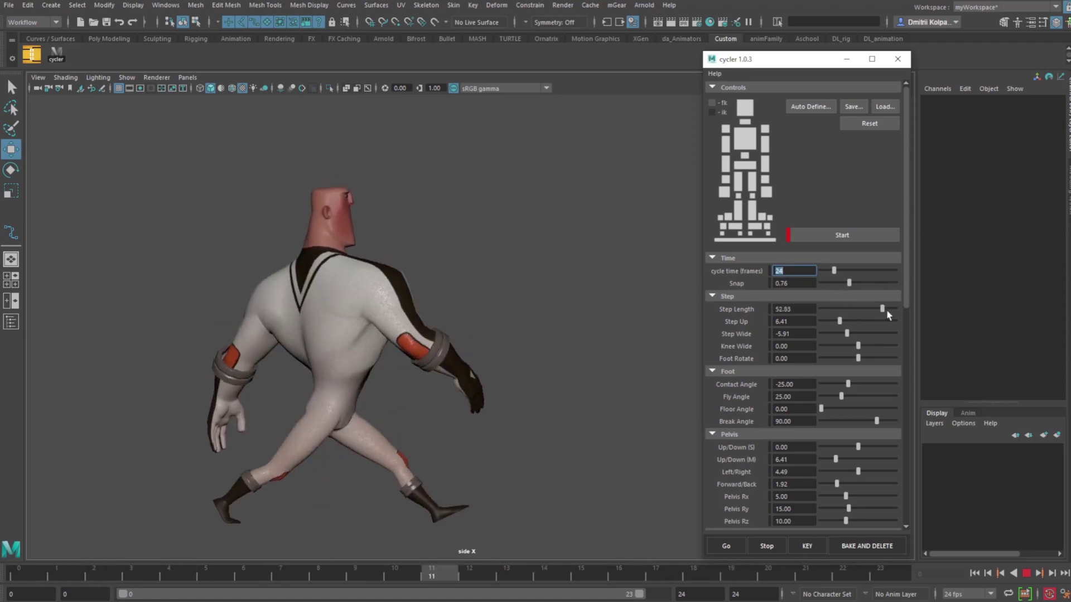
drag(864, 311, 892, 331)
click(830, 309)
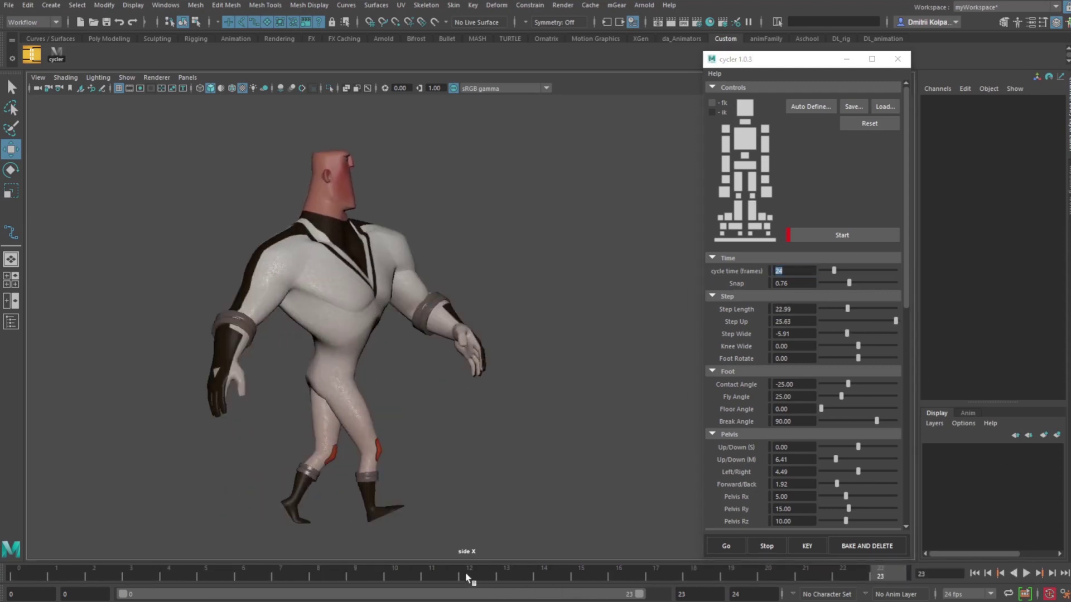
Set Snap to 0 and scrub the timeline to compare the leg movement
drag(389, 575, 676, 557)
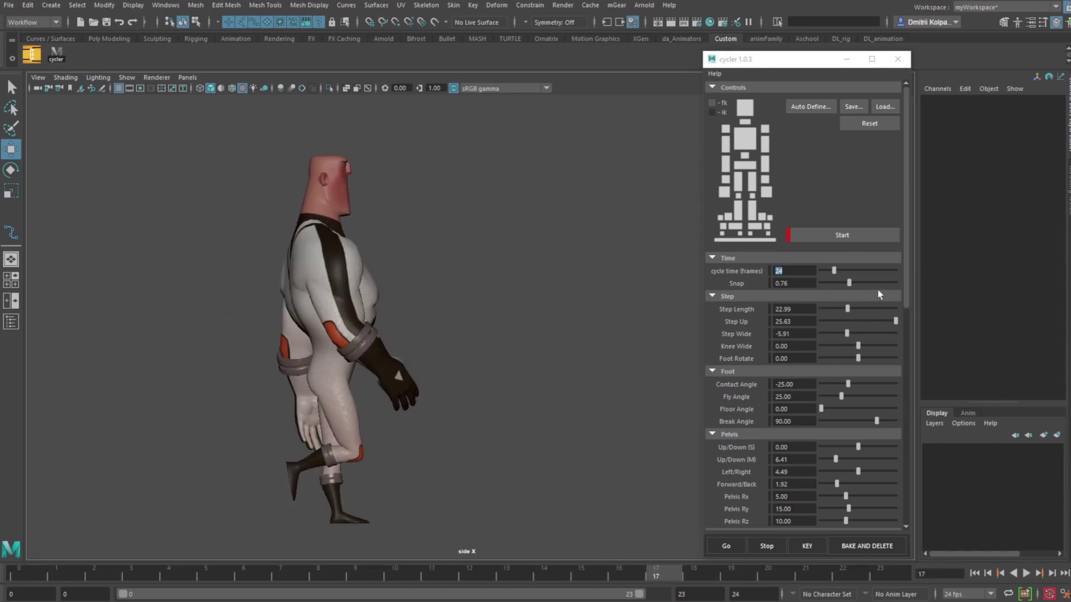
drag(849, 283, 788, 288)
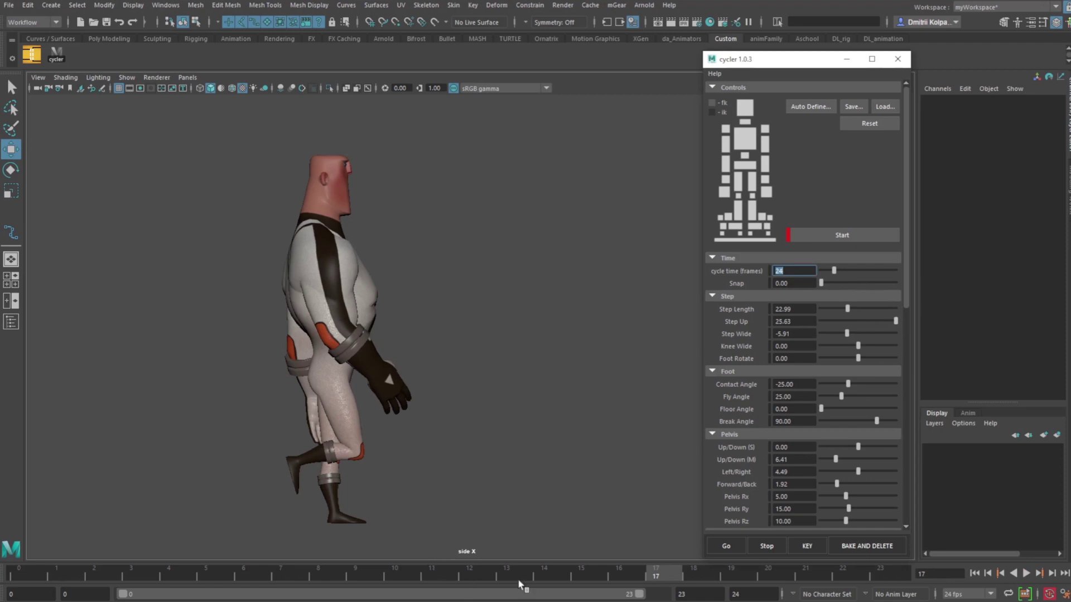
drag(646, 571, 789, 560)
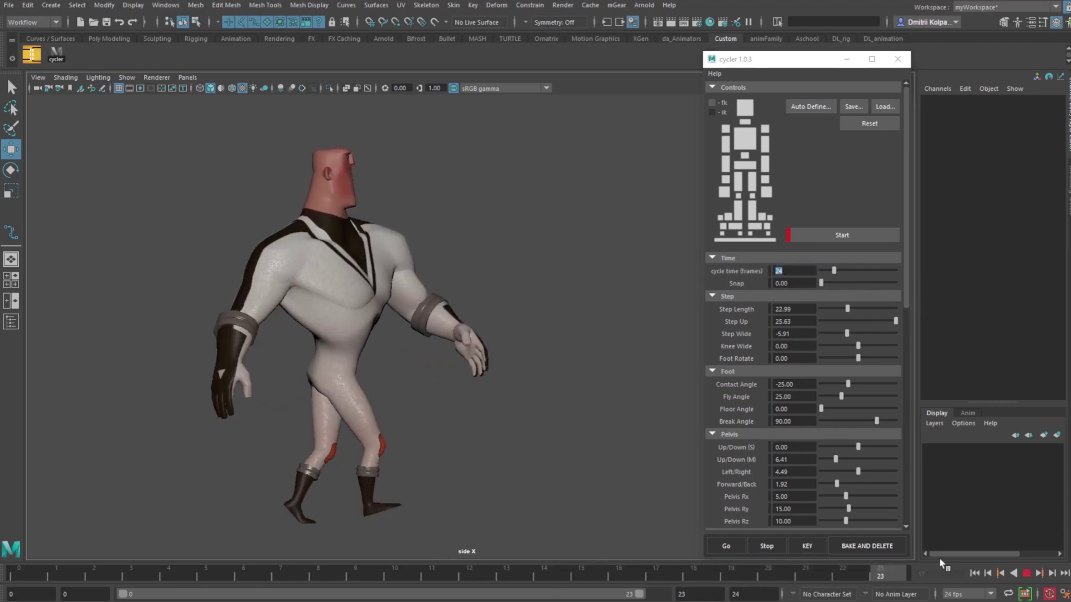
Set Step Length to 35.22 and Step Up to 6.65 while checking the playback
key(alt+v)
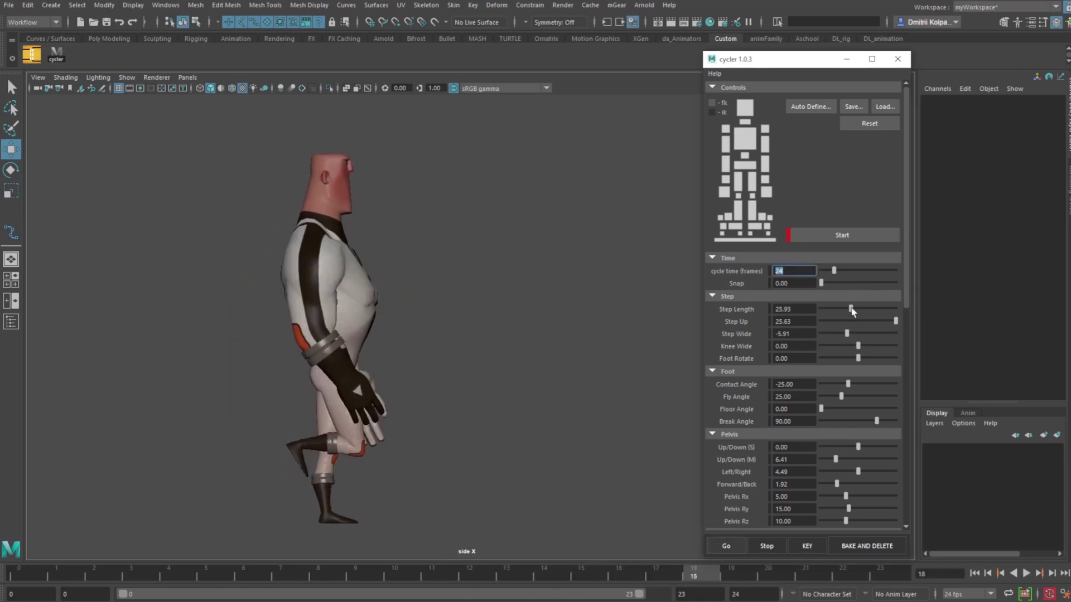
key(alt+v)
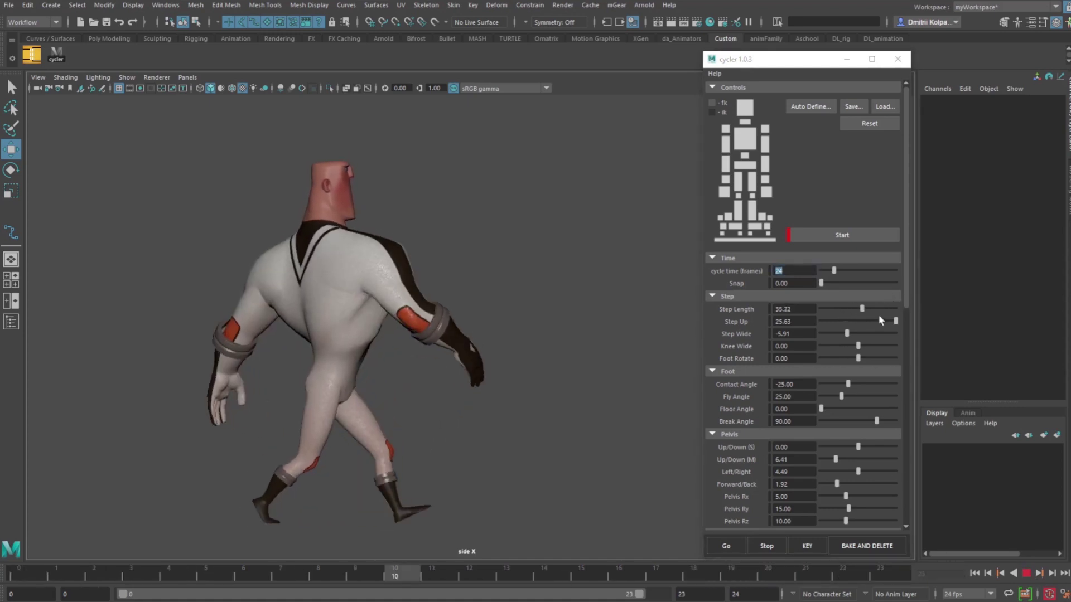
drag(879, 319, 847, 332)
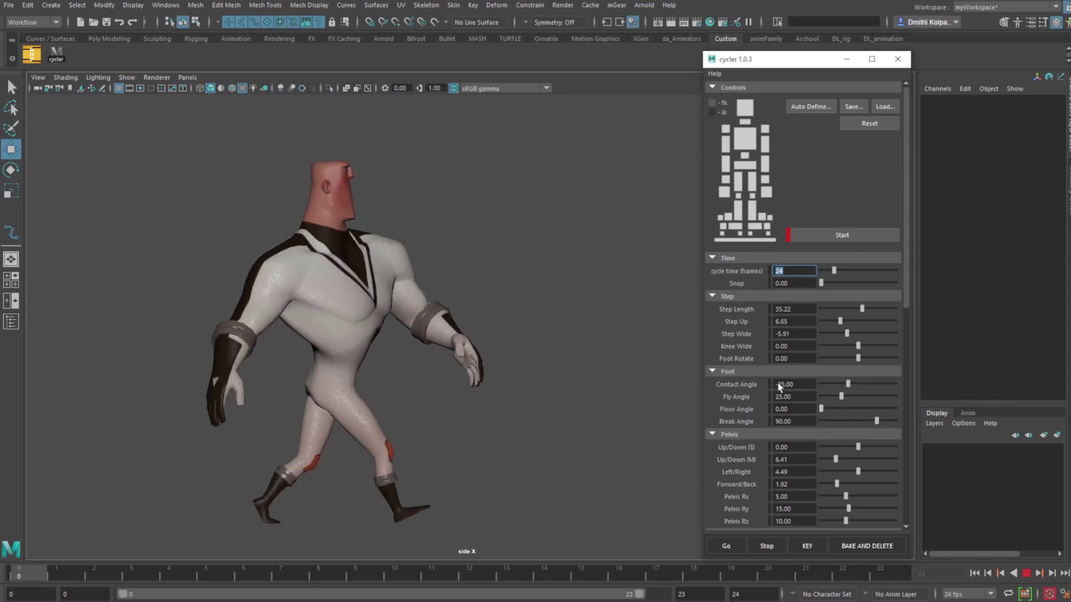
Set Step Wide to 7.19 in the front view, and try a Knee Wide of -29.01
key(space)
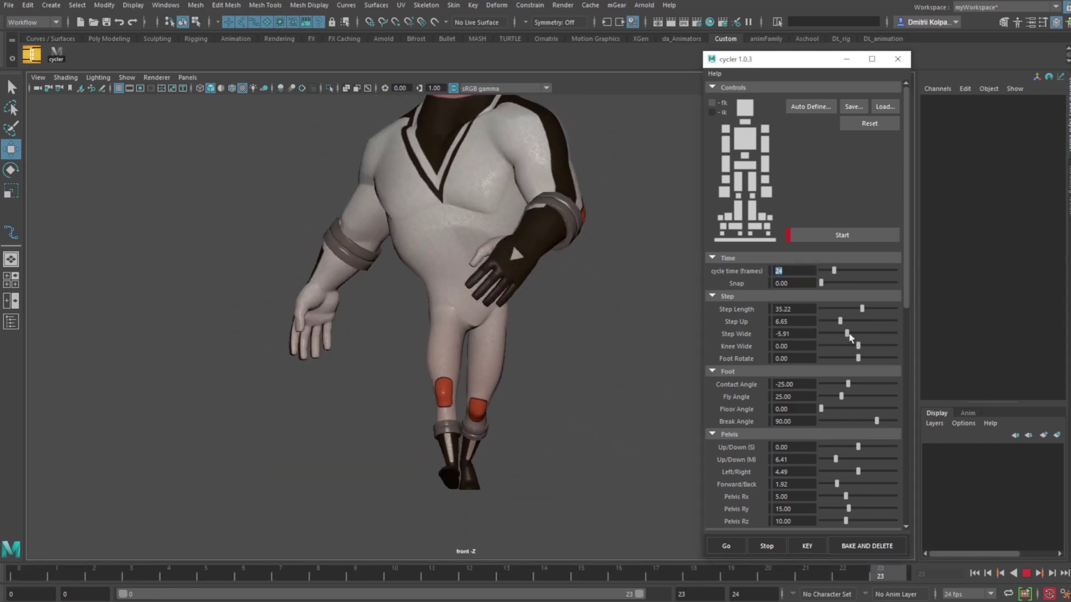
drag(848, 334, 951, 345)
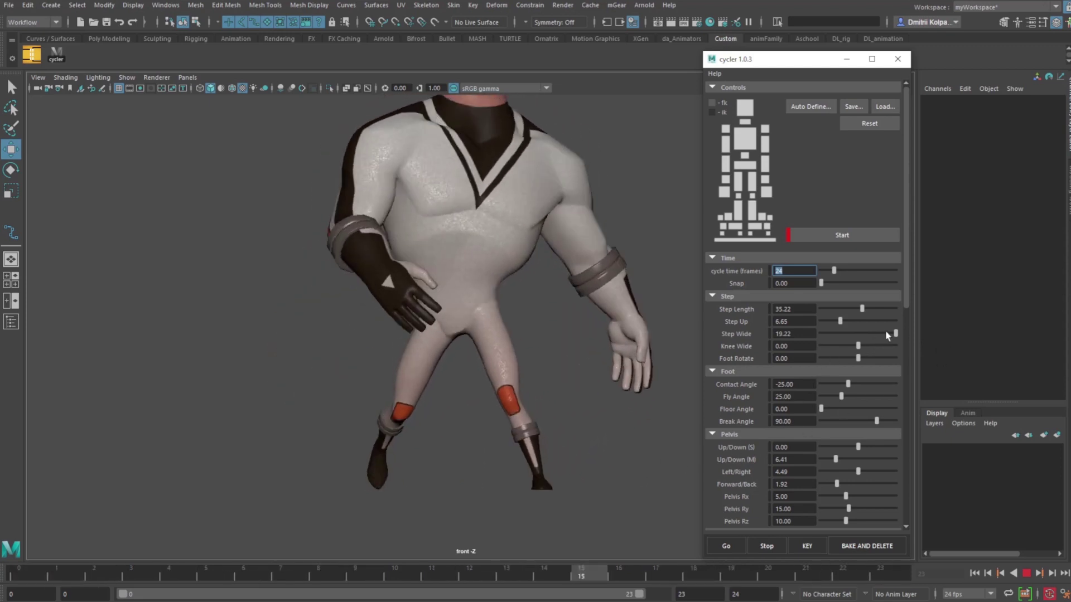
drag(894, 334, 873, 334)
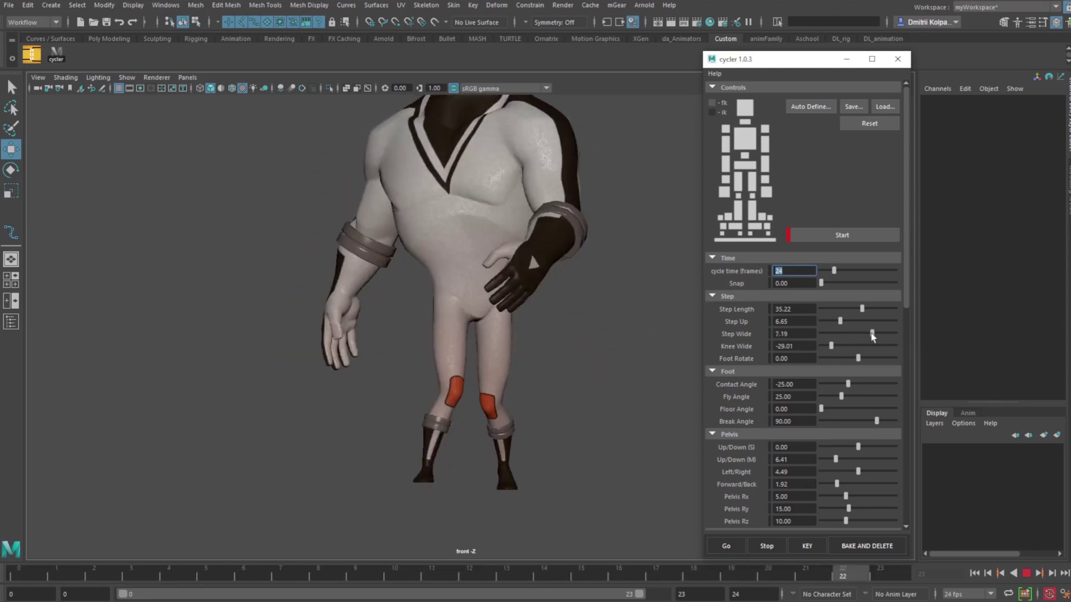
click(1025, 573)
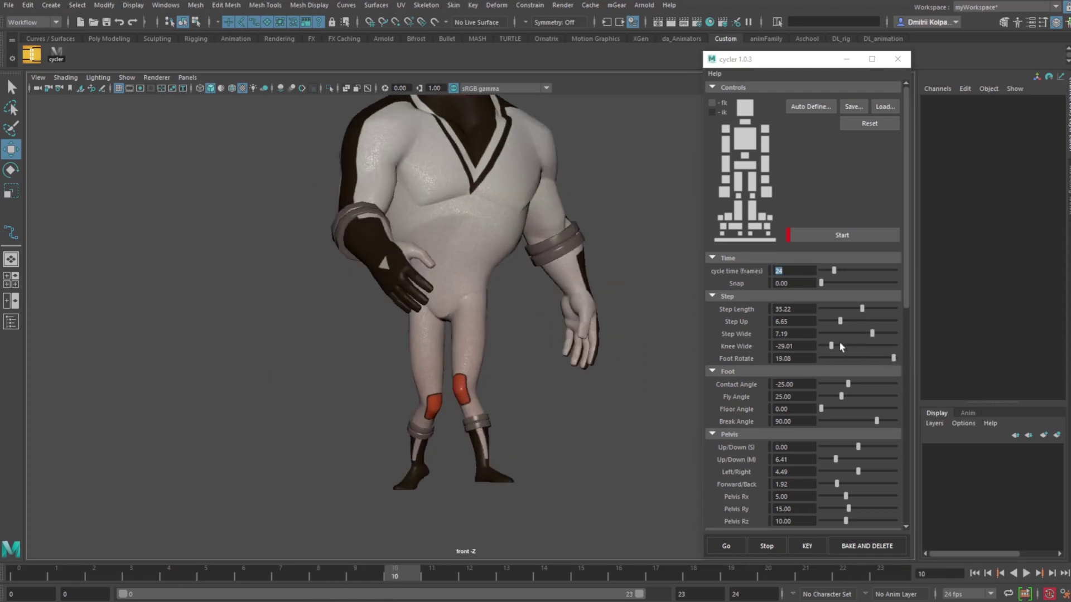
Set Knee Wide to 40 and Foot Rotate to 20, play the walk, and collapse the Step section
drag(842, 347, 874, 348)
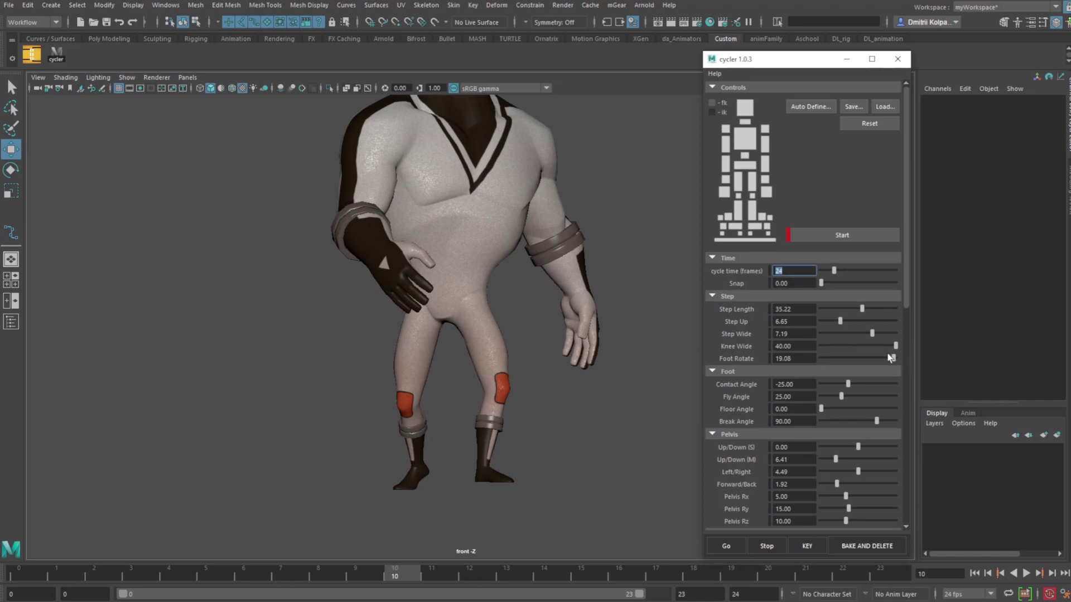
drag(814, 371, 904, 371)
click(1026, 573)
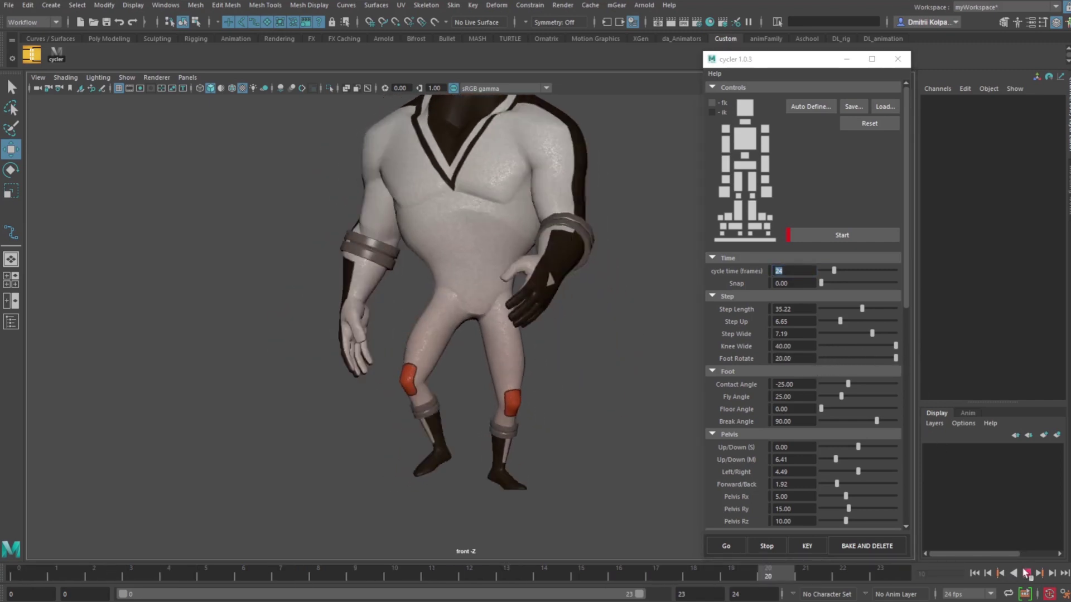
click(1026, 573)
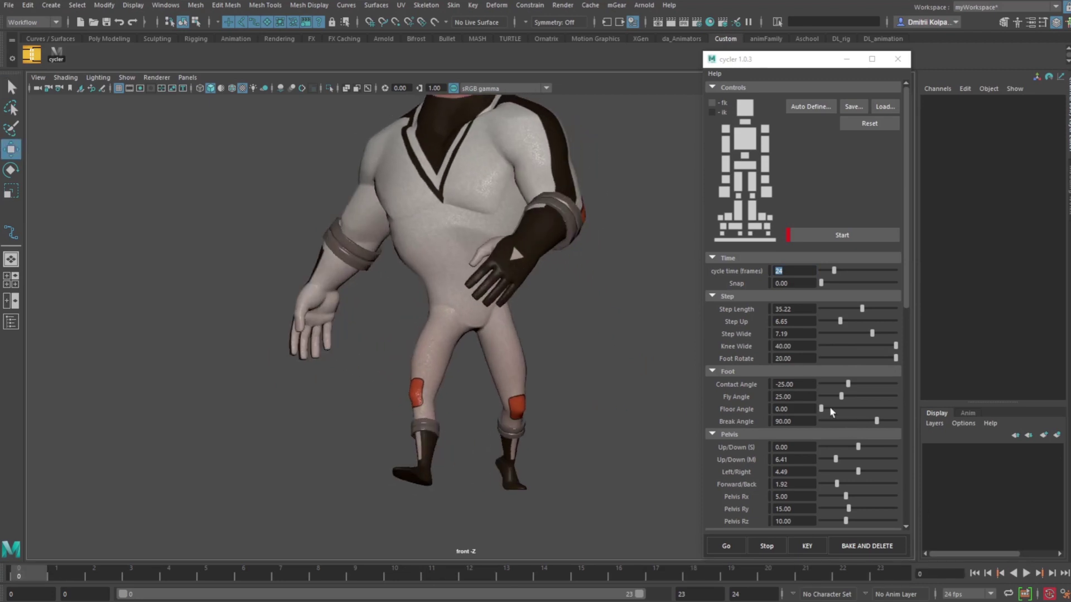
click(734, 295)
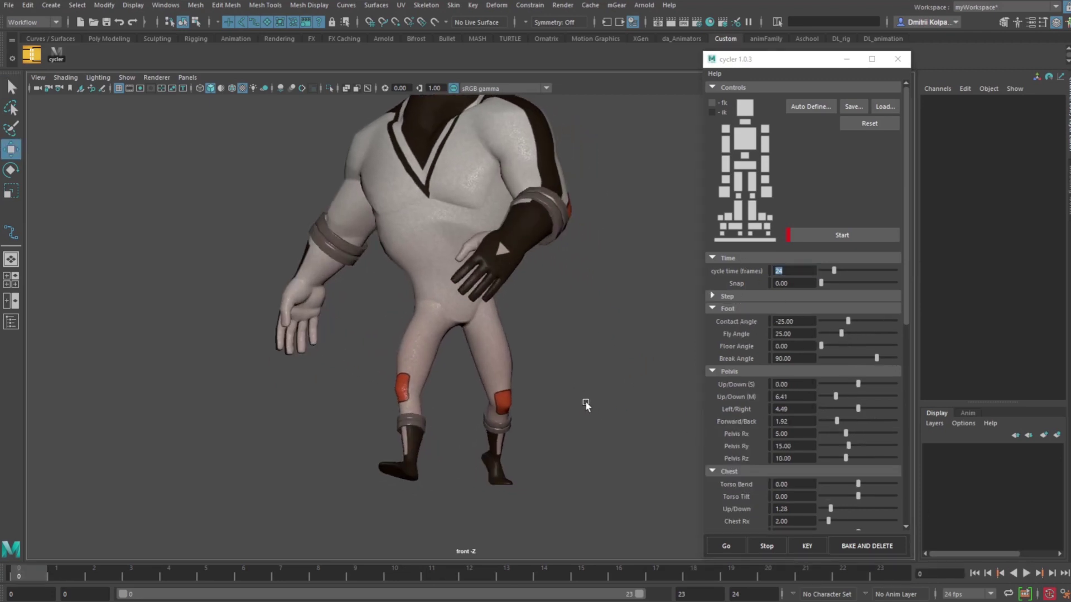
Try a foot Contact Angle of -30.92 and a pelvis Up/Down (S) of -0.15 in the side view
key(space)
key(space)
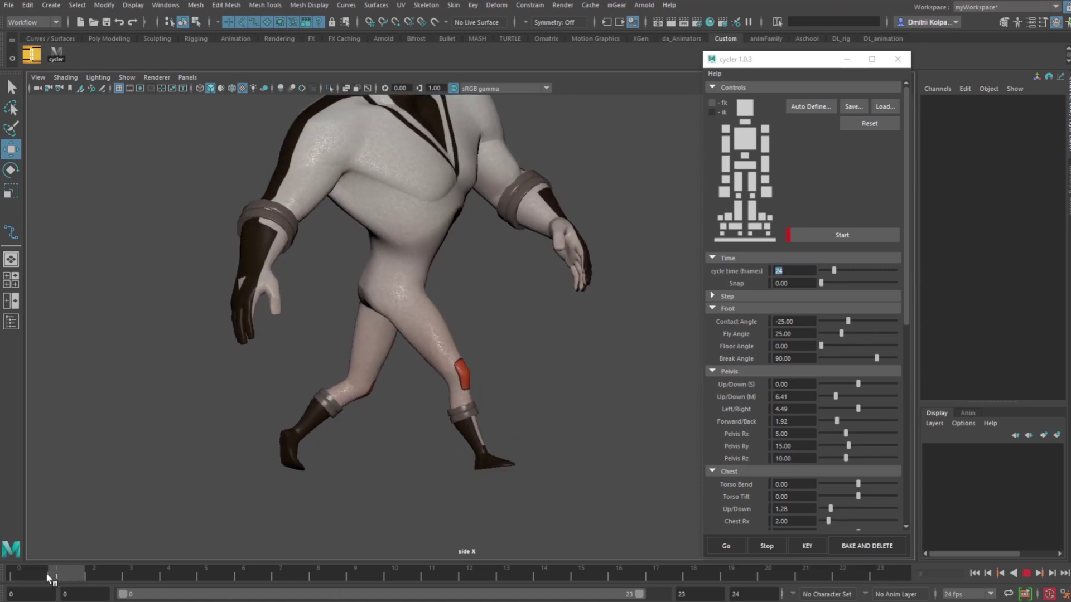
drag(858, 384, 857, 390)
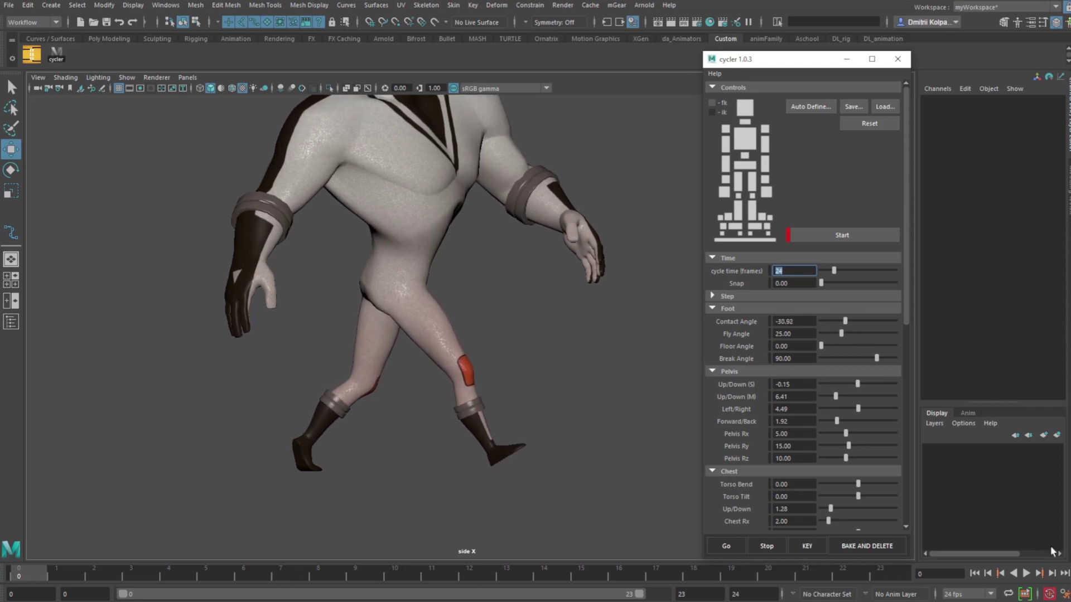
click(1026, 573)
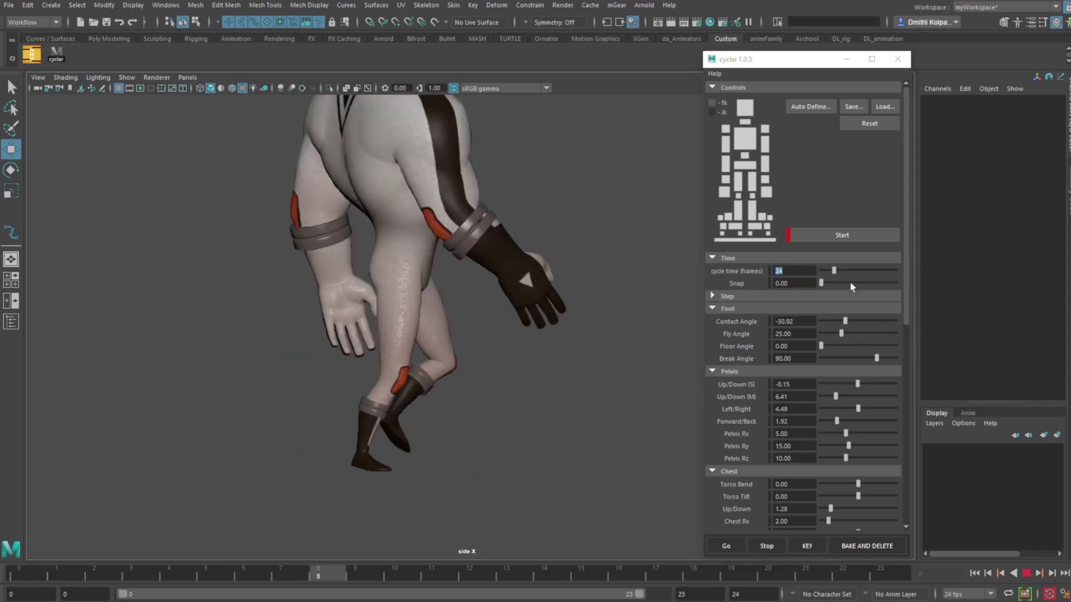
Slow the walk to a cycle time of 49 frames and set Foot Rotate to 0
drag(833, 271, 862, 272)
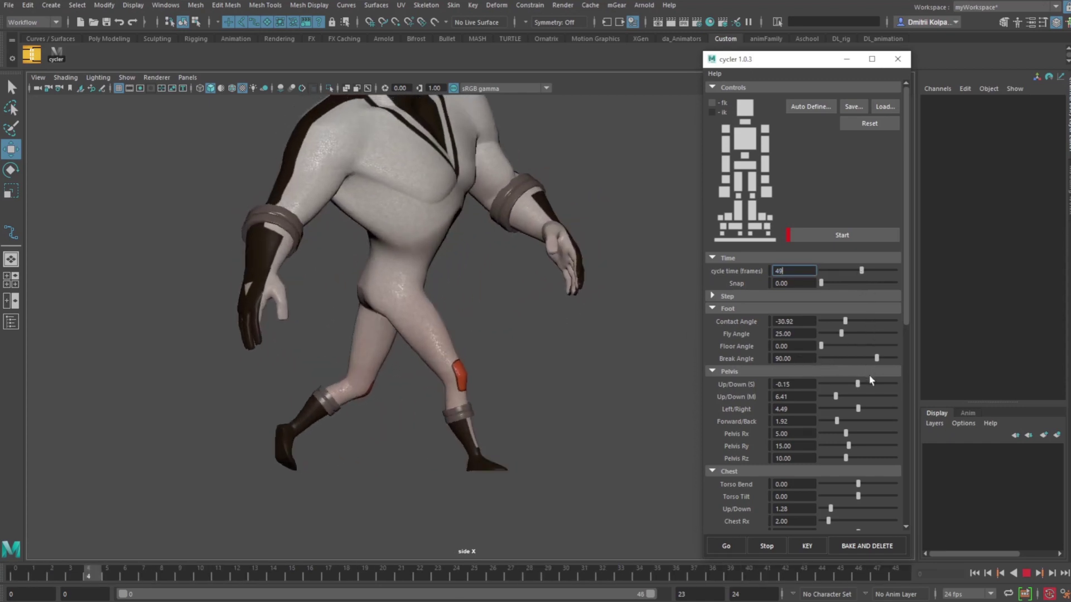
click(755, 295)
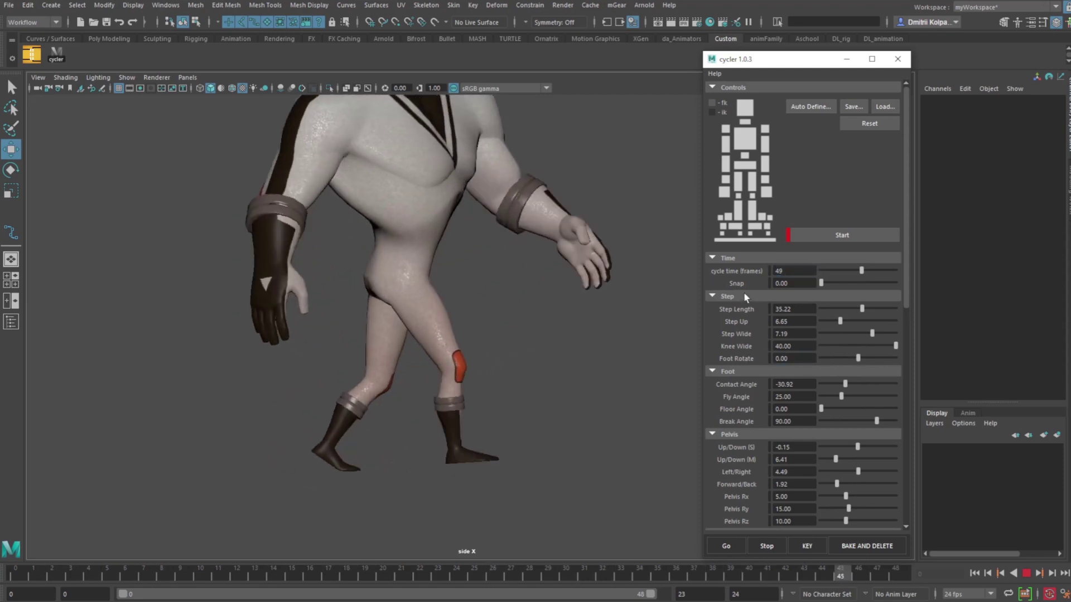
click(744, 294)
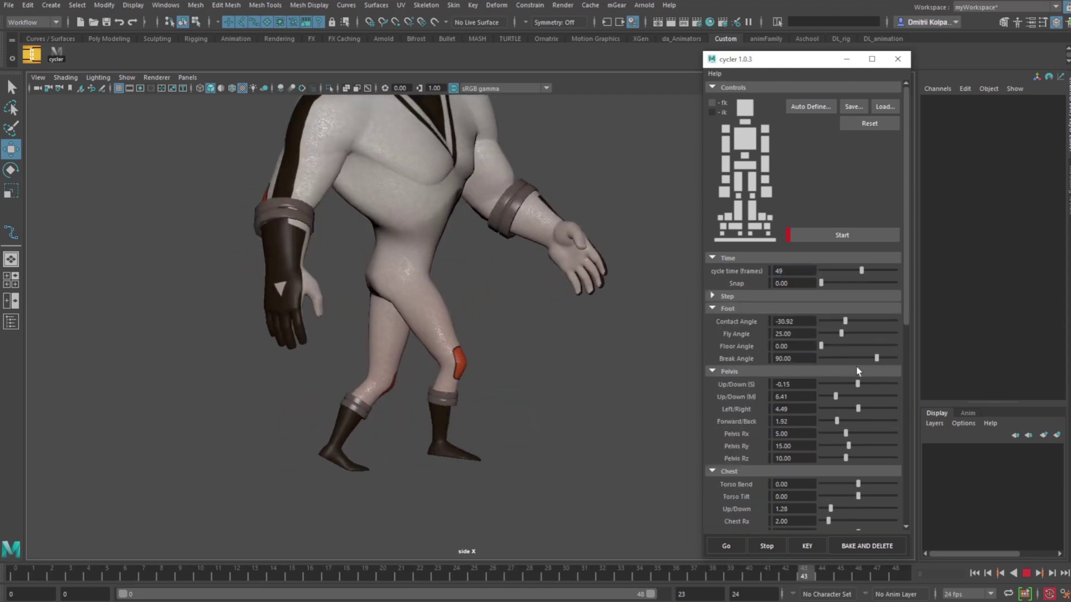
Set the cycle time to 27 frames and review the walk with a Contact Angle of 22.67 and Up/Down (S) of -1.32
drag(858, 383, 876, 384)
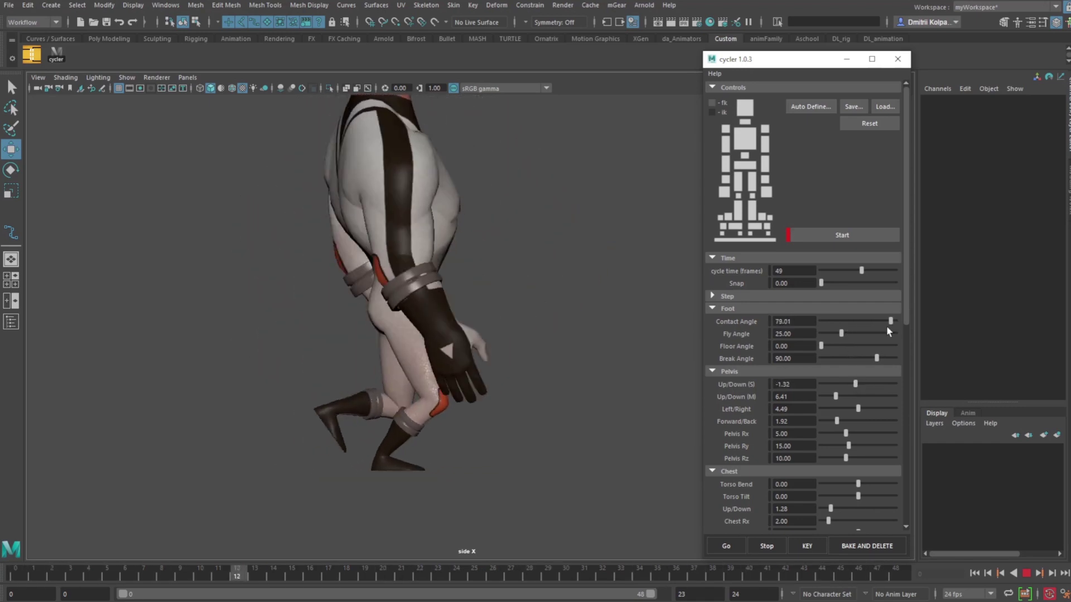
drag(887, 328, 868, 326)
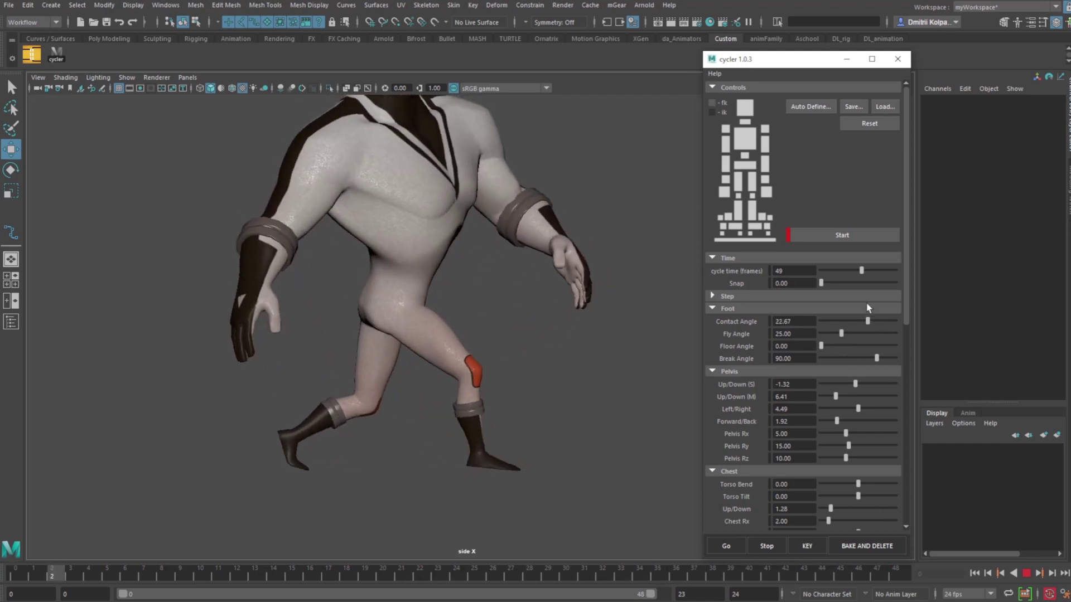
drag(861, 271, 837, 273)
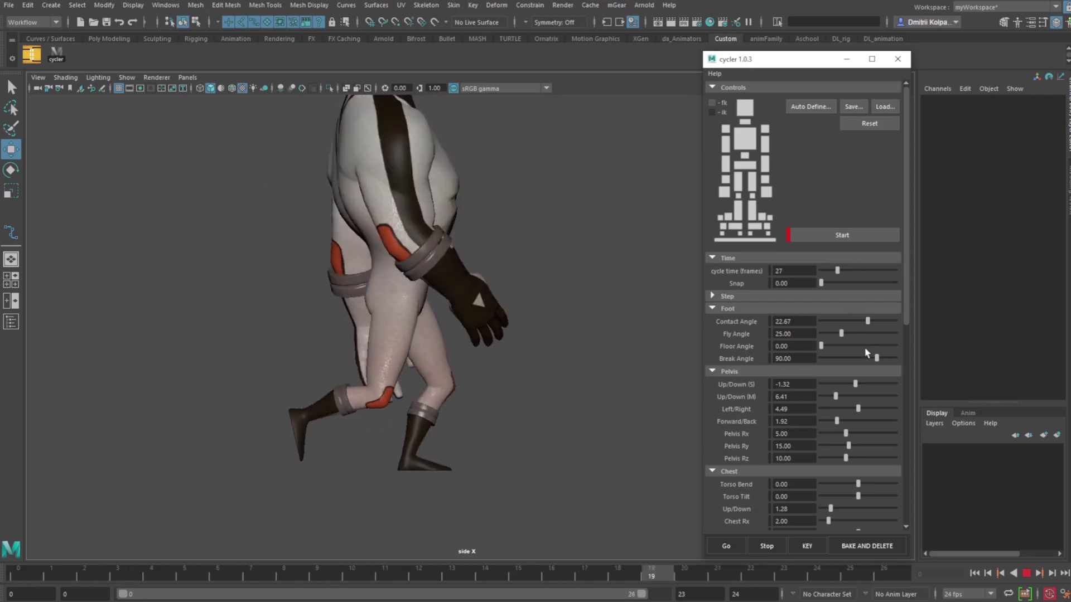
click(1026, 572)
drag(42, 573, 480, 575)
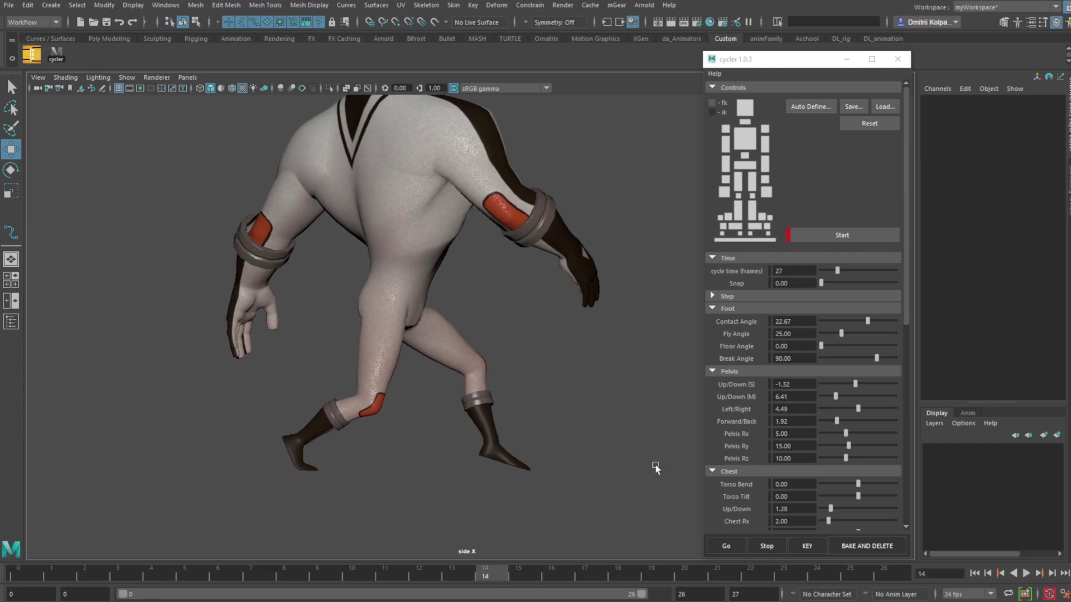
Set the foot Contact Angle to 3.44, Break Angle to 58.63 and Fly Angle to 33.66 while scrubbing the timeline
drag(864, 323, 863, 325)
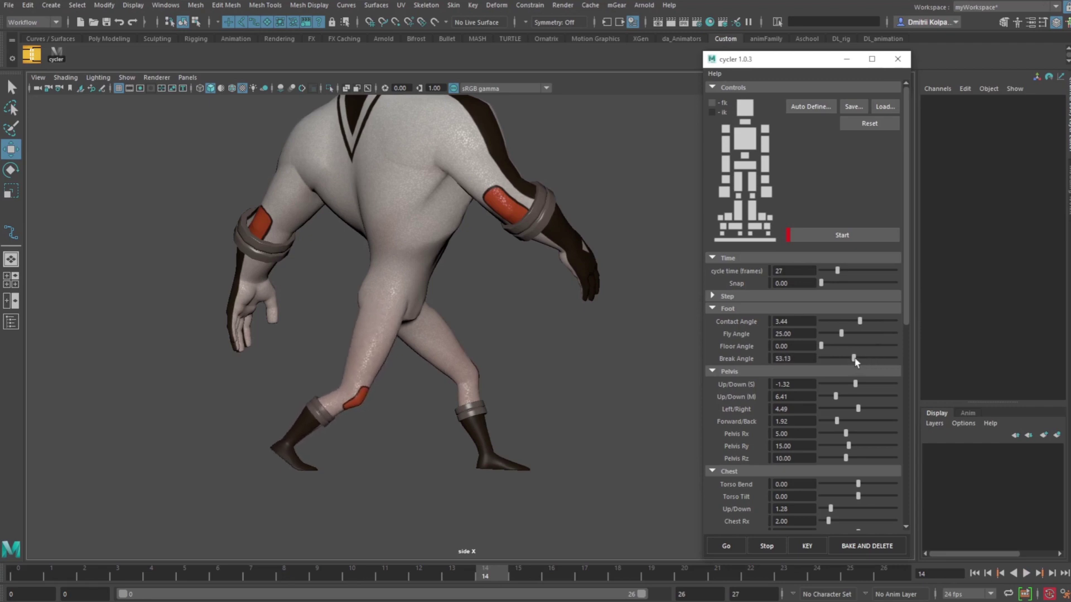
drag(512, 569, 294, 581)
drag(842, 333, 859, 334)
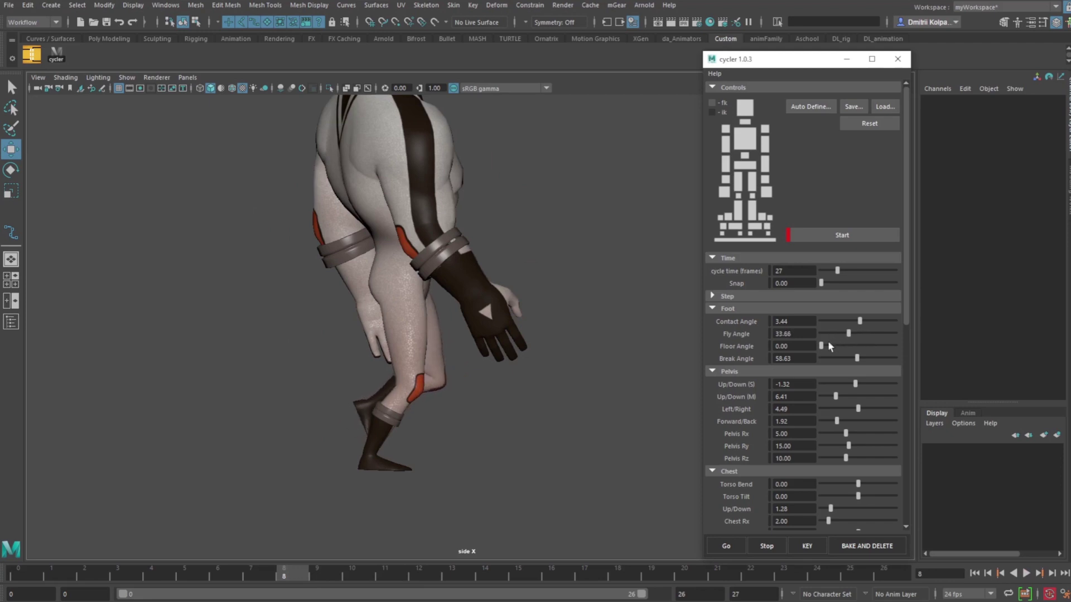
Try a Floor Angle of 34.35, settle it at 15.80 during playback, and collapse the Foot section
drag(828, 346, 850, 349)
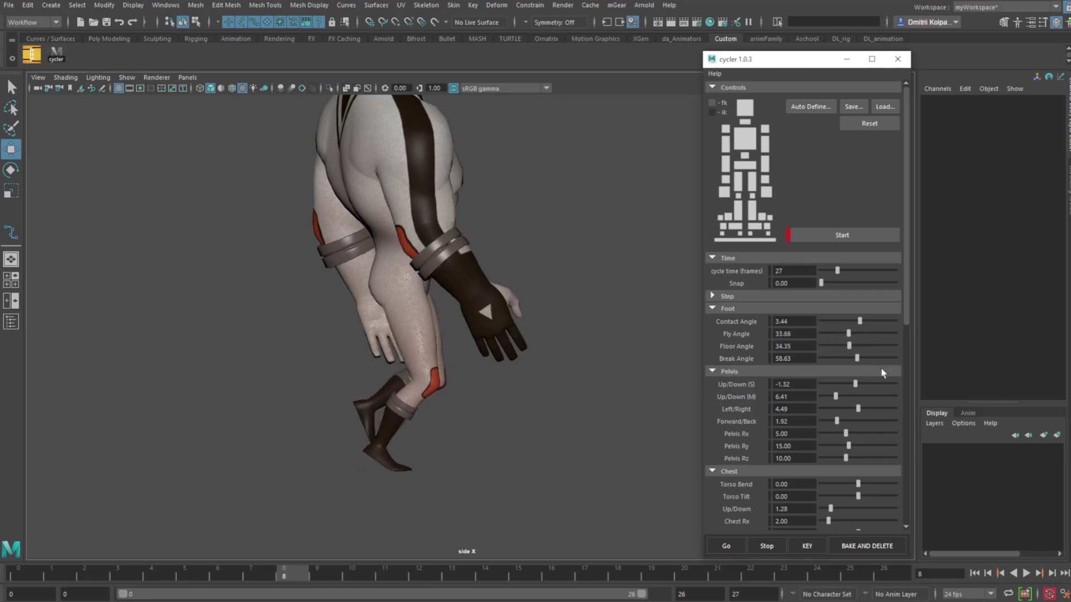
click(1027, 574)
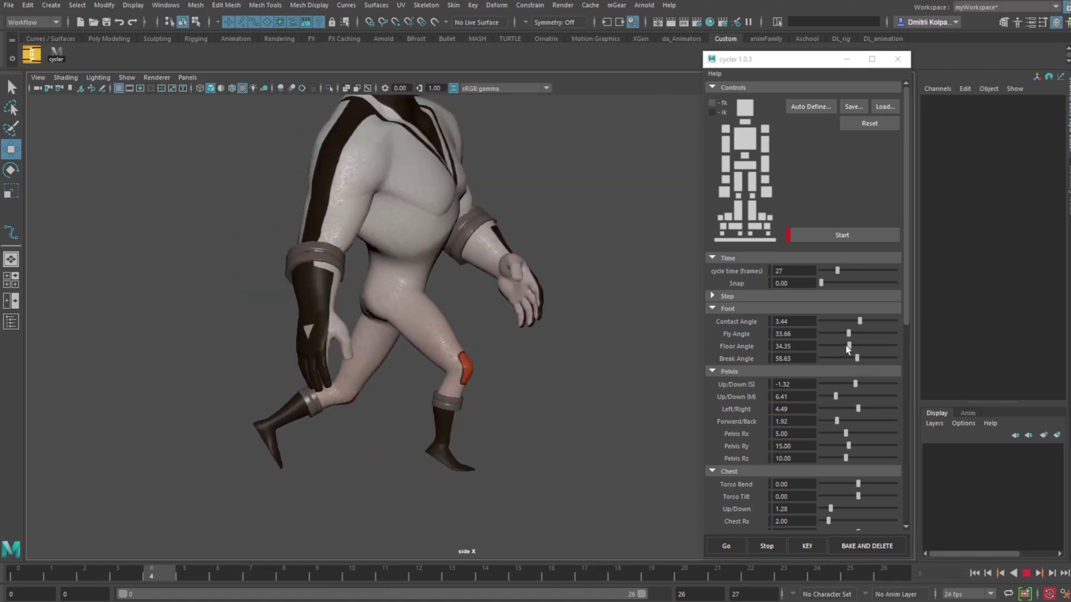
drag(848, 345, 833, 347)
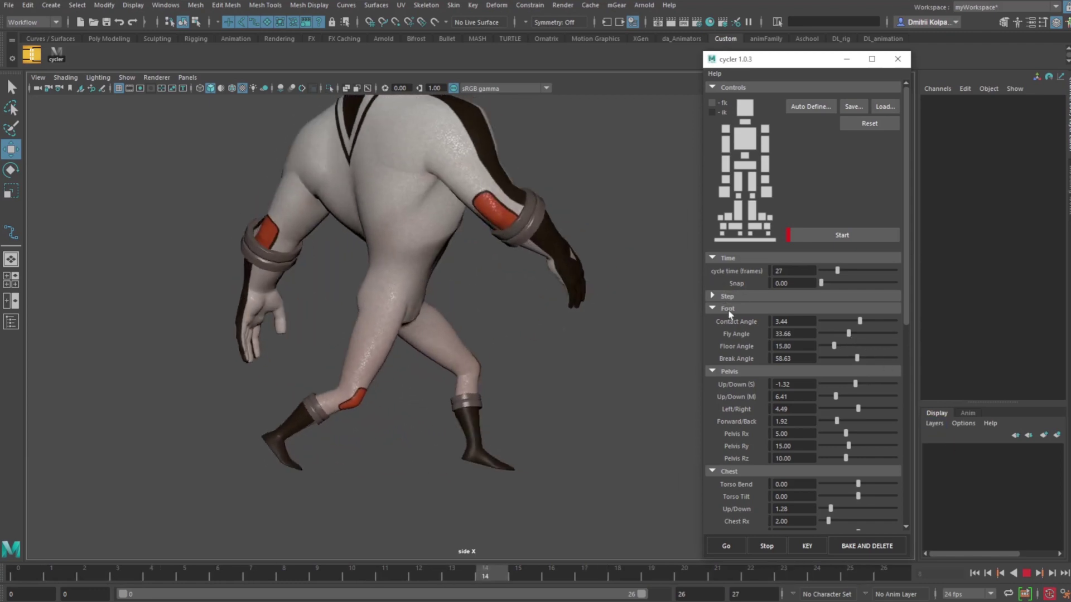
click(727, 309)
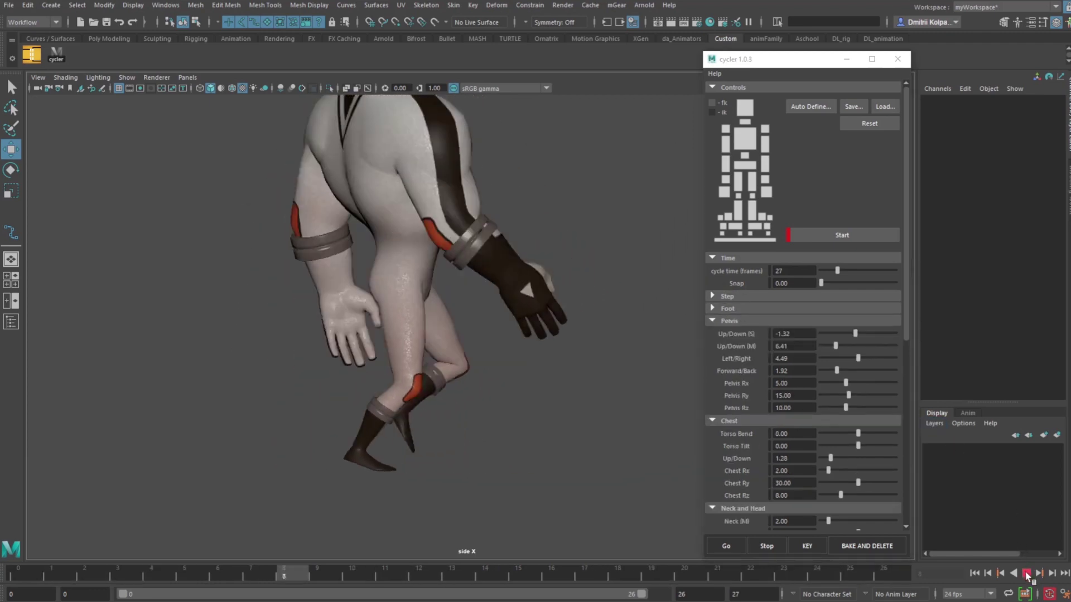
Set the pelvis Up/Down (S) to -6.60 and Up/Down (M) to 17.61 while playing the walk
click(1026, 574)
click(1025, 574)
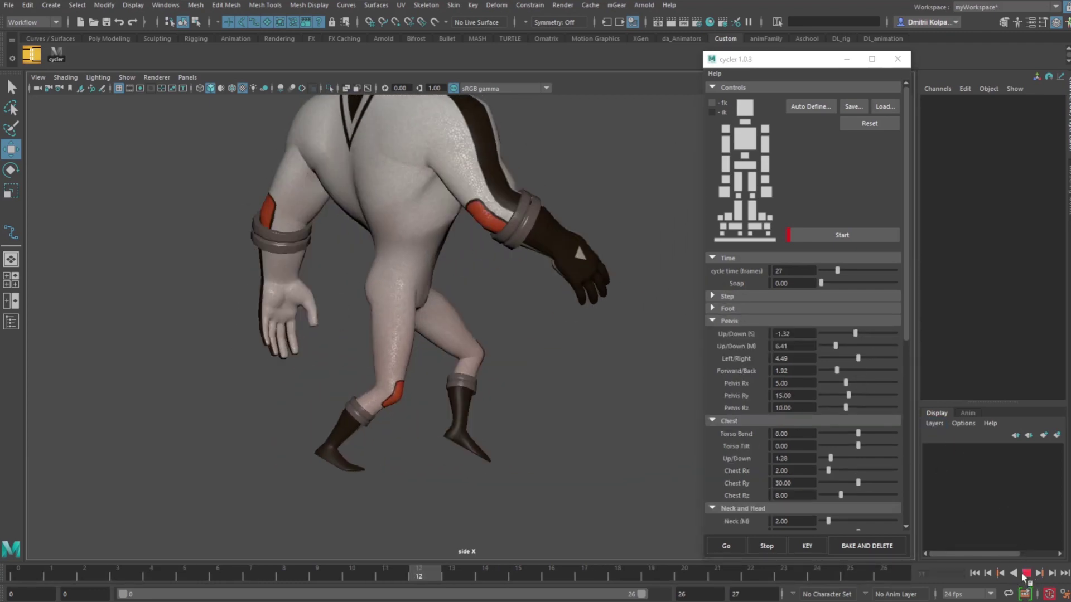
drag(854, 333, 820, 347)
drag(821, 343, 872, 349)
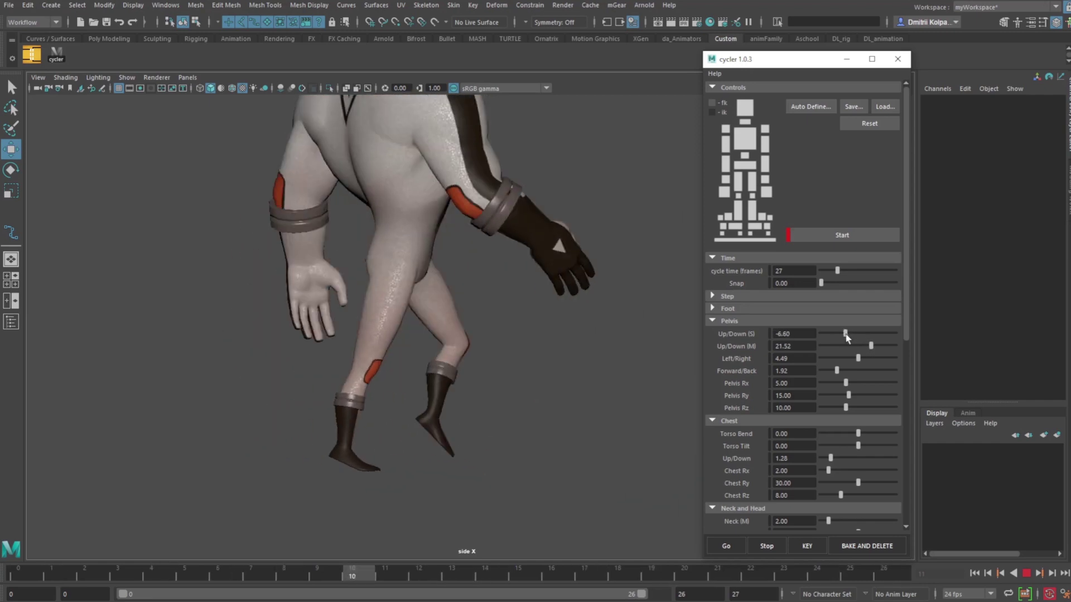
drag(859, 333, 846, 336)
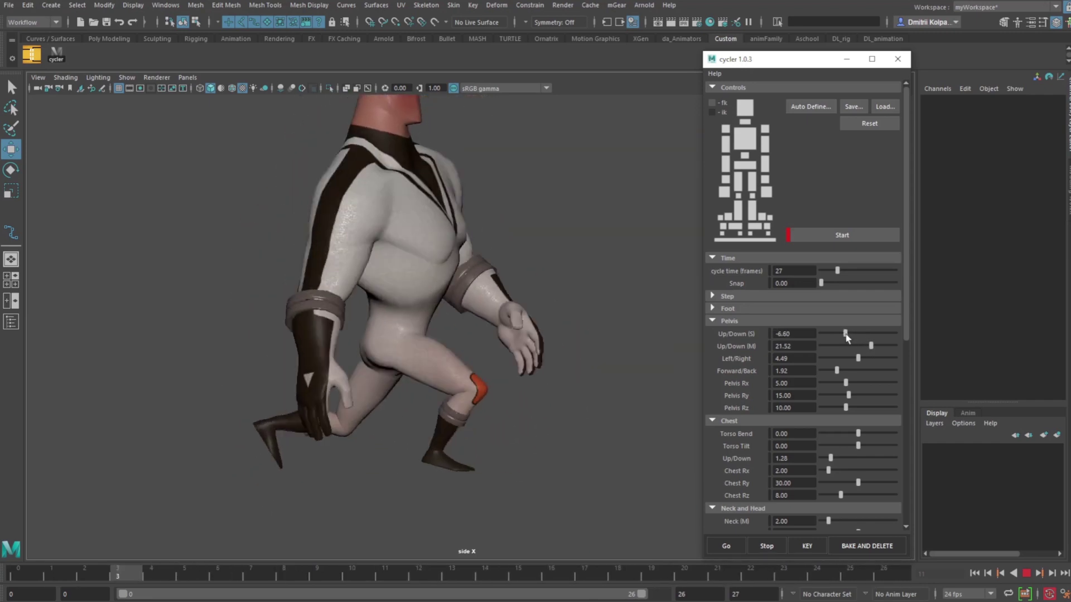
drag(871, 346, 862, 349)
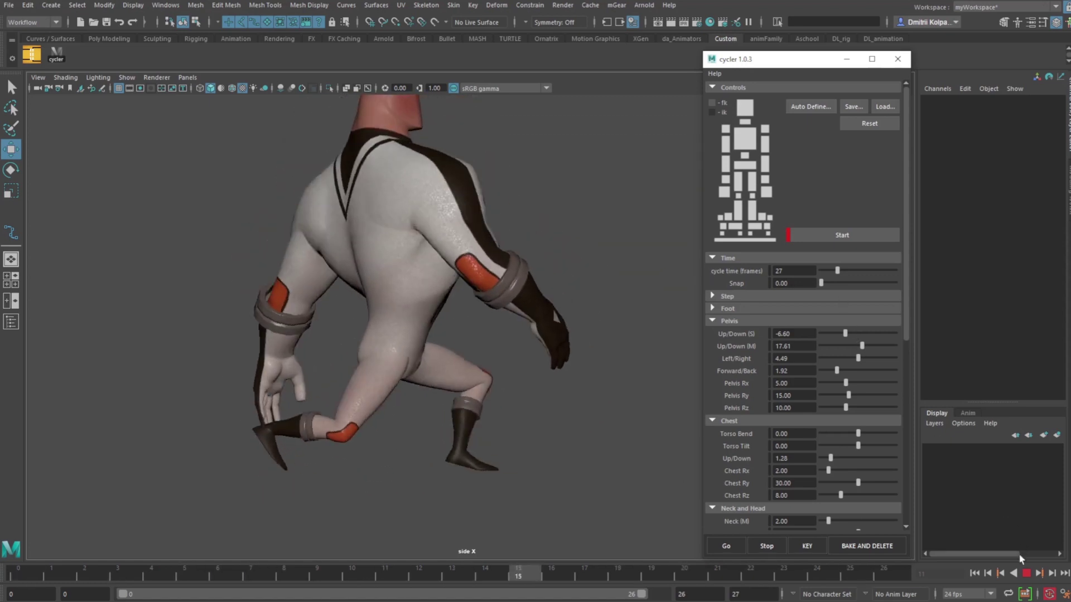
click(1026, 573)
Extend the playback range to frame 27 and compare the poses at the start and end of the cycle
drag(640, 594, 723, 596)
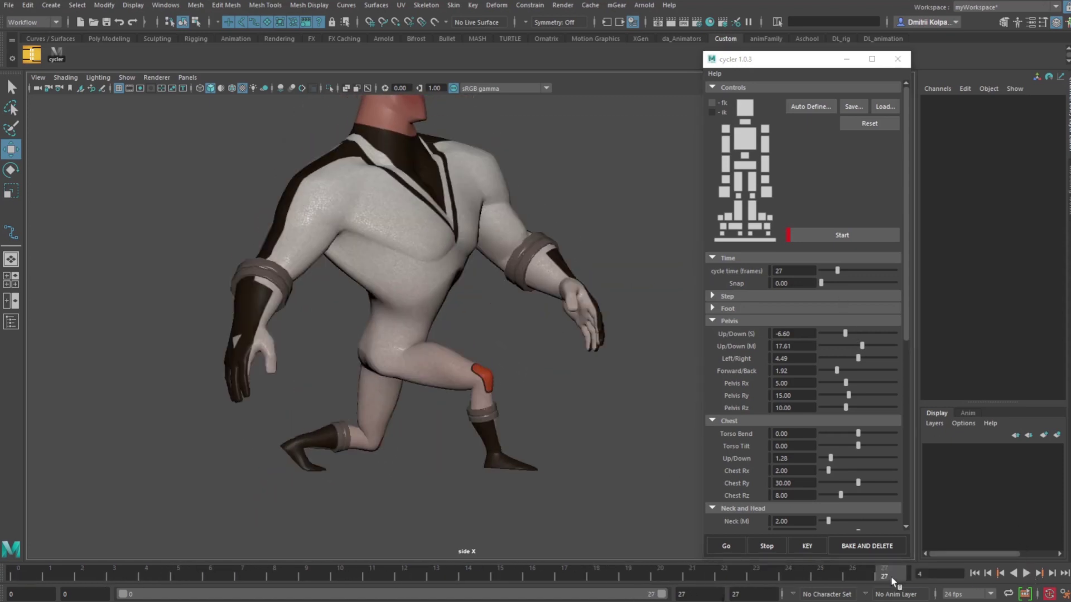
click(19, 579)
drag(879, 576, 860, 575)
click(22, 579)
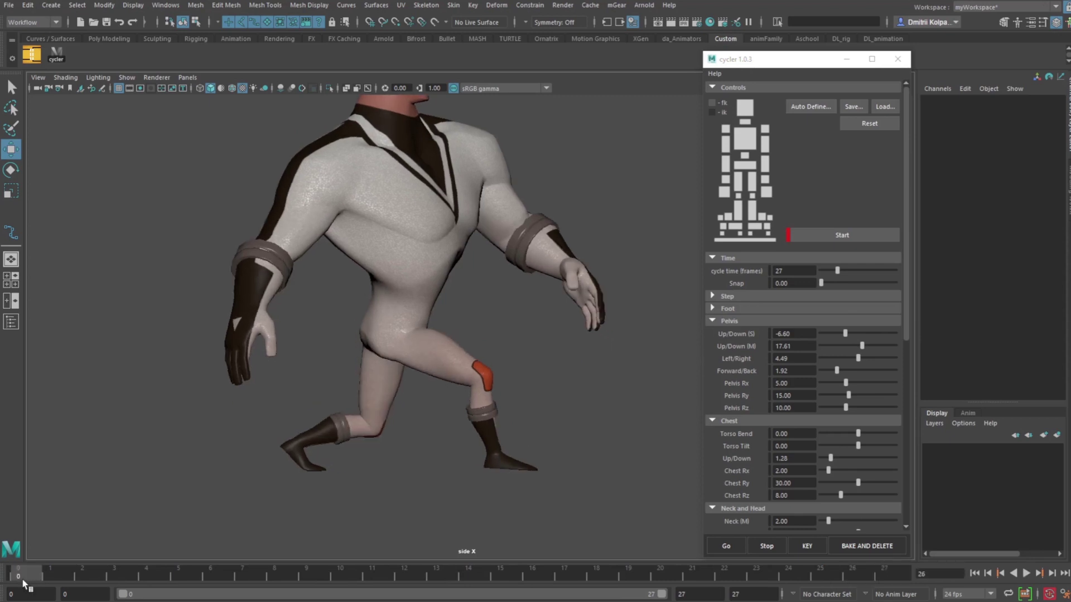
click(866, 567)
Set the cycle time to 26 frames and play the walk
click(795, 271)
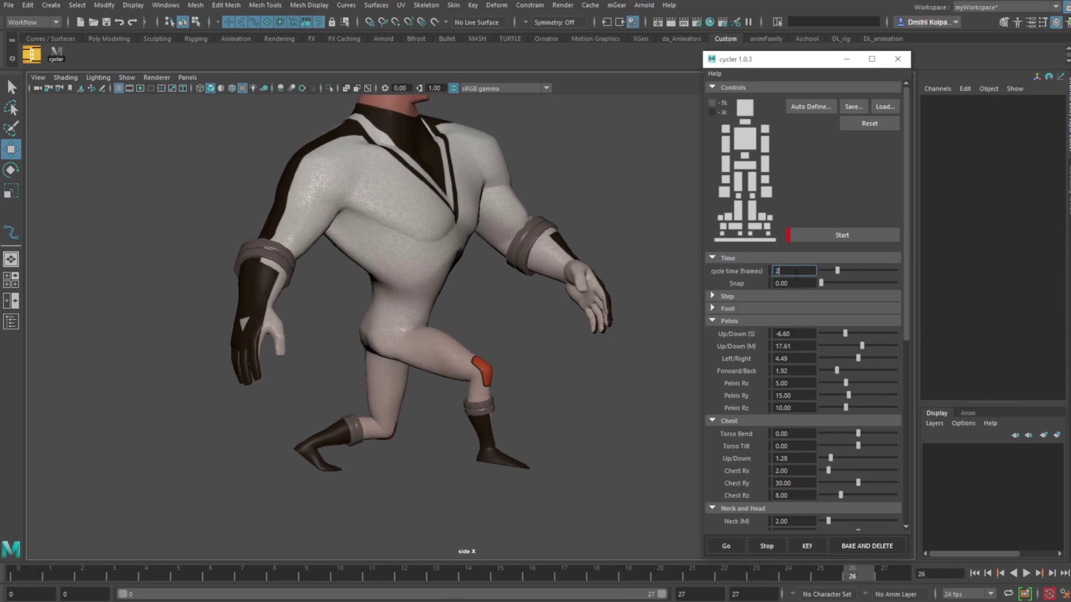
text(6)
key(Return)
click(1026, 574)
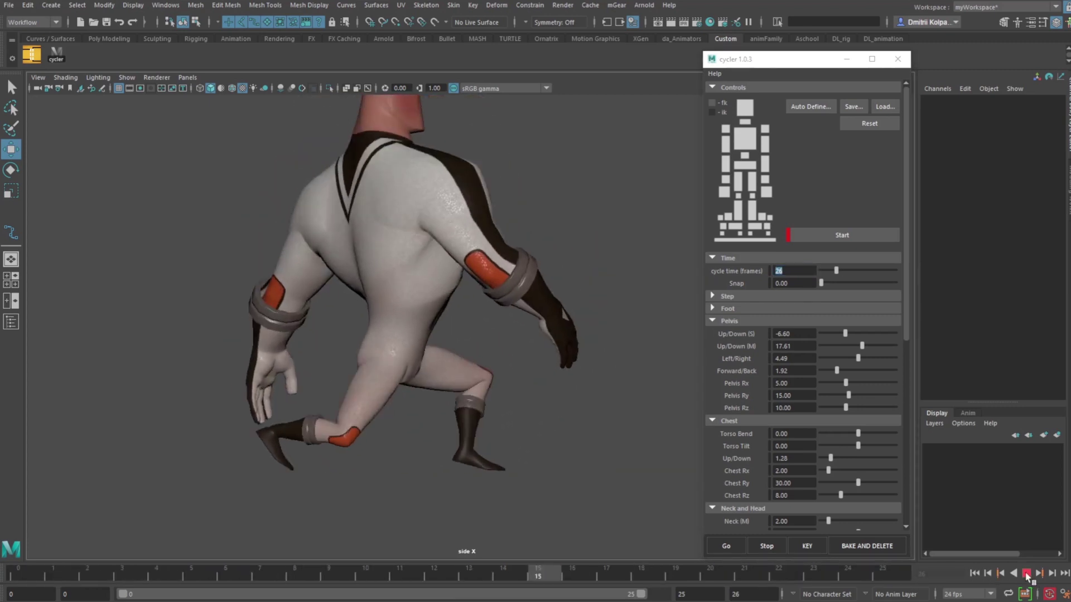
Set the pelvis Left/Right to 3.70, check it from the front, and reset the Cycler setup
click(1026, 573)
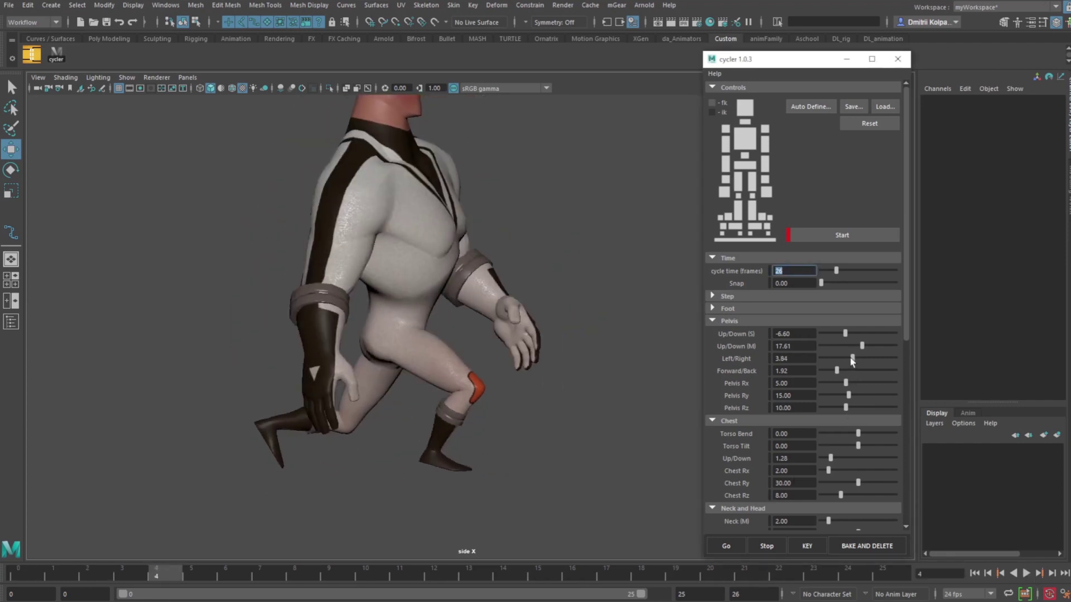
key(space)
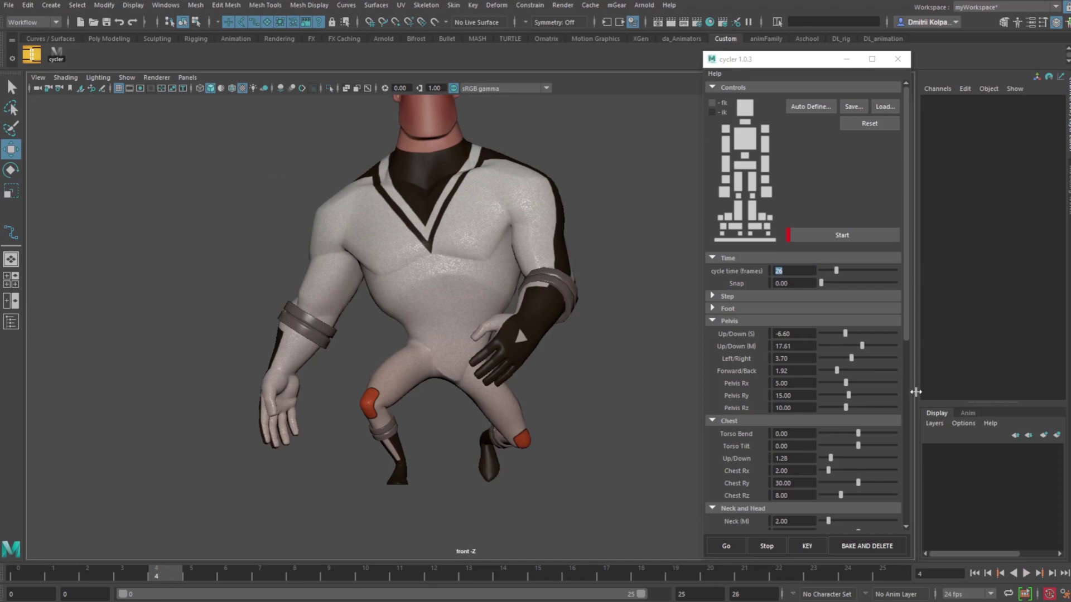
click(872, 126)
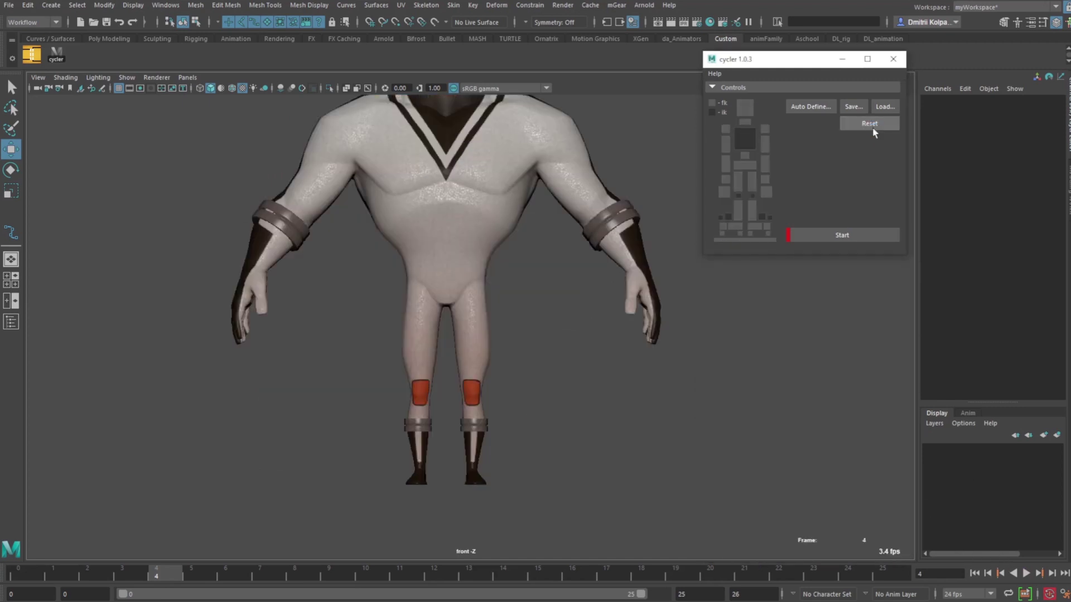
Auto-define the rig controls in Cycler, generate the walk cycle, collapse the Step and Foot attributes, and play the walk
click(824, 111)
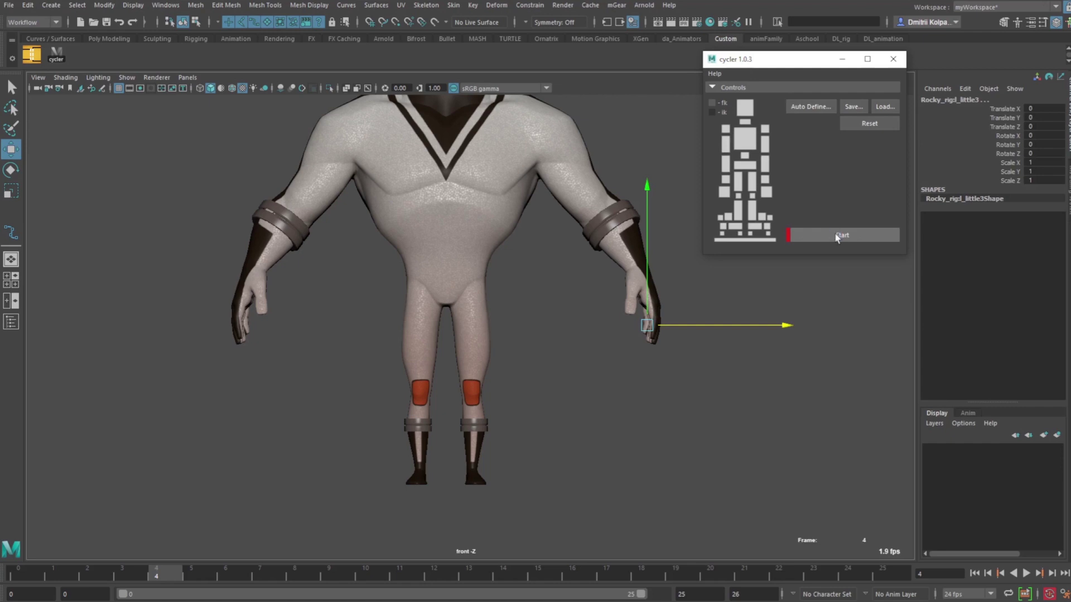
click(839, 235)
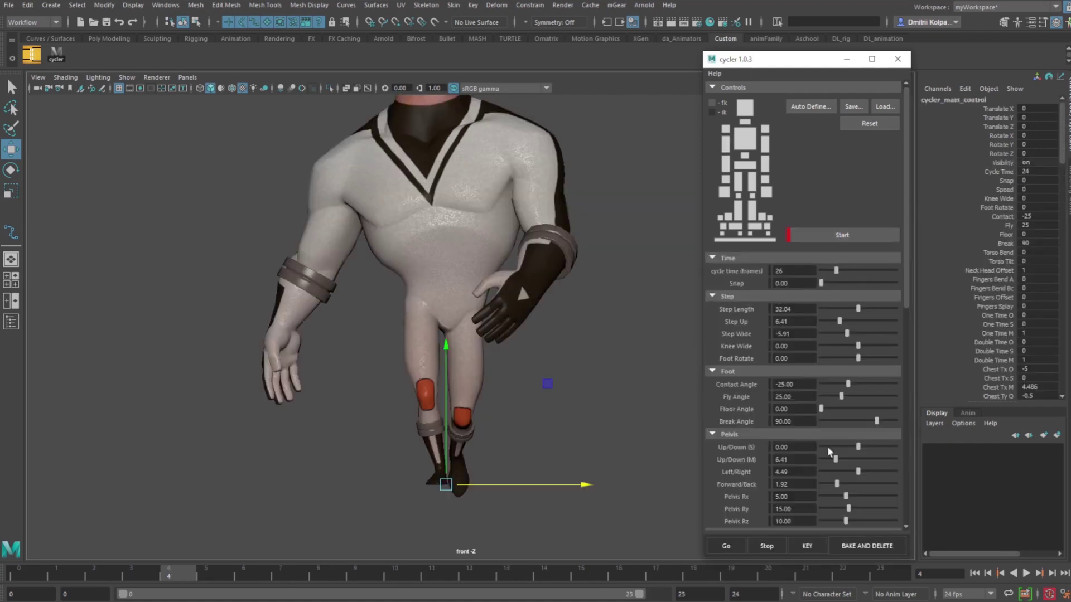
click(755, 297)
click(751, 307)
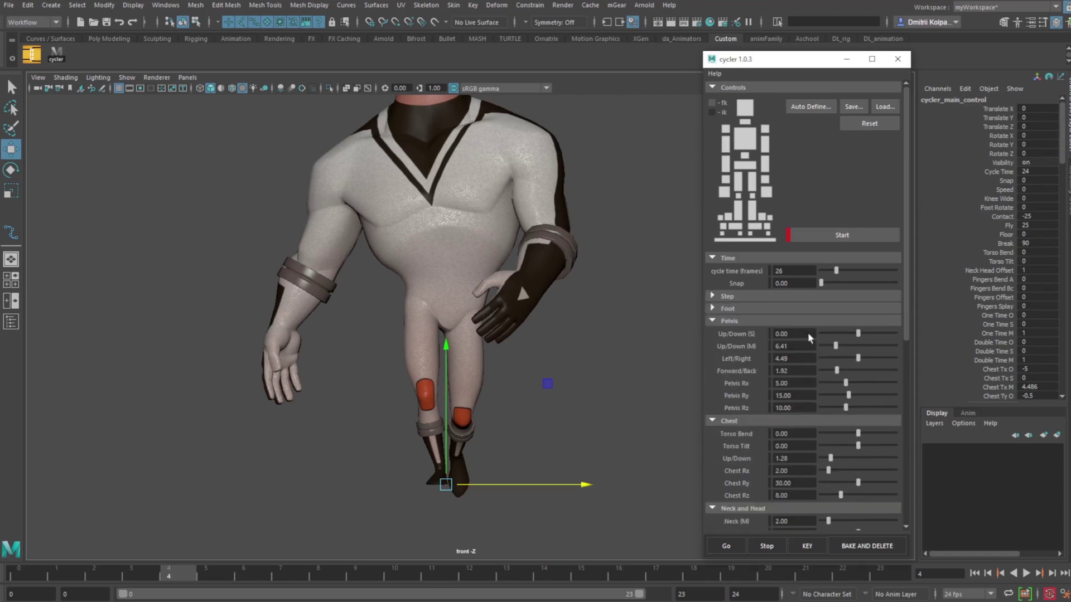
click(1028, 574)
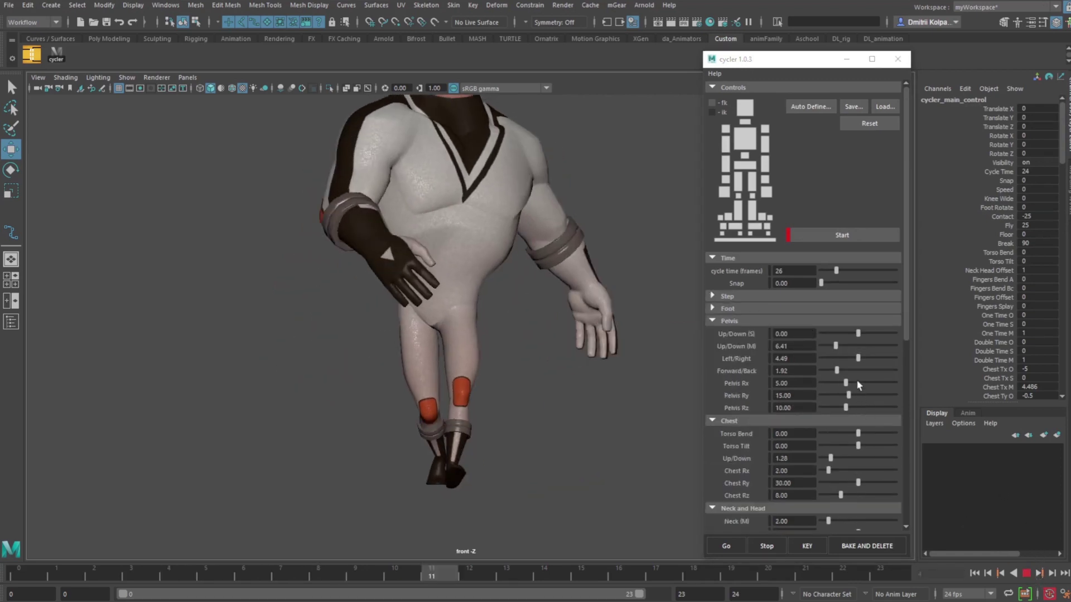
Raise the pelvis Forward/Back to 8.97, check it from the side, and lower it to 0.00
drag(837, 371, 911, 378)
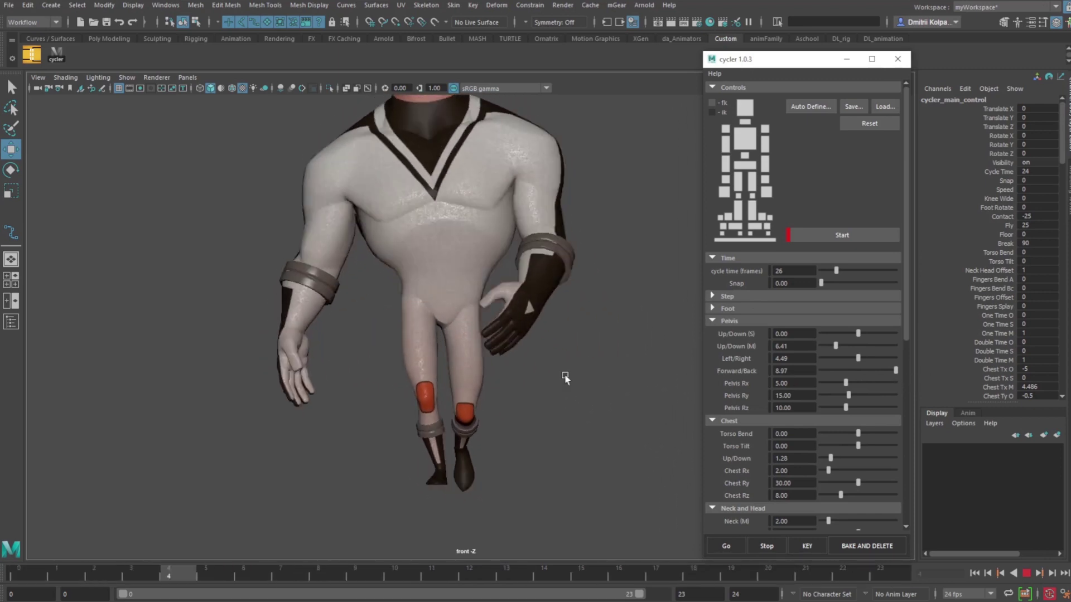
key(bracketleft)
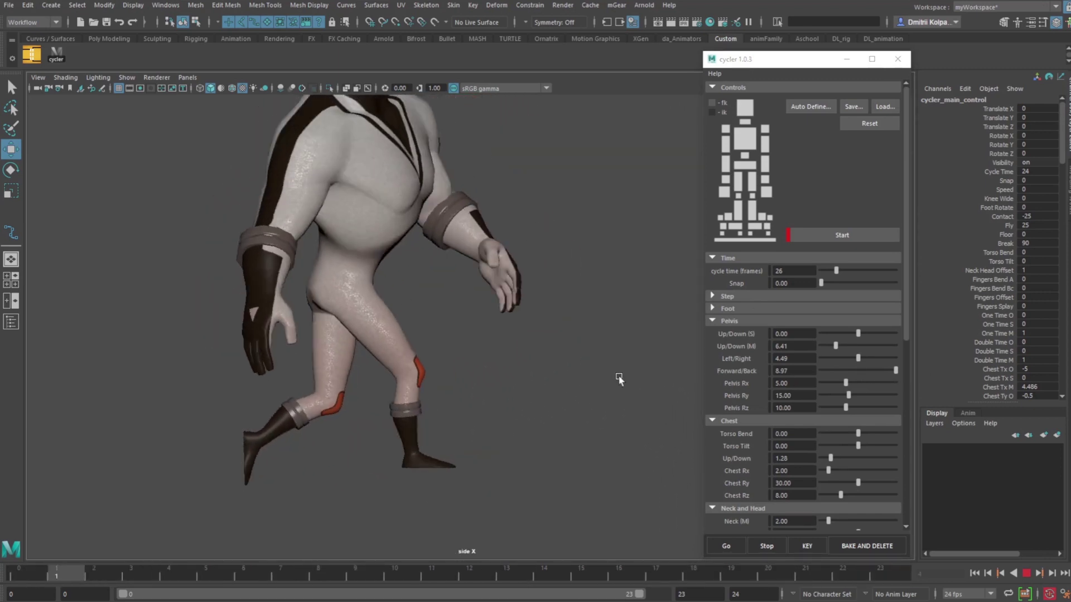
drag(895, 371, 794, 375)
key(space)
key(space)
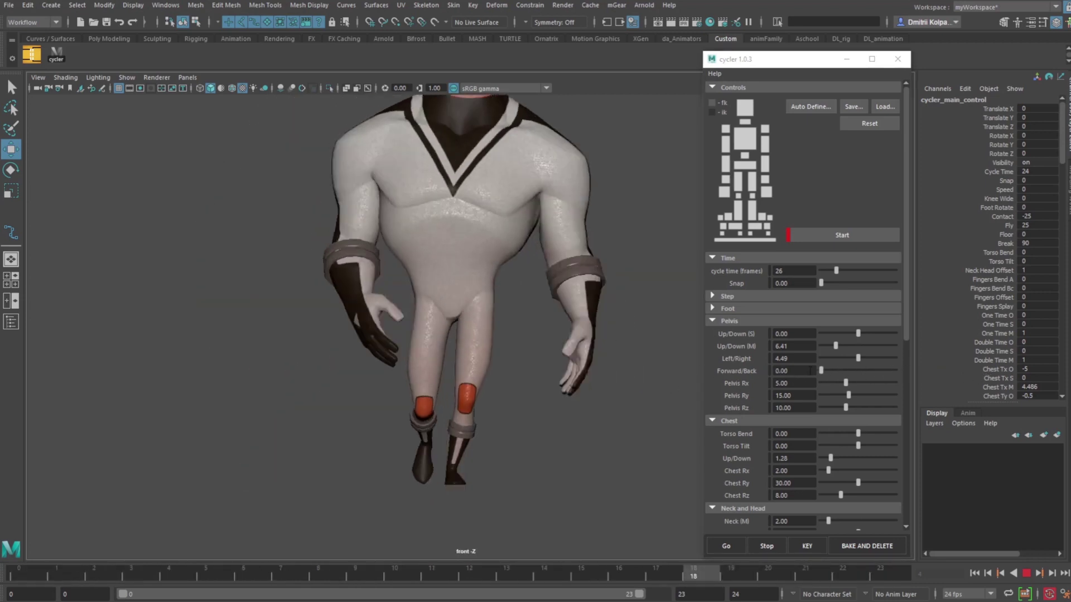
Set the pelvis Left/Right to 8.97, stop playback, and check the pose from the side with the rig controls shown
drag(858, 358, 934, 354)
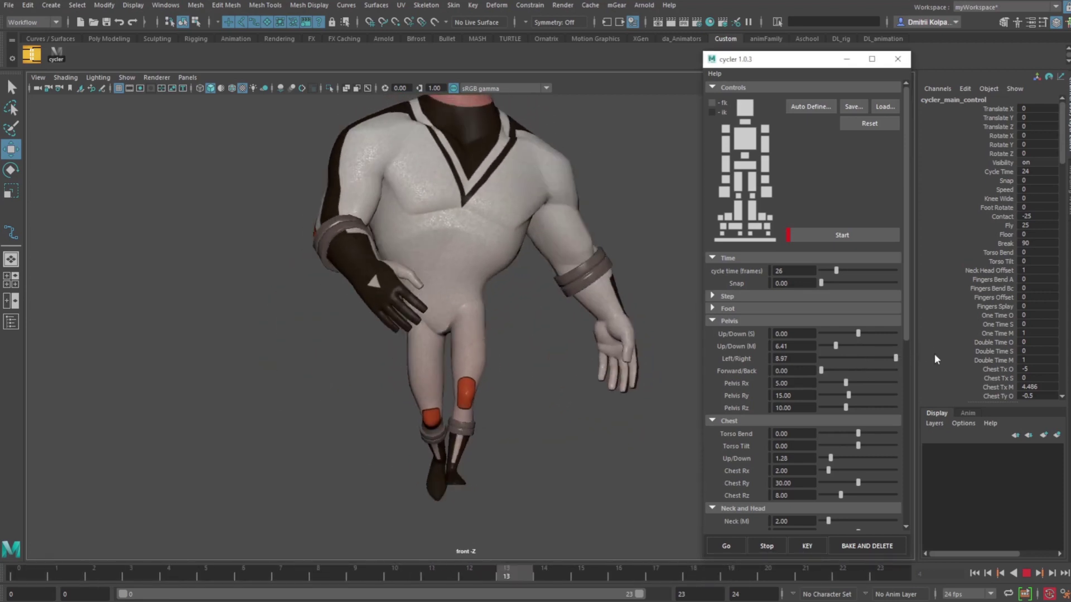
click(1026, 574)
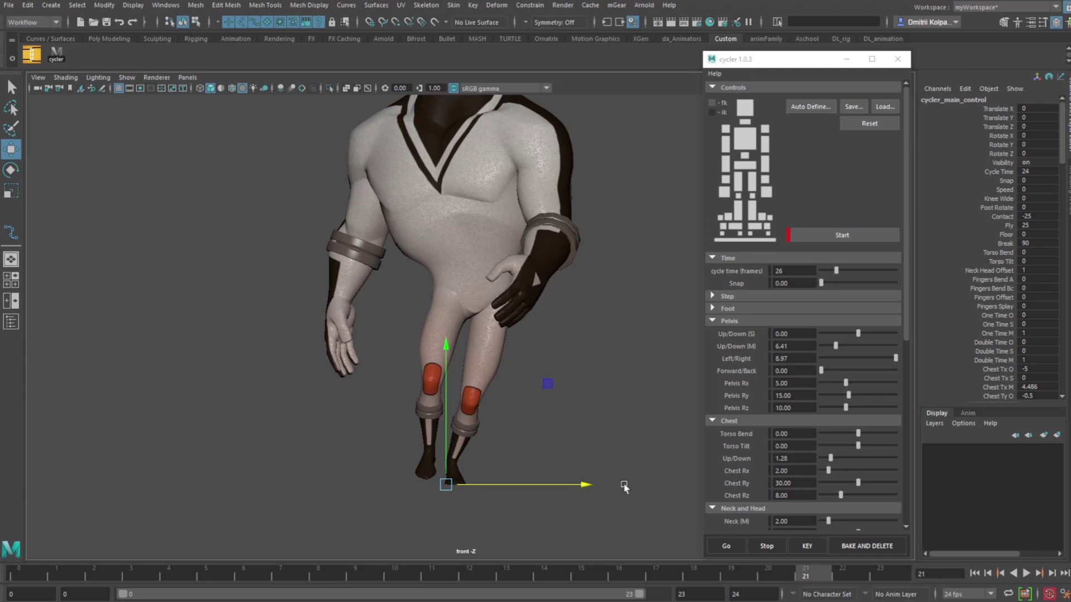
drag(484, 575, 592, 575)
key(space)
key(space)
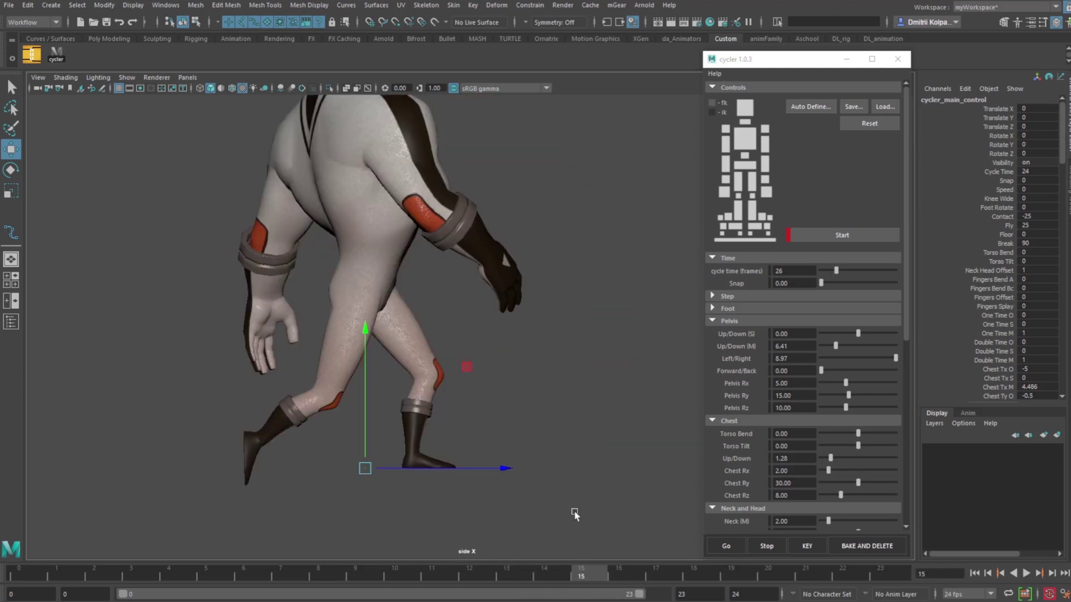
key(alt+1)
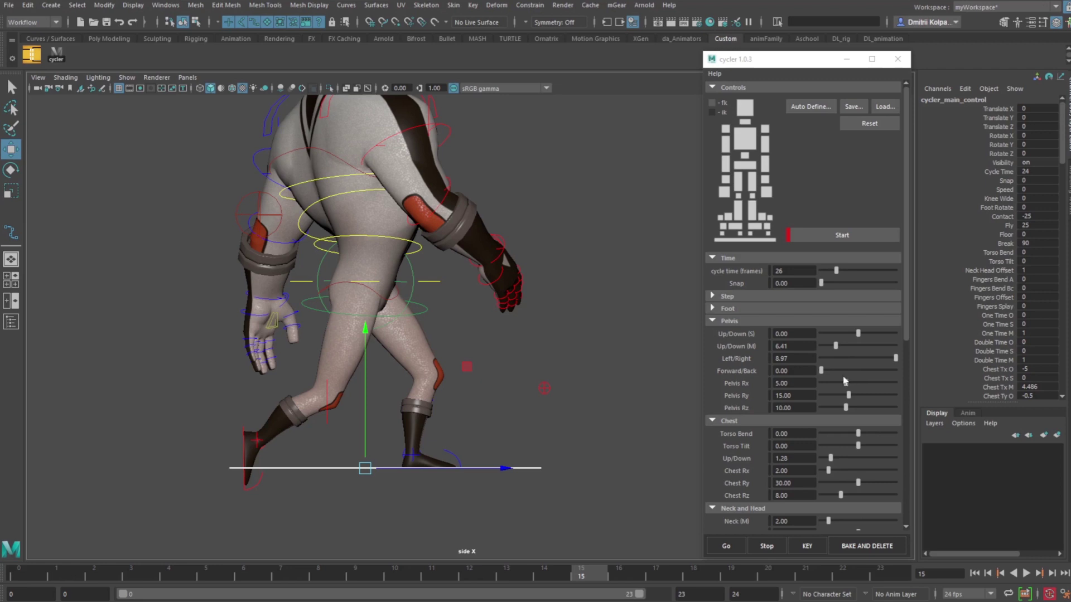
Reset the Cycler setup, auto-define the rig controls again, and regenerate the walk cycle
click(875, 128)
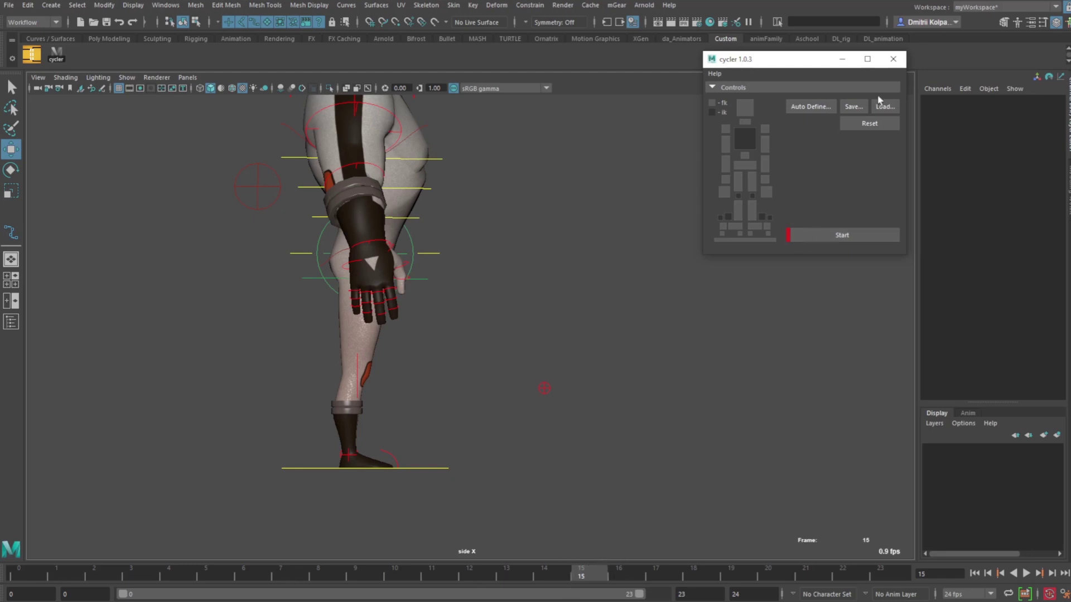
click(811, 108)
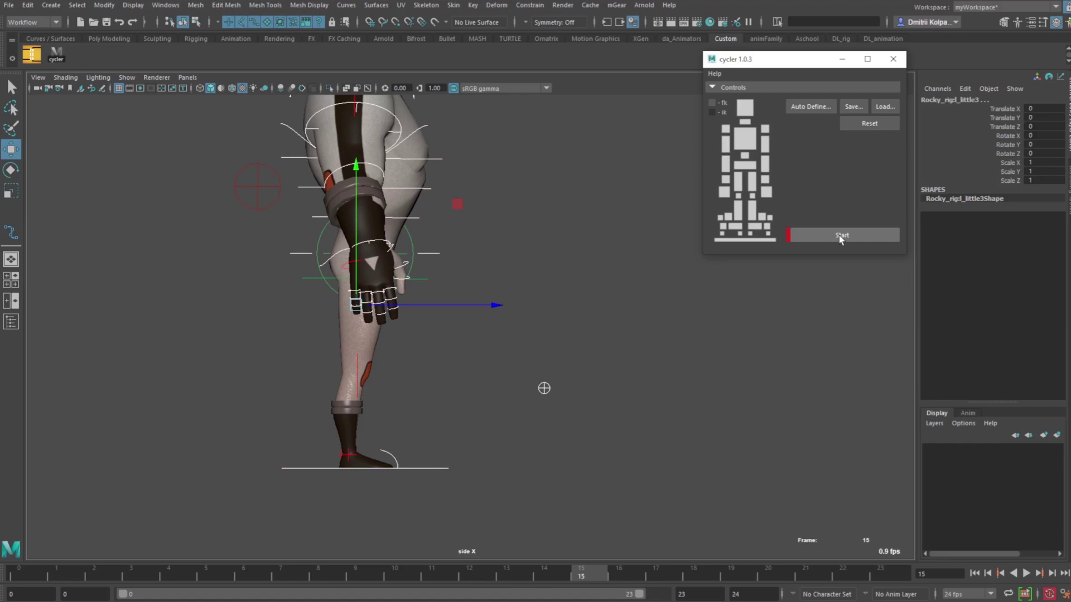
click(841, 236)
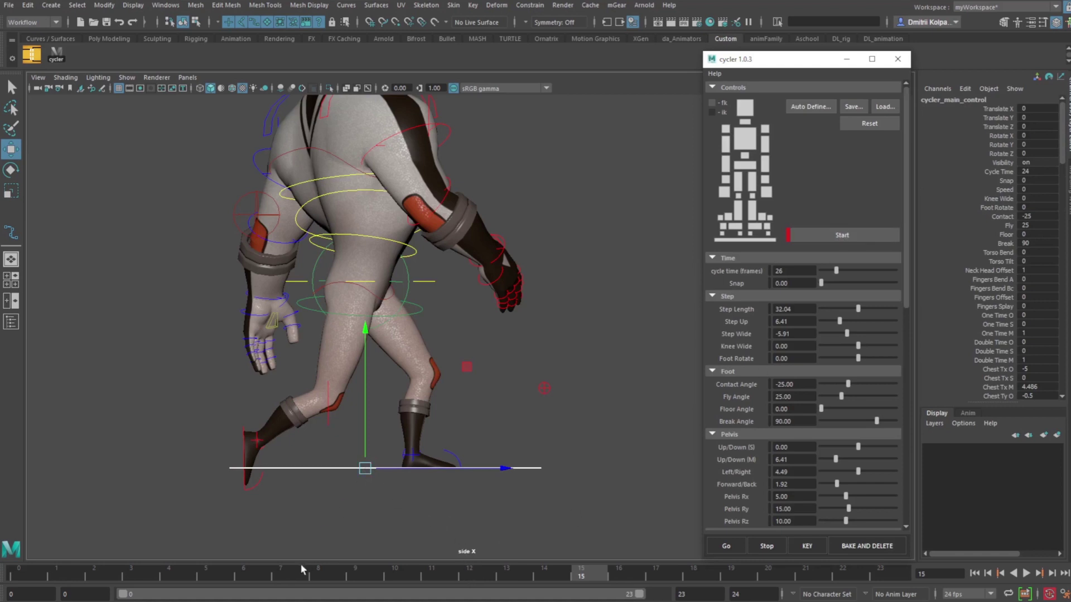
Examine the first frames of the walk from the front and side with the leg FK/IK controls selected, and hide the rig controls
click(29, 575)
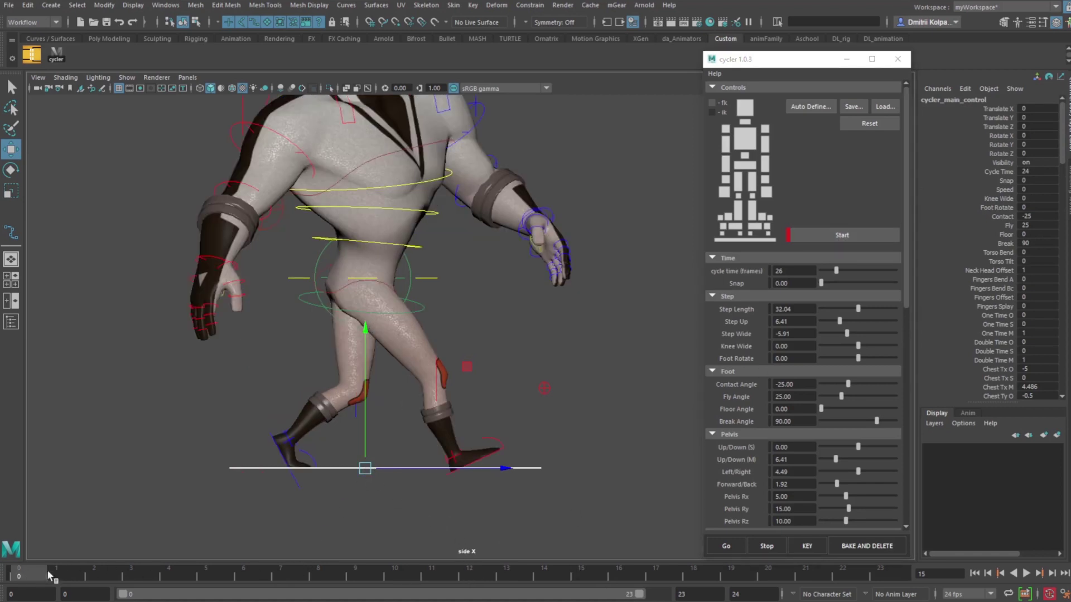
drag(49, 575, 113, 571)
key(space)
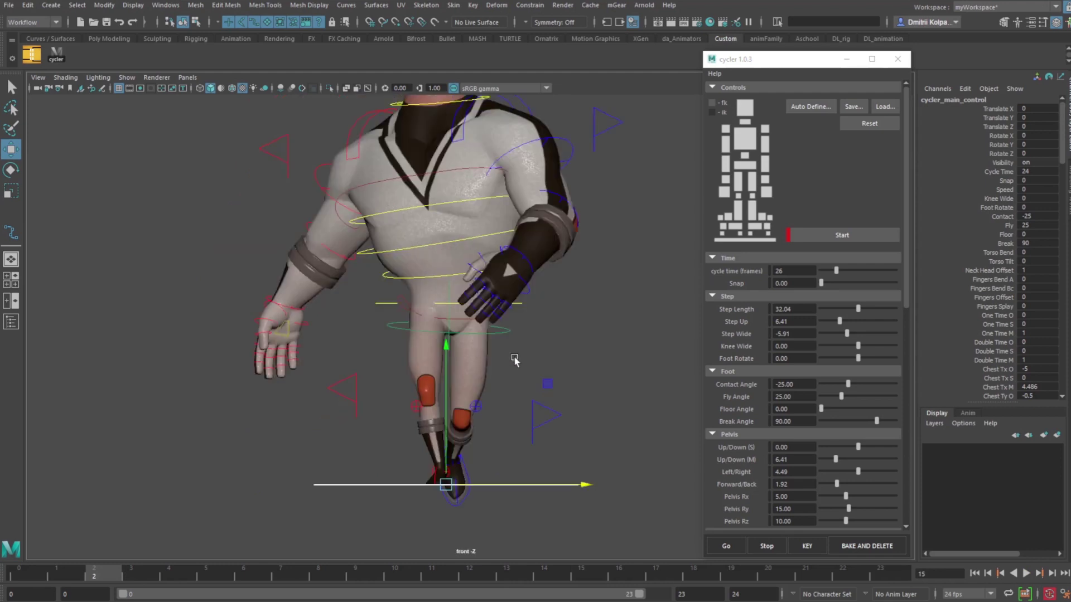
click(545, 416)
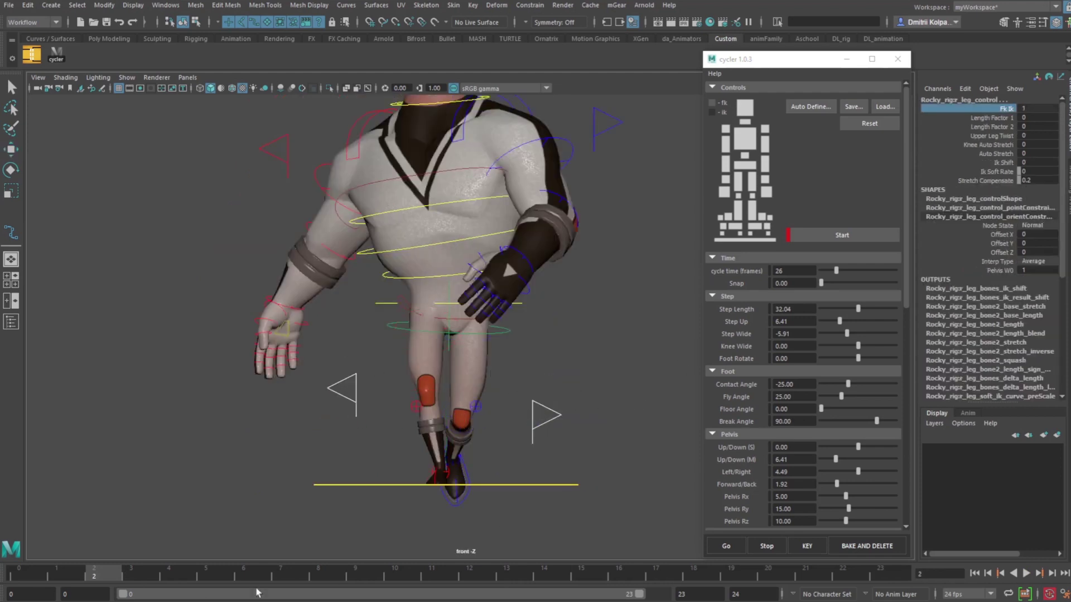
alt+shift+drag(344, 534, 436, 530)
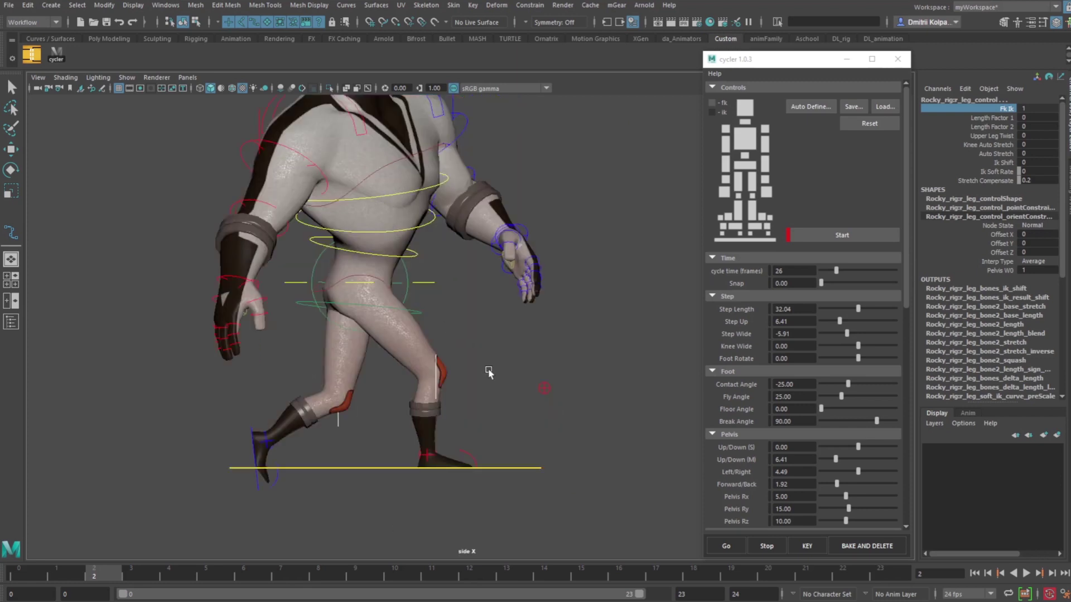
key(alt+1)
click(611, 426)
Play the walk and set the chest's Torso Bend to -0.42, Torso Tilt to 17.86 and Up/Down to 4.62
click(1027, 573)
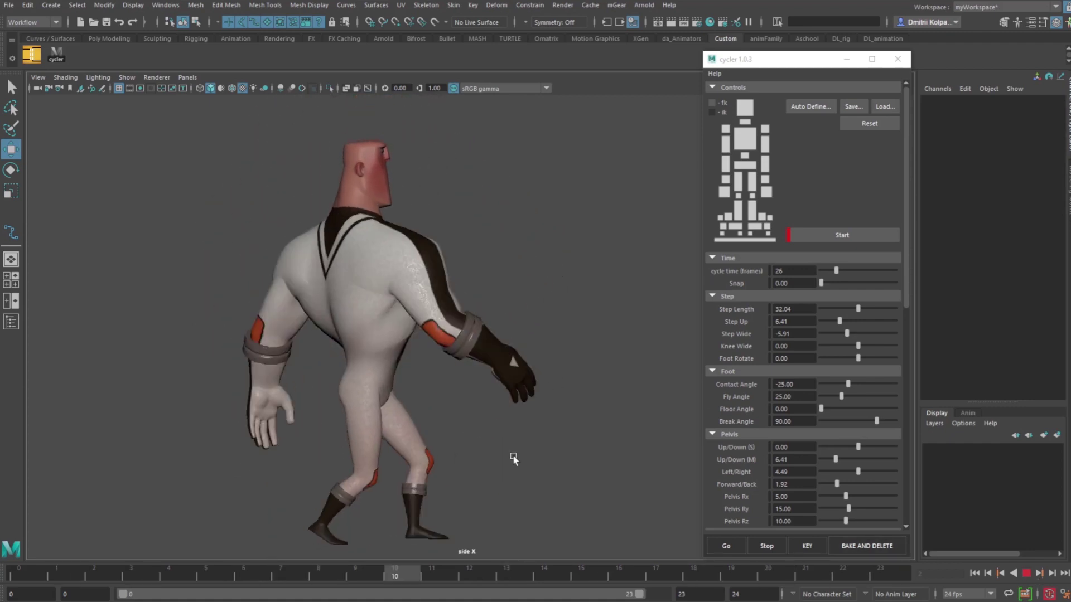
scroll(870, 465, down, 6)
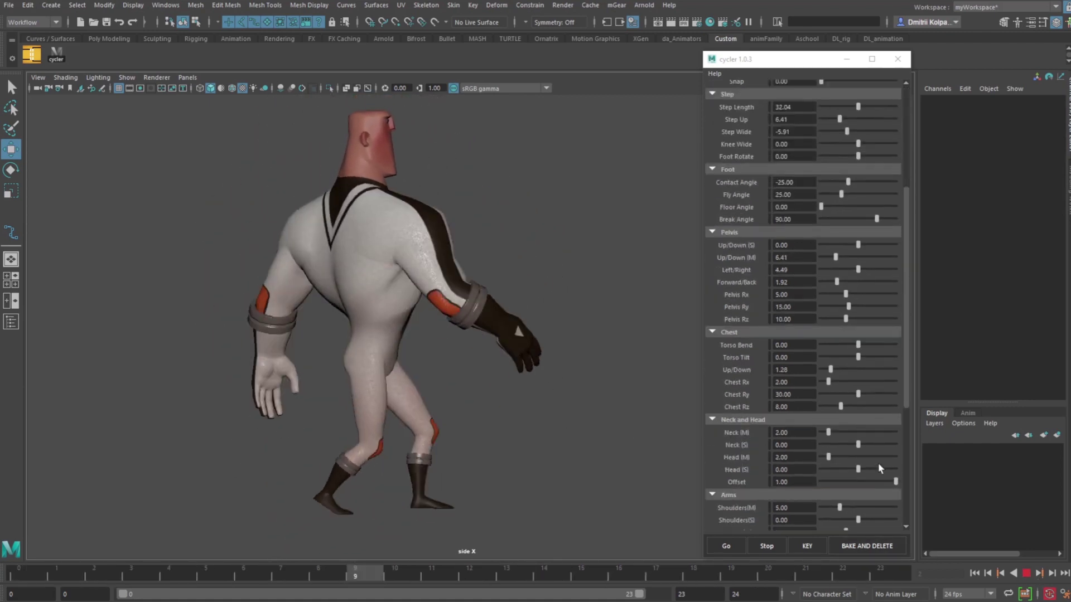
click(1026, 574)
key(space)
drag(458, 316, 564, 335)
key(space)
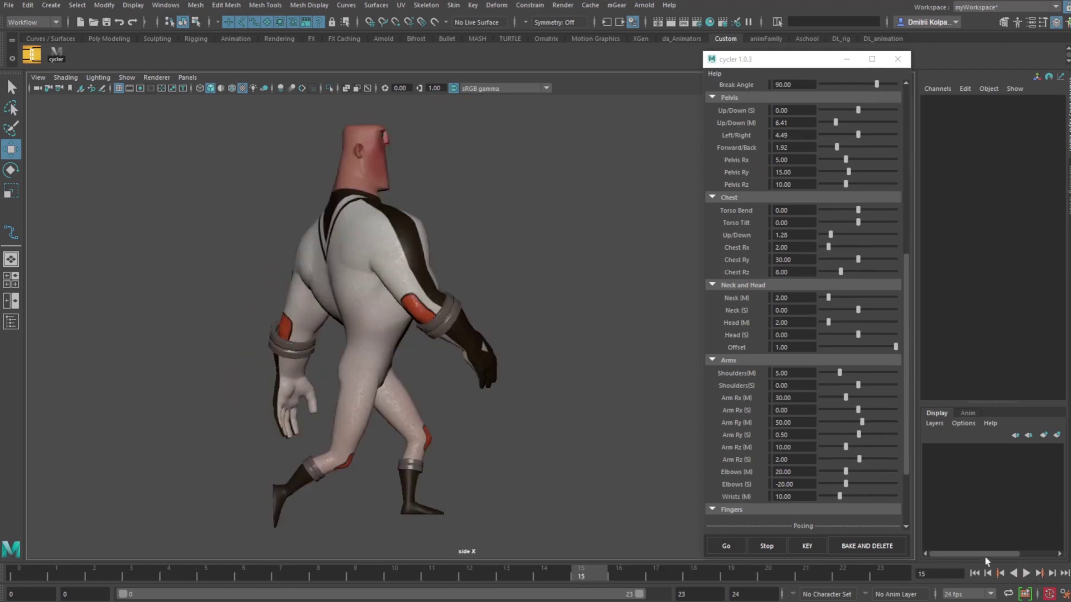
click(1026, 573)
drag(859, 209, 916, 232)
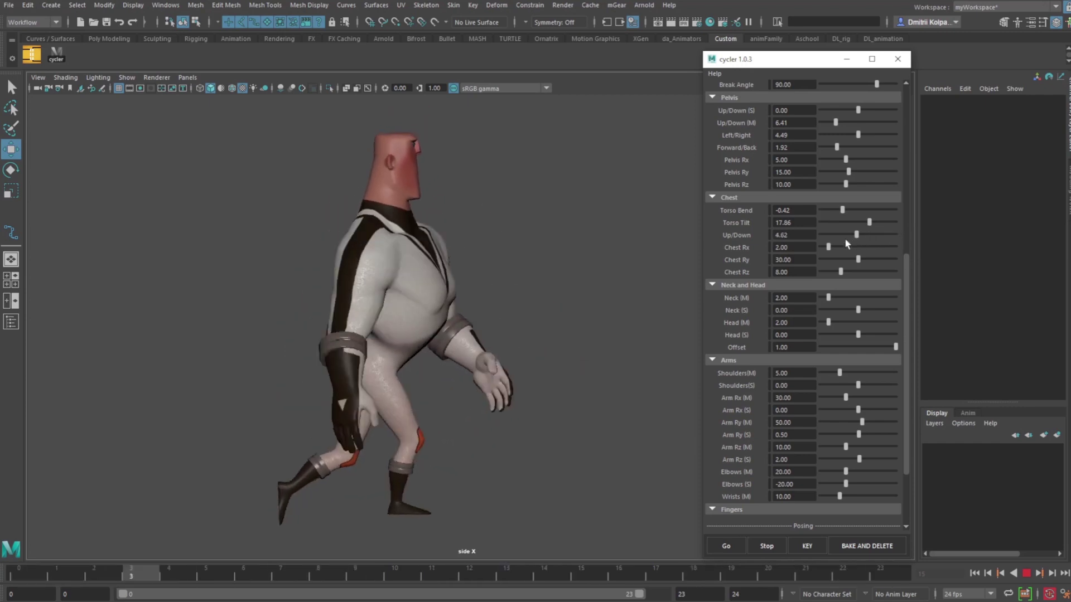
Set Chest Rx to 6.26, Chest Ry to 15.57 and Chest Rz to 12.82, checking the motion from the front and side
mouse_move(828, 247)
mouse_down()
mouse_move(904, 249)
mouse_move(844, 247)
mouse_up()
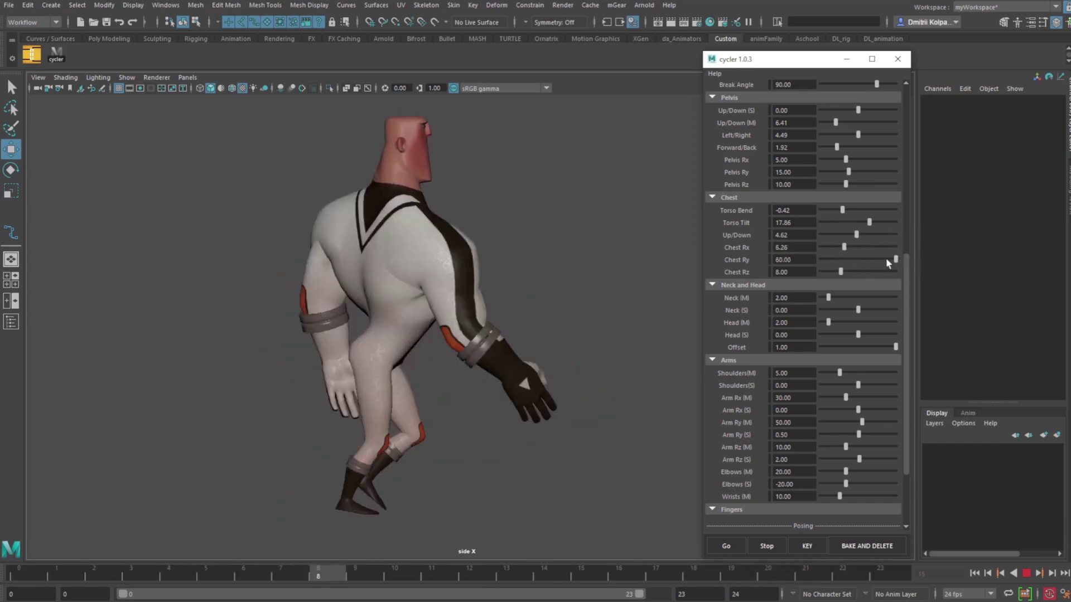
drag(885, 257, 906, 274)
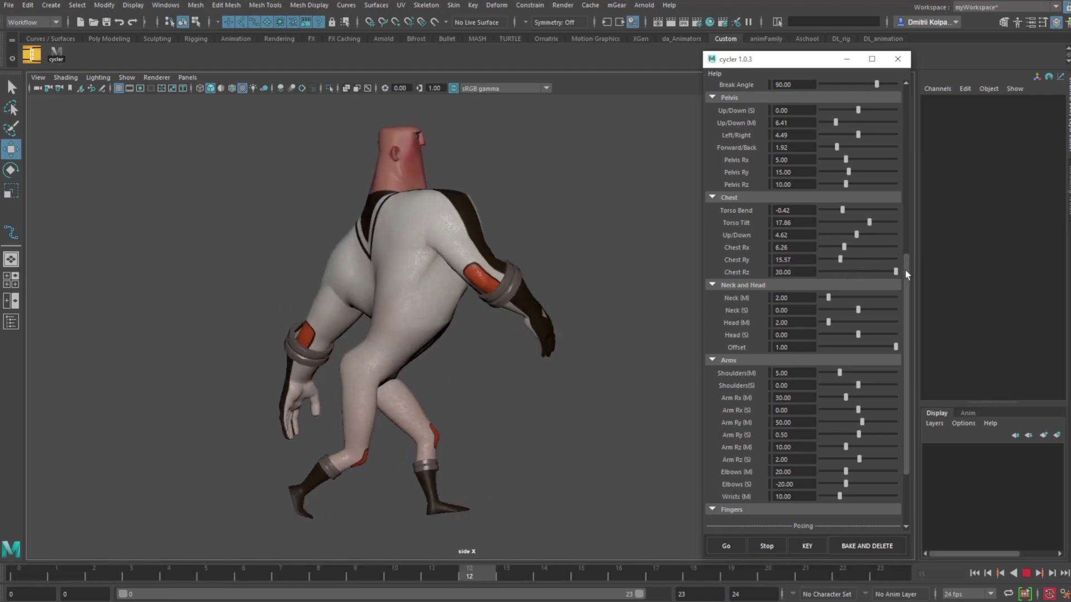
key(space)
key(space)
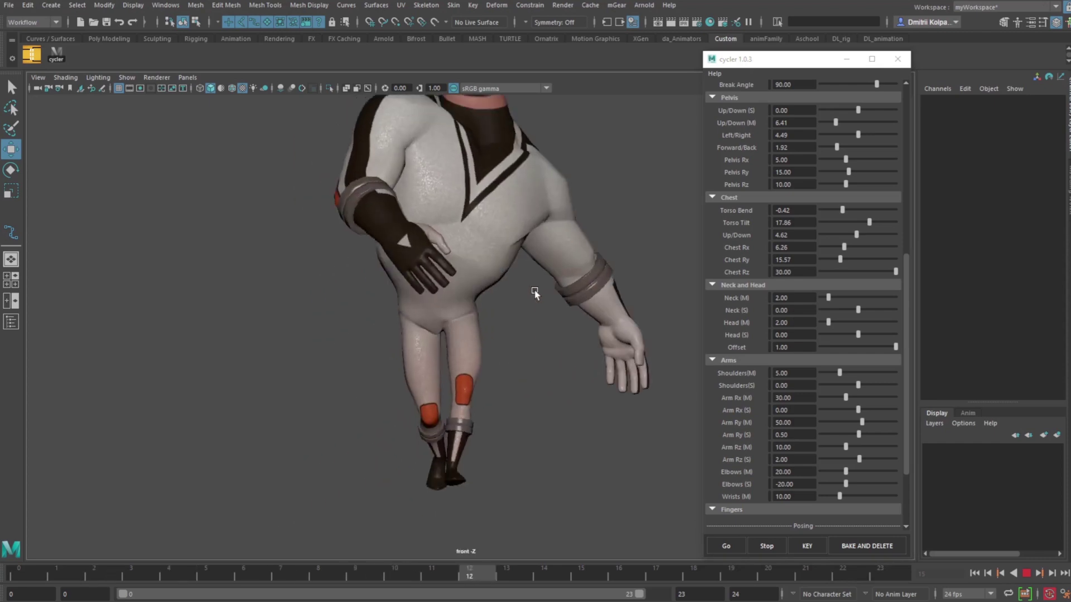
scroll(542, 294, down, 2)
drag(840, 272, 852, 272)
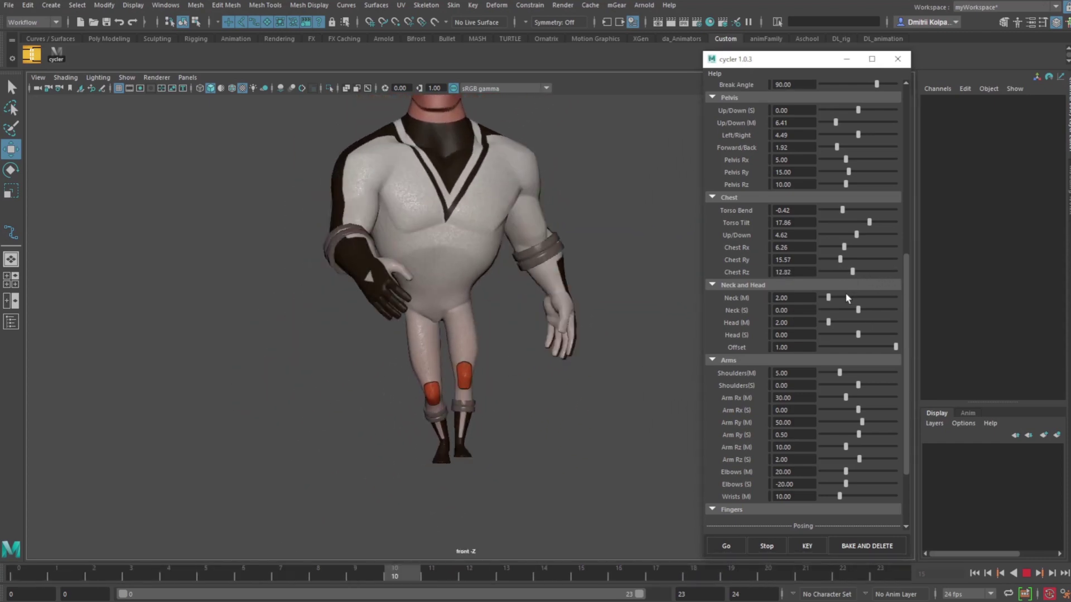
key(space)
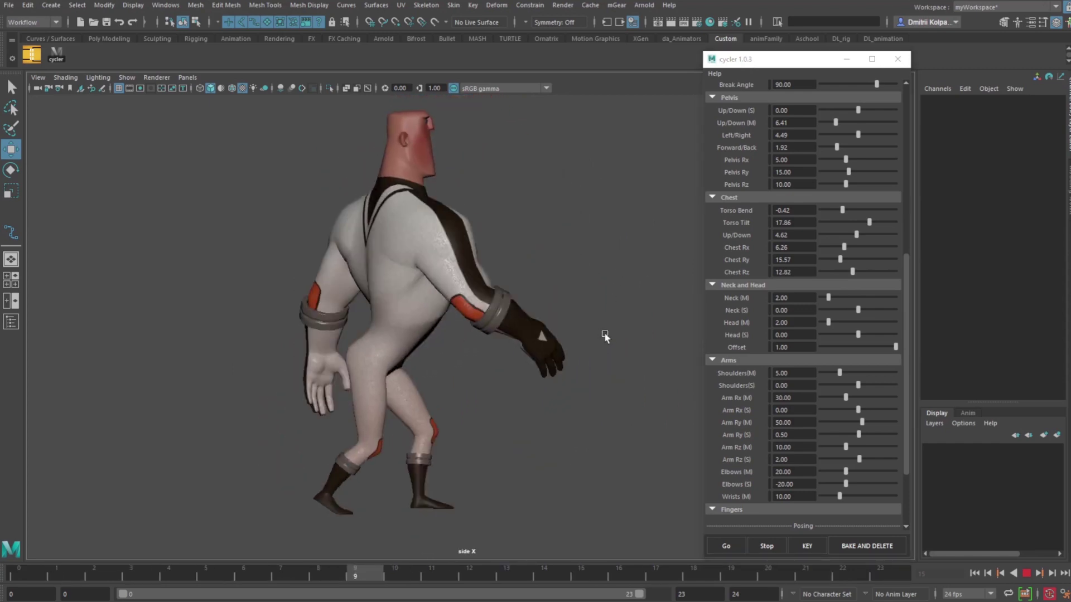
Set Shoulders (M) to 3.66, Neck (M) to 15.73, Neck (S) to 11.07, Head (M) to 8.70, Head (S) to 0.38 and Offset to 0.30
mouse_move(838, 372)
mouse_down()
mouse_move(891, 373)
mouse_move(835, 370)
mouse_up()
drag(828, 298, 860, 352)
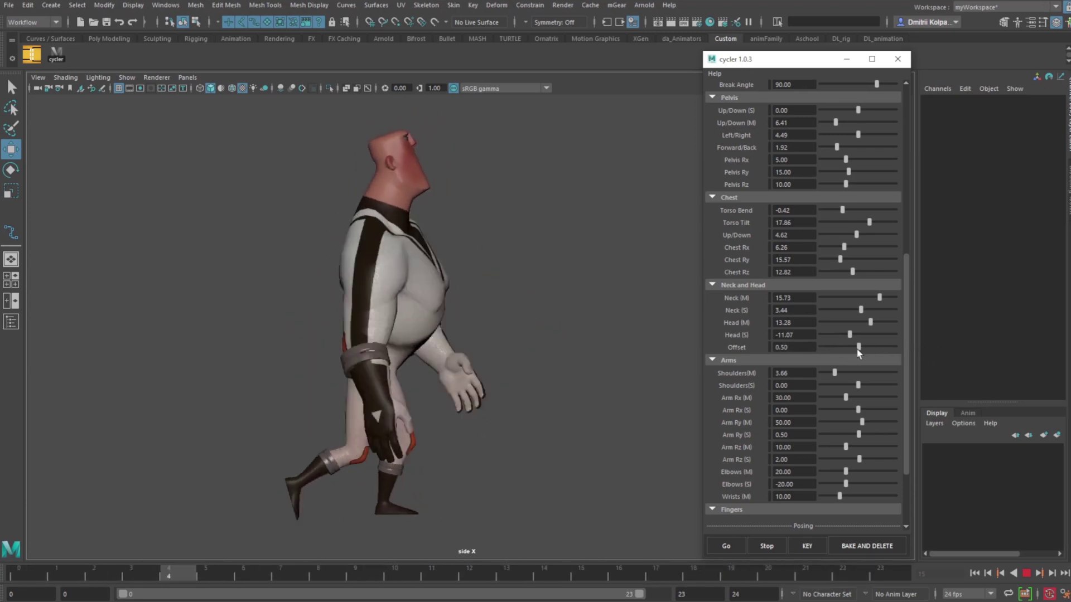
drag(860, 310, 844, 349)
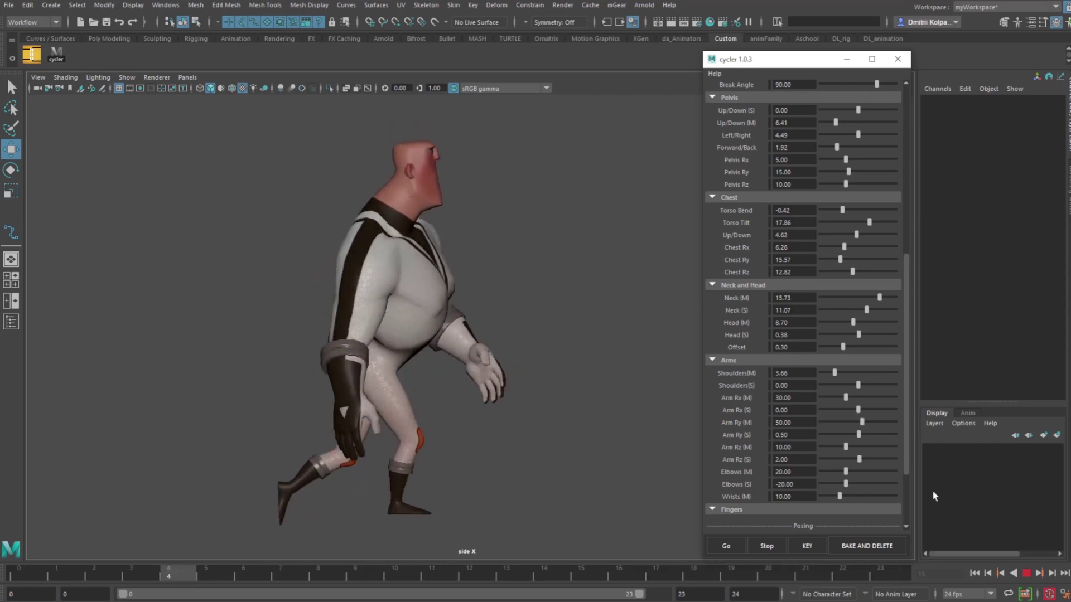
Set Shoulders (M) to 7.79, Shoulders (S) to -7.18, Arm Rx (M) to 27.48, Arm Rx (S) to 1.37 and Arm Ry (M) to 90.00
drag(834, 373, 855, 373)
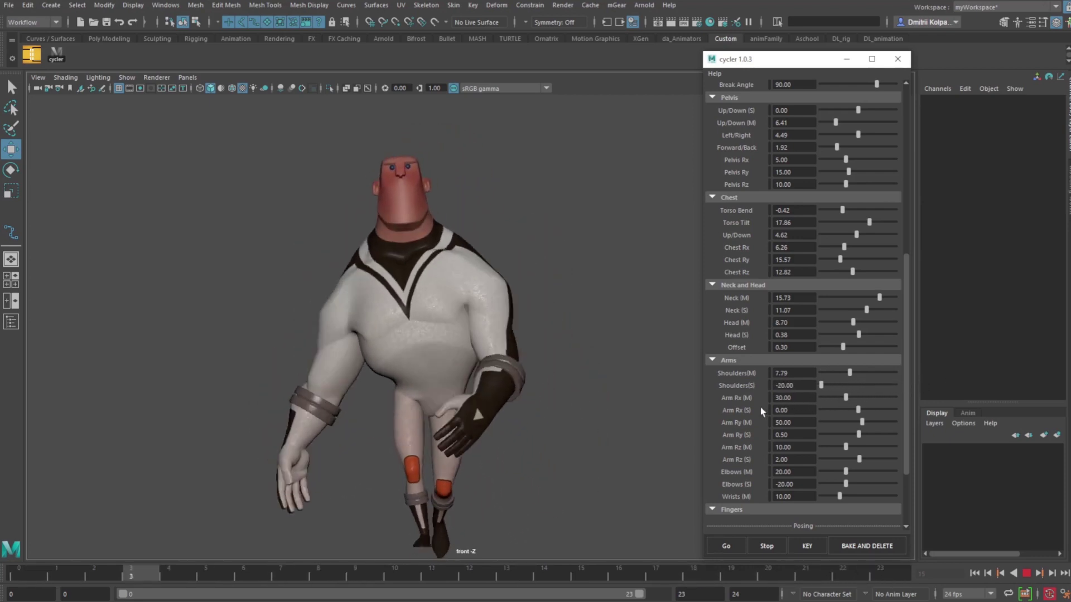
drag(666, 428, 844, 405)
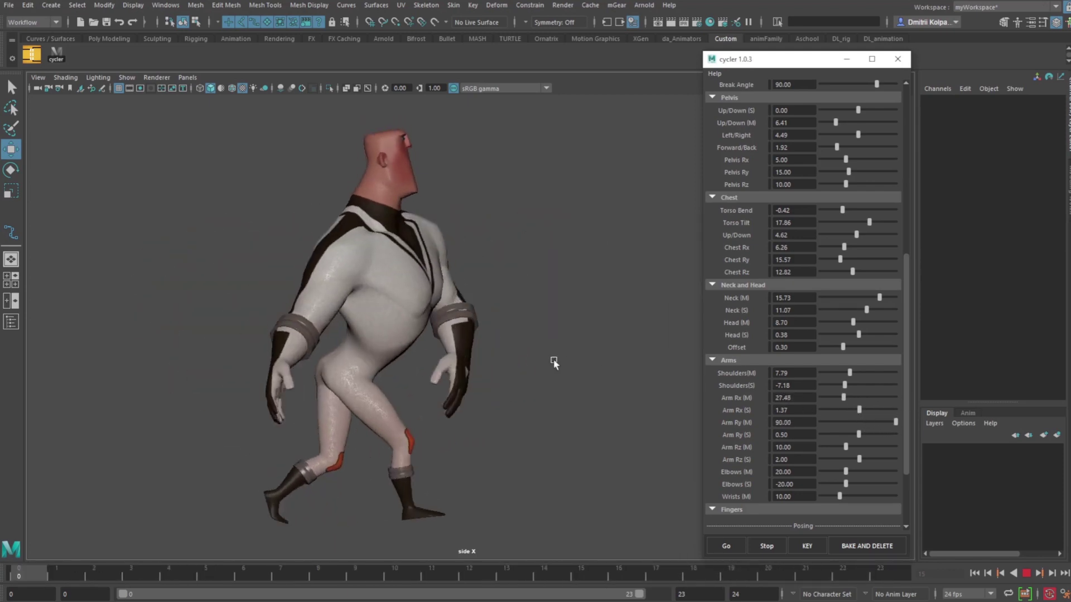
key(space)
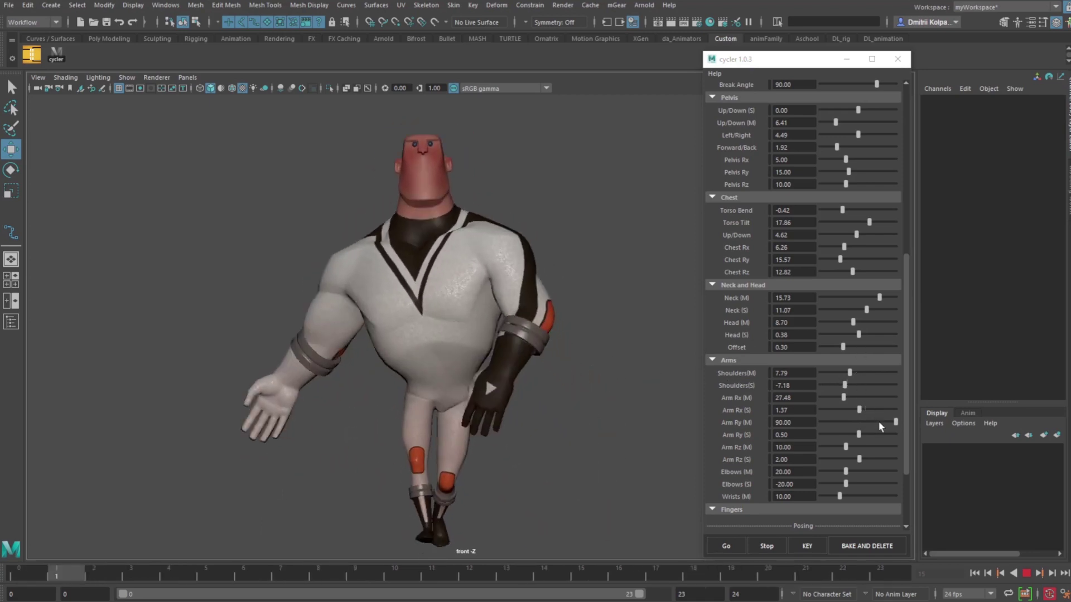
Set Arm Ry (M) to 46.72, Arm Ry (S) -12.37, Arm Rz (M) 9.85, Arm Rz (S) -5.95, Elbows (M) 13.74 and Elbows (S) -57.25
drag(895, 422, 811, 434)
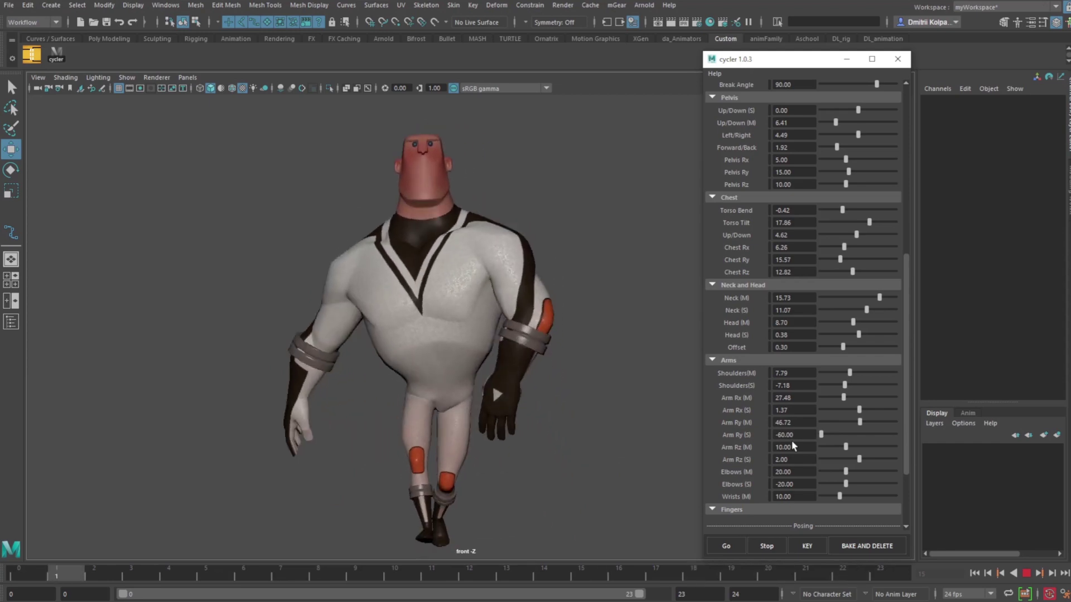
drag(821, 434, 856, 461)
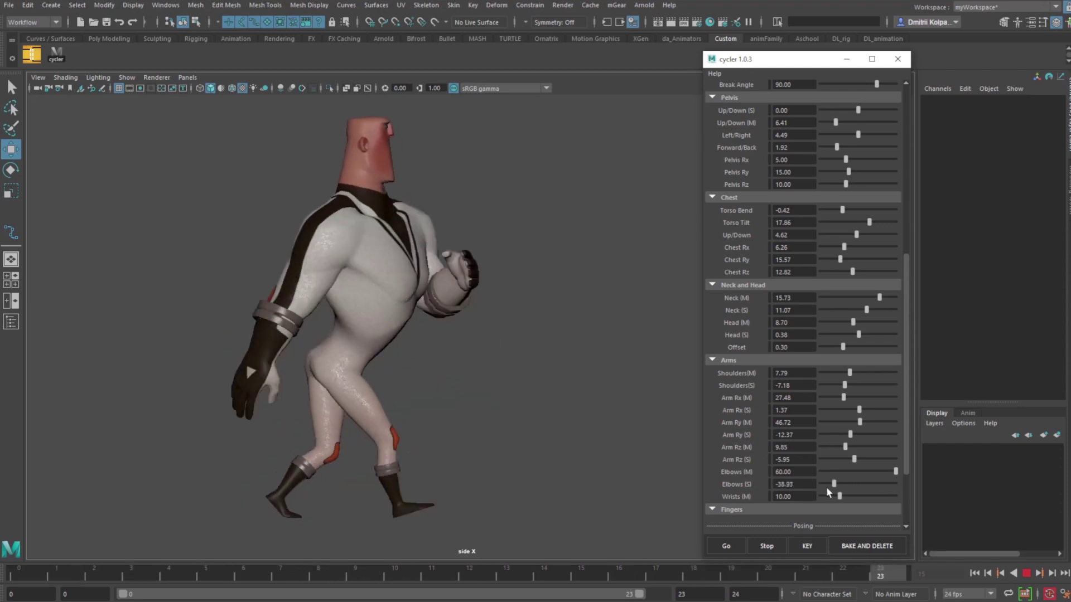
drag(820, 484, 839, 471)
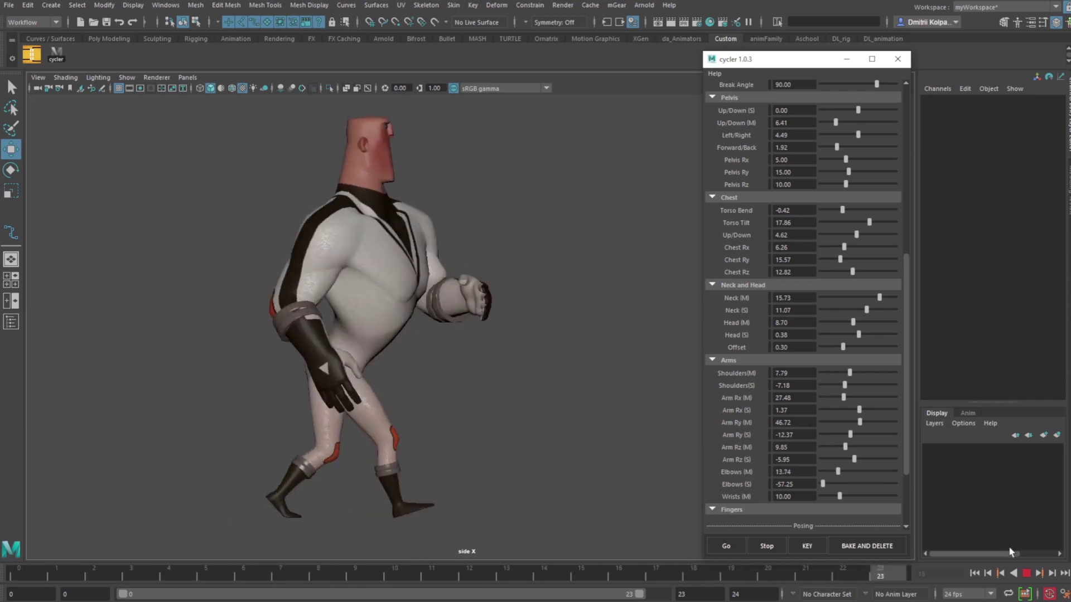
Pose the fingers with Bend A 40.53, Bend B and C 65.27, Offset -22.44 and Splay -13.05, checking both hands
click(1026, 574)
key(space)
scroll(563, 432, up, 5)
alt+drag(563, 431, 374, 380)
scroll(385, 378, up, 5)
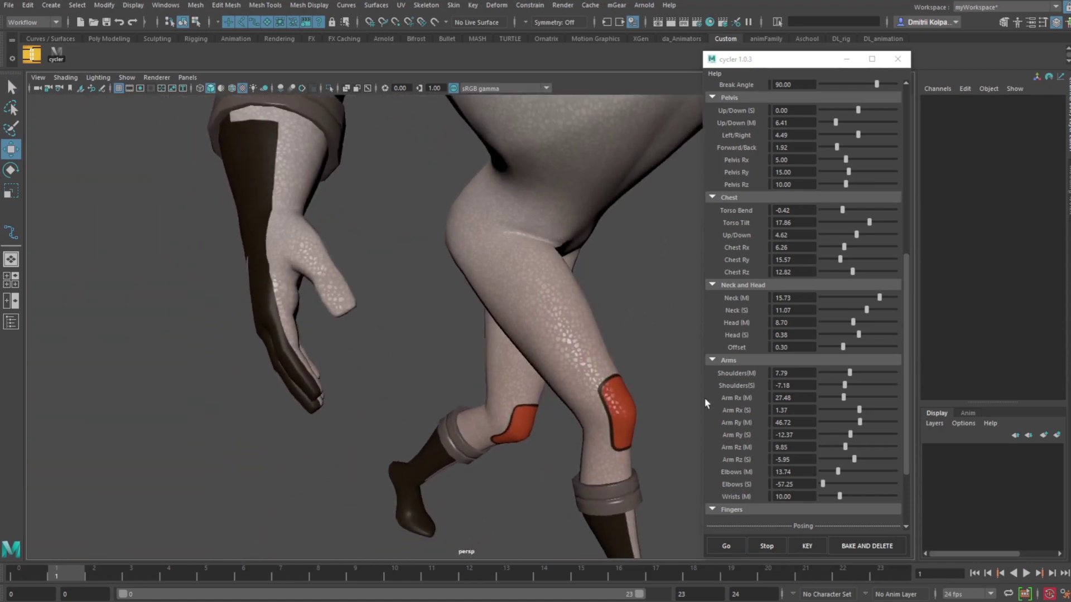
scroll(783, 410, down, 4)
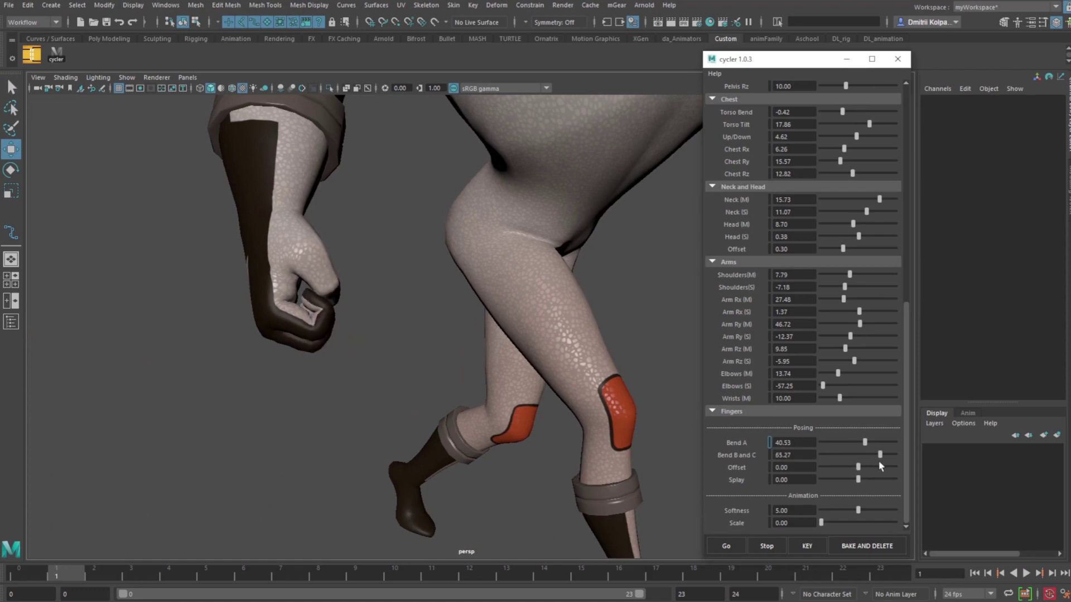
drag(850, 469, 863, 474)
alt+drag(628, 395, 374, 401)
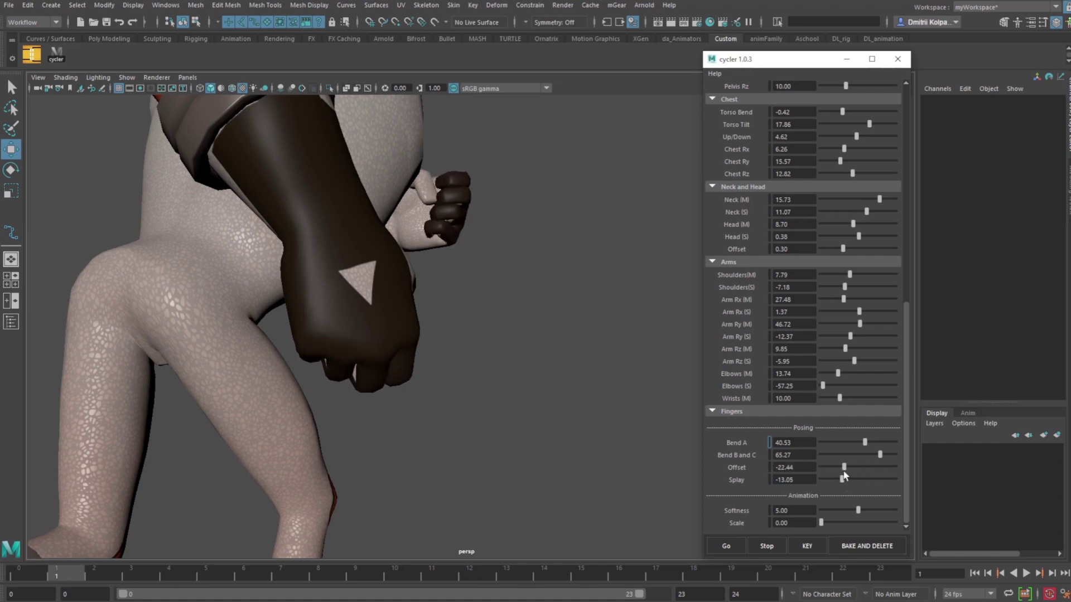
Set Bend A and Bend B and C to -30.00, Elbows (S) to -60.00 and Wrists (M) to 3.36, and preview the cycle
drag(859, 443, 825, 455)
scroll(600, 421, down, 5)
alt+drag(600, 421, 448, 424)
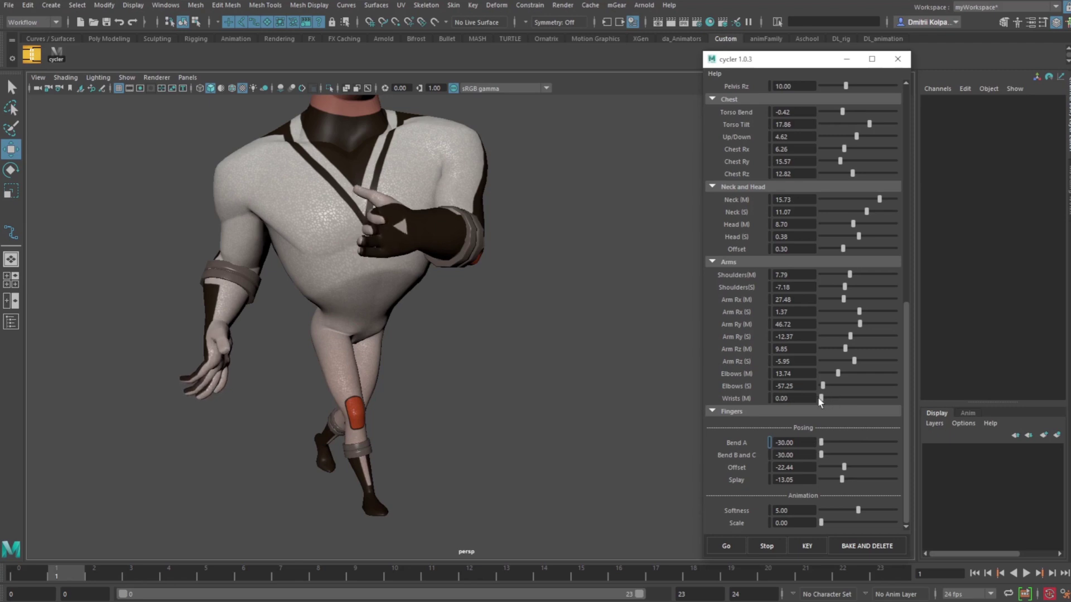
drag(825, 389, 822, 391)
click(1029, 574)
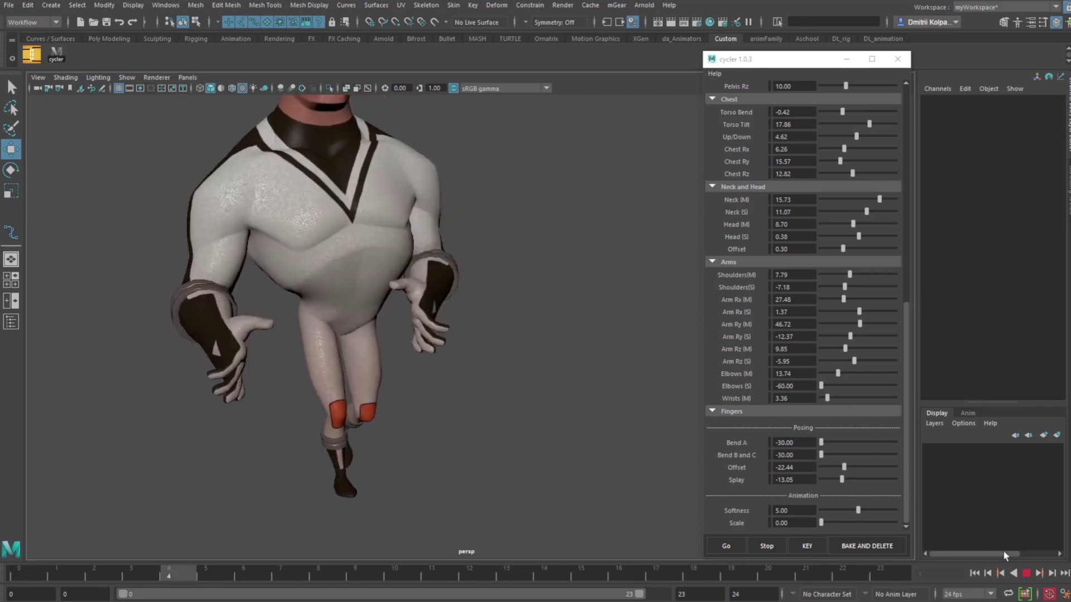
click(1027, 573)
Relaunch Cycler with a new session in place of the previous one, auto-define the rig's controls and generate the cycle
click(57, 54)
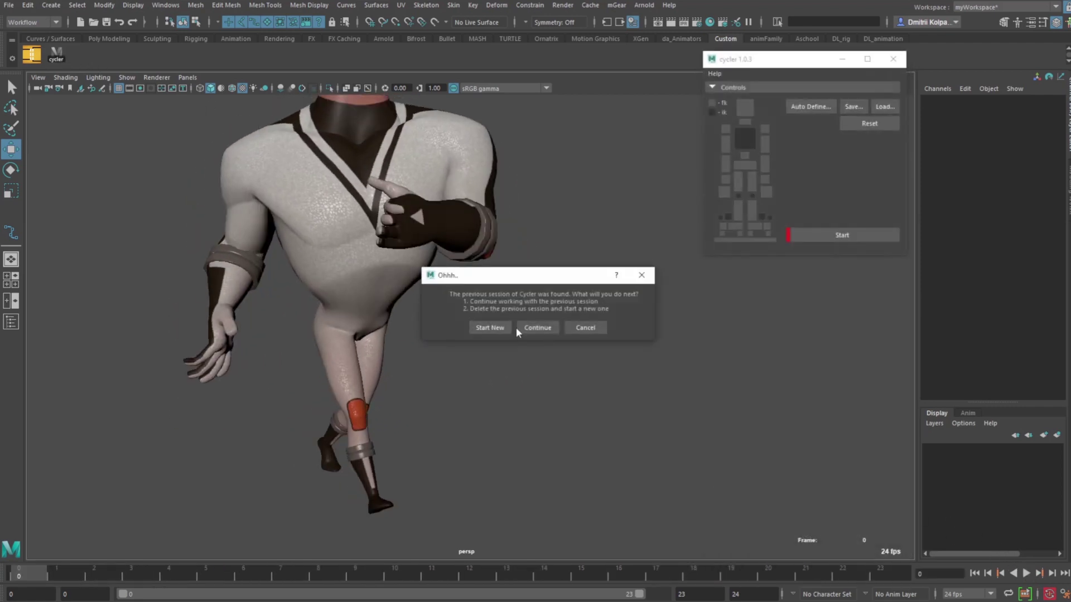
click(489, 328)
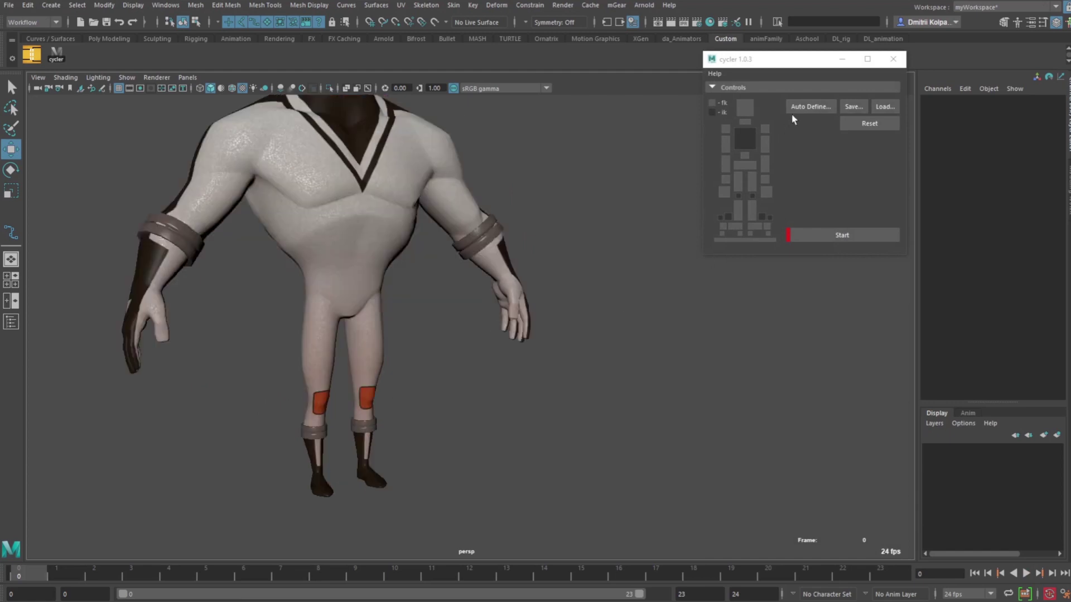
click(810, 106)
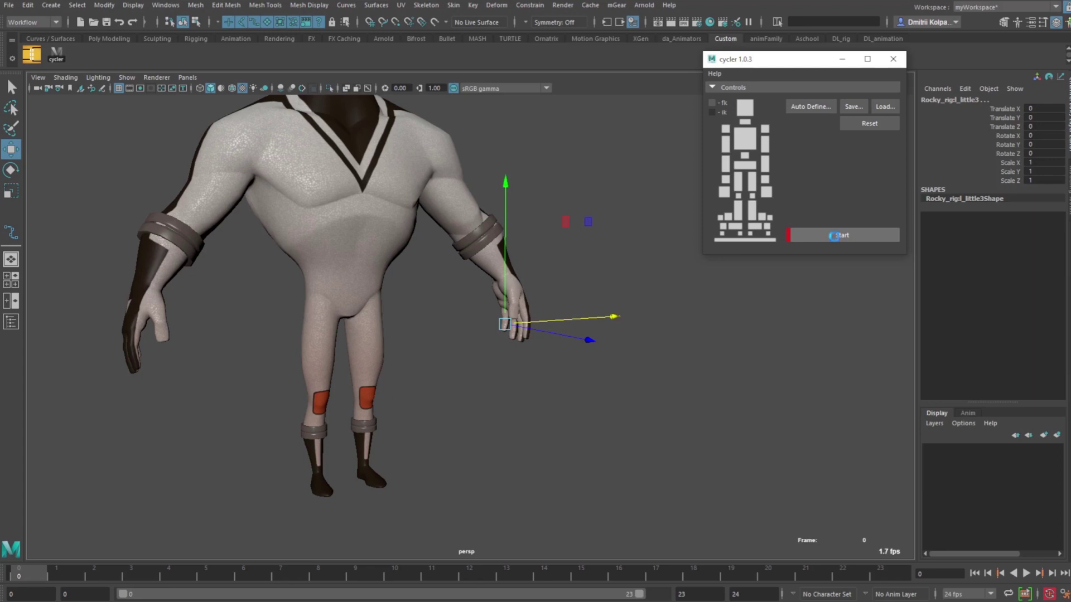
click(837, 236)
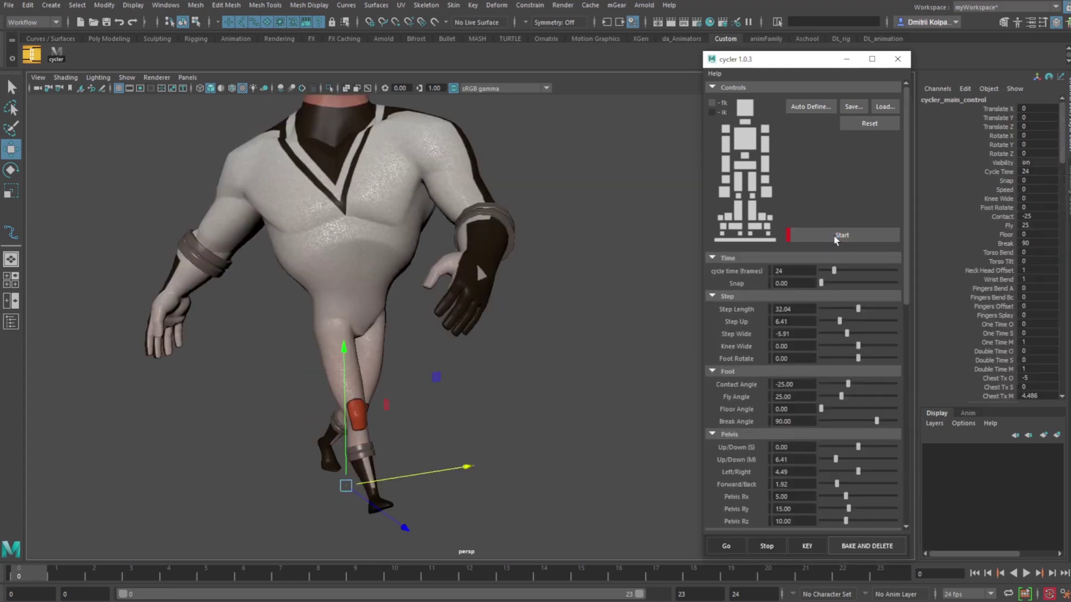
Preview the cycle, and set the fingers' Bend A to 37.79, Bend B and C to 35.04, Offset to -22.44 and Splay to -6.64
scroll(826, 412, down, 10)
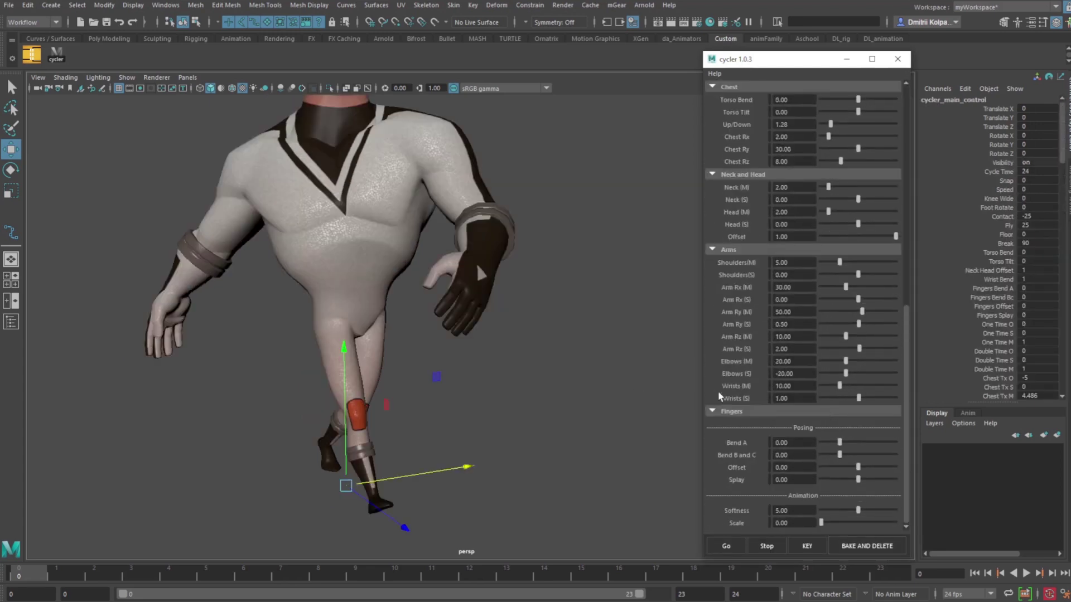
click(1030, 573)
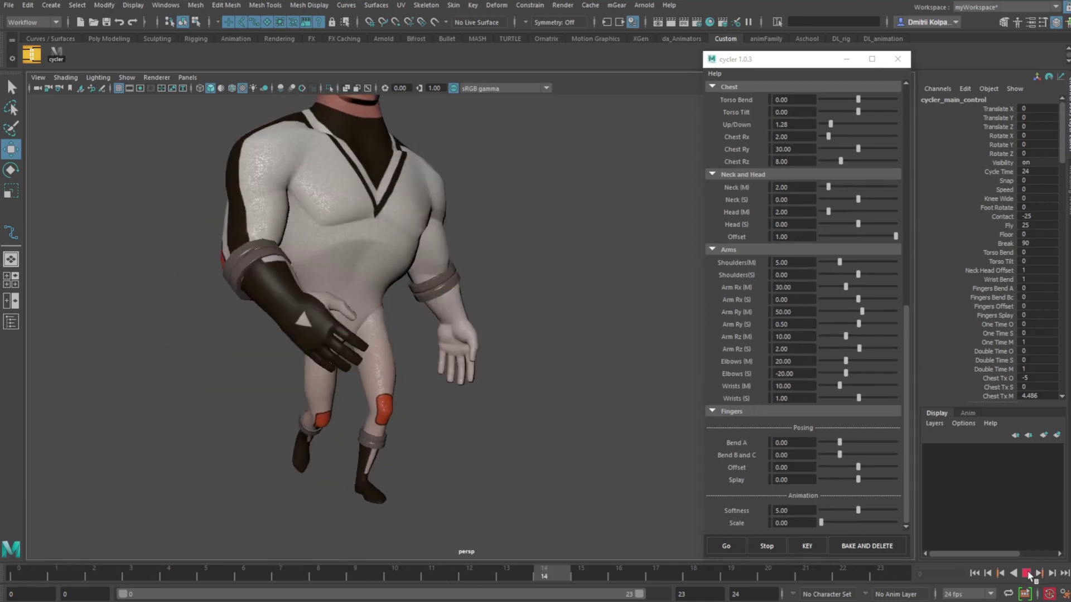
alt+drag(234, 405, 501, 345)
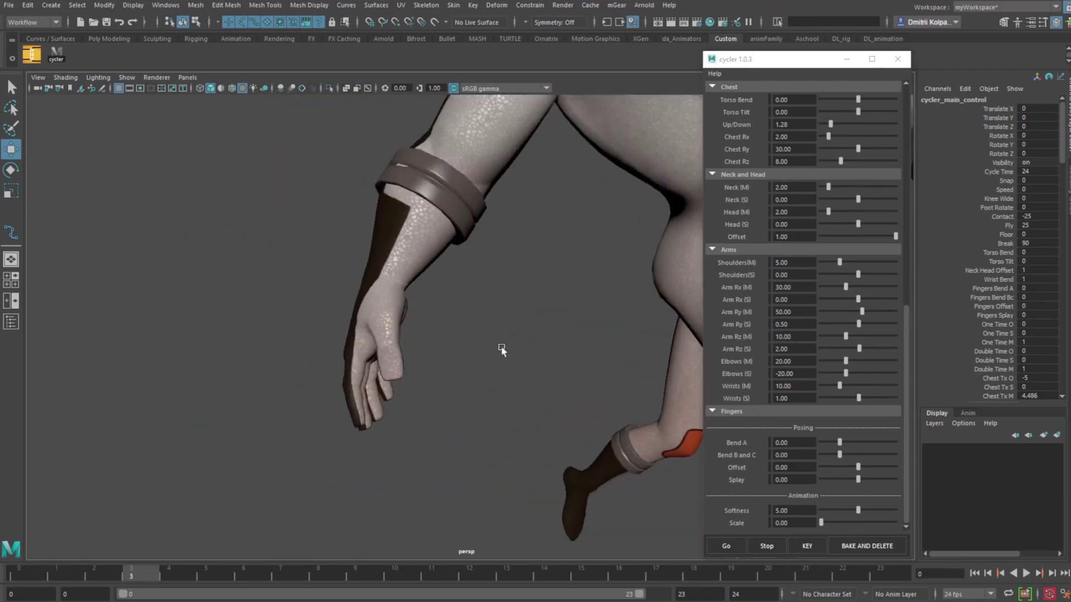
scroll(497, 348, up, 3)
alt+middle_drag(490, 349, 439, 319)
scroll(446, 318, up, 3)
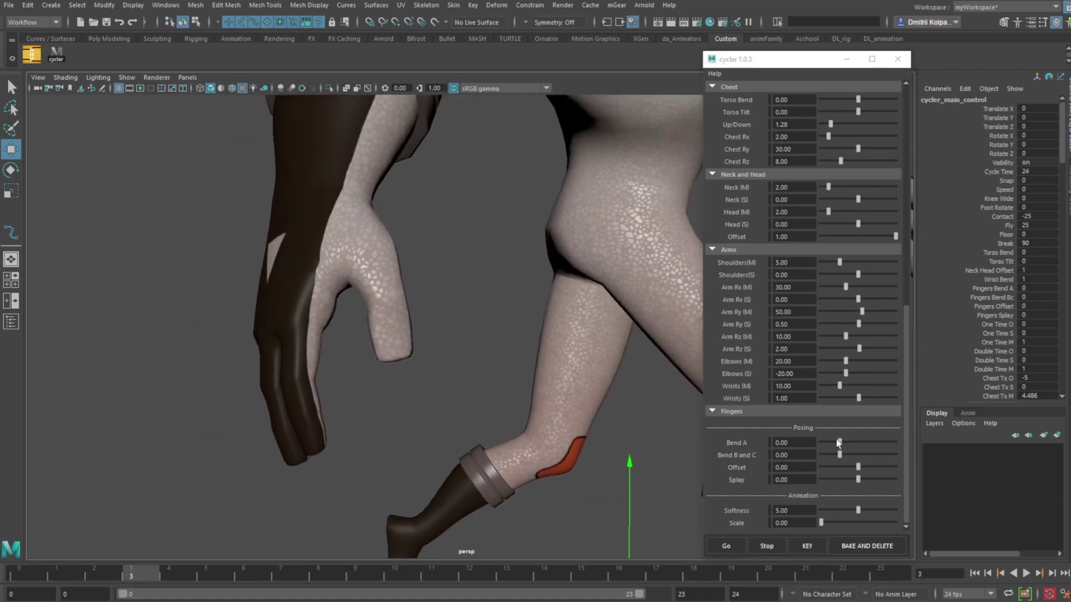
drag(838, 443, 855, 444)
scroll(524, 407, down, 3)
alt+middle_drag(525, 407, 363, 383)
alt+drag(363, 382, 433, 377)
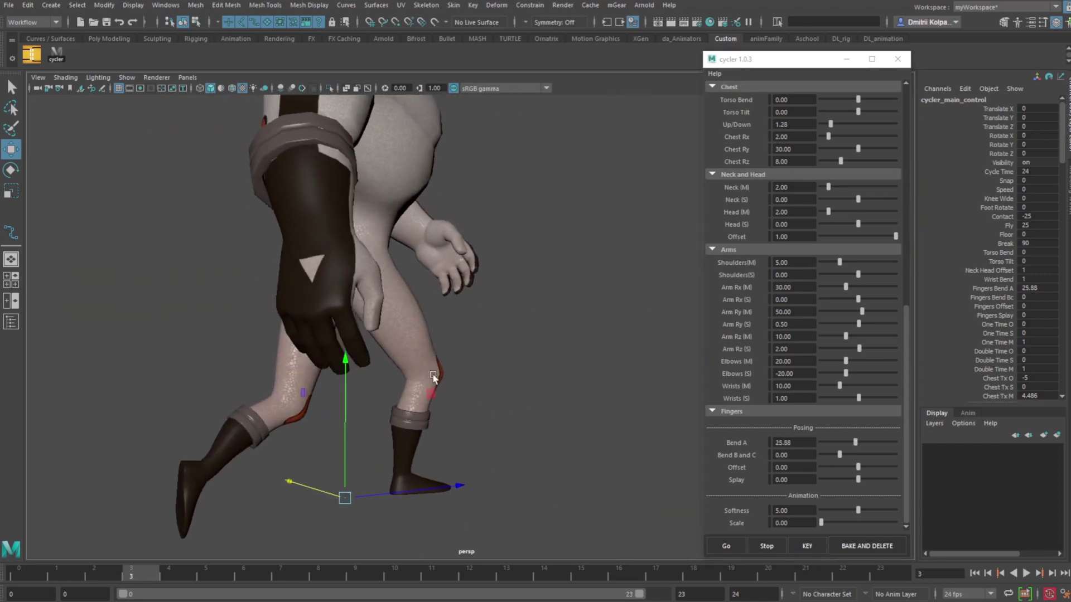
scroll(434, 378, up, 5)
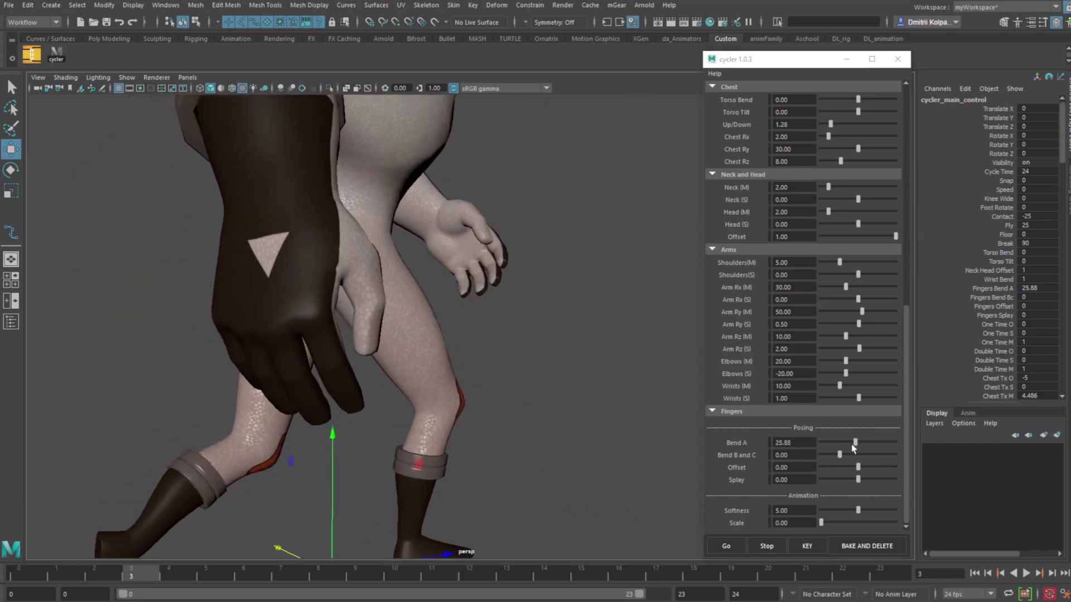
drag(853, 444, 840, 466)
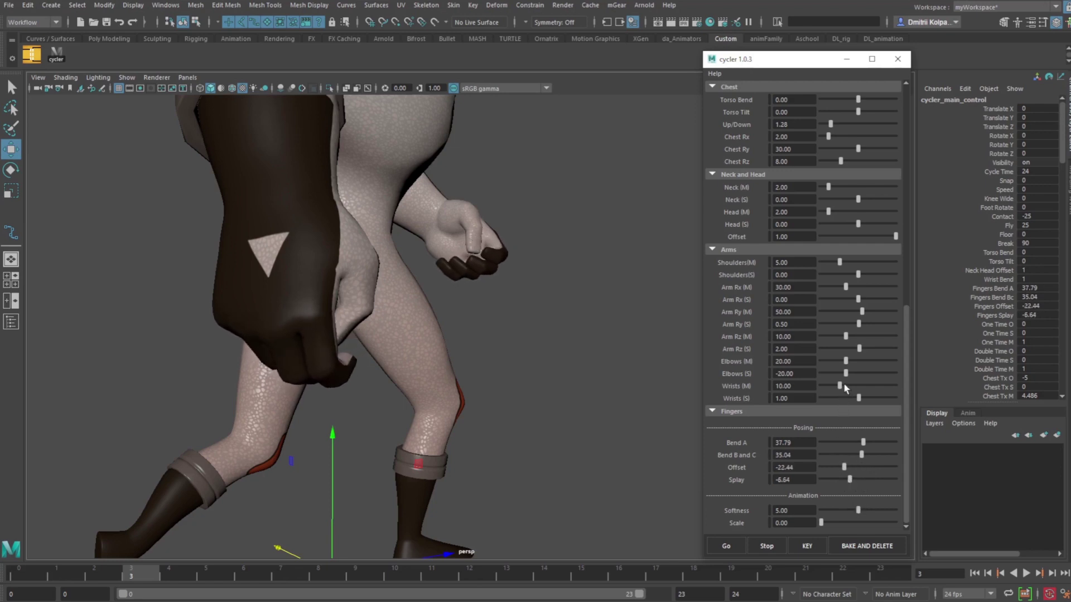
Set Wrists (M) to 4.89, Wrists (S) to 60.00 and Arm Ry (S) to 40.76, and preview the walk from the front
drag(845, 387, 898, 401)
scroll(619, 363, down, 5)
alt+drag(600, 359, 444, 360)
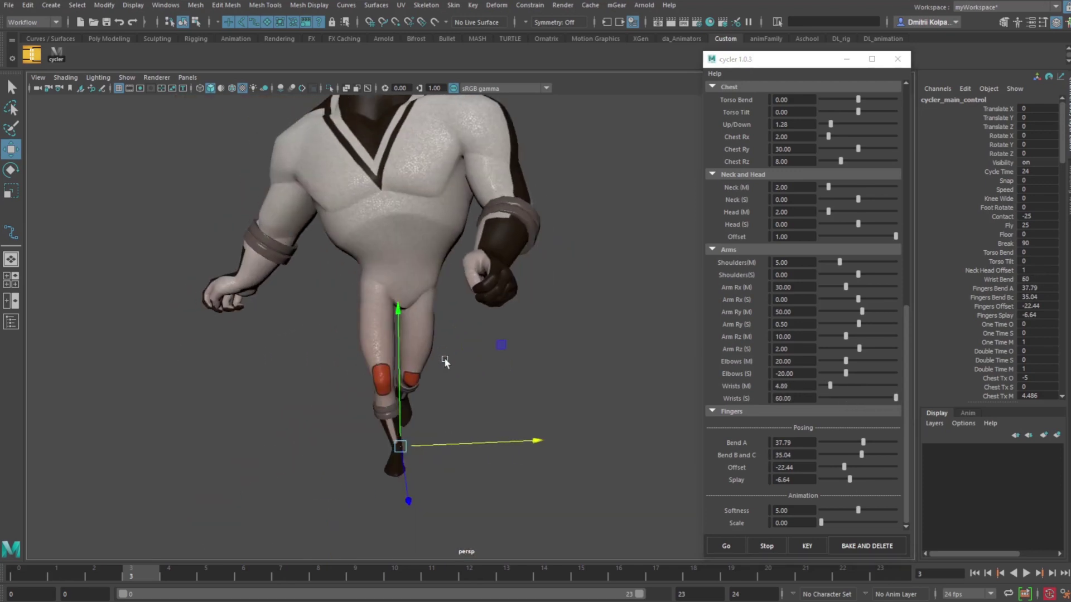
scroll(445, 360, down, 3)
alt+middle_drag(444, 360, 449, 415)
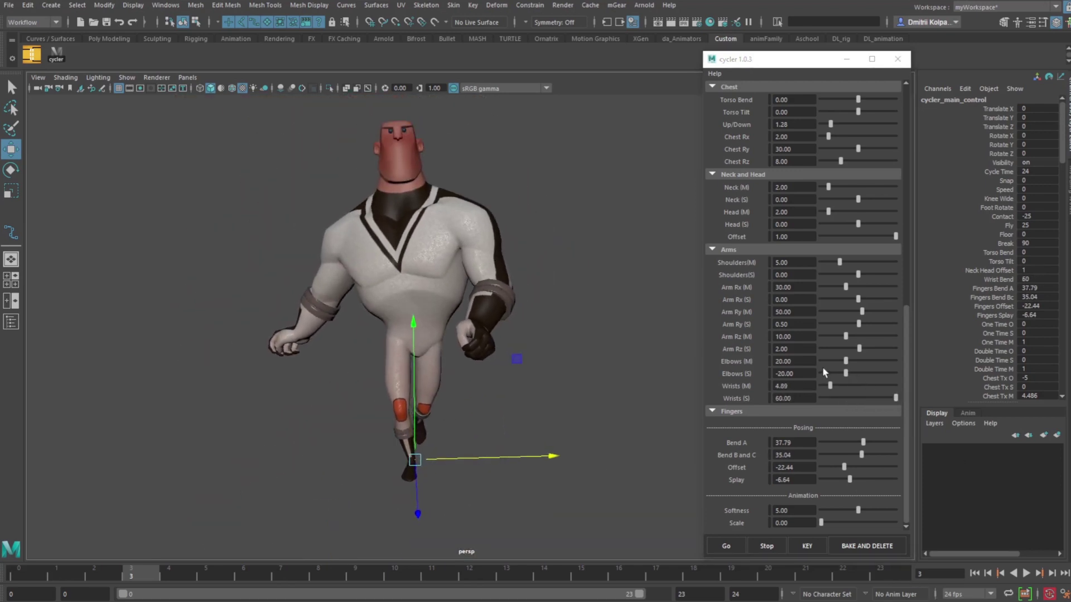
drag(858, 324, 882, 325)
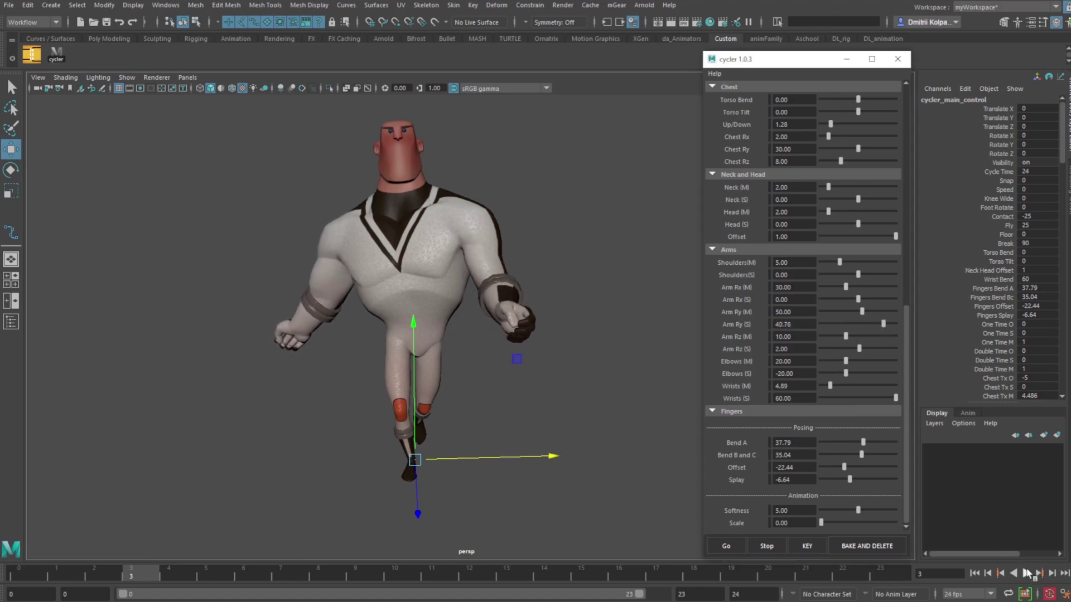
click(1027, 574)
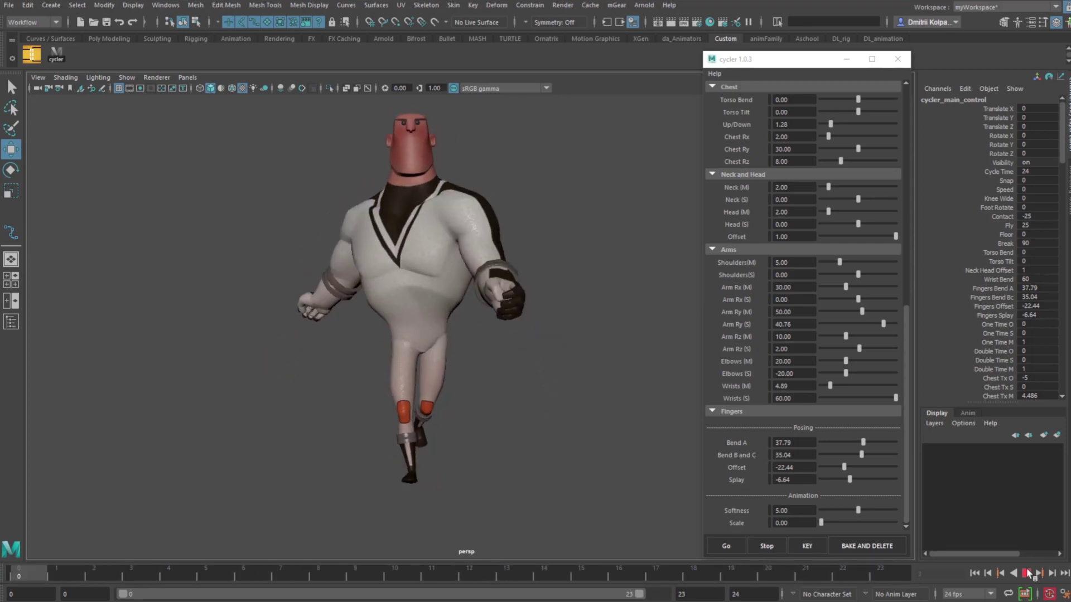
click(1027, 573)
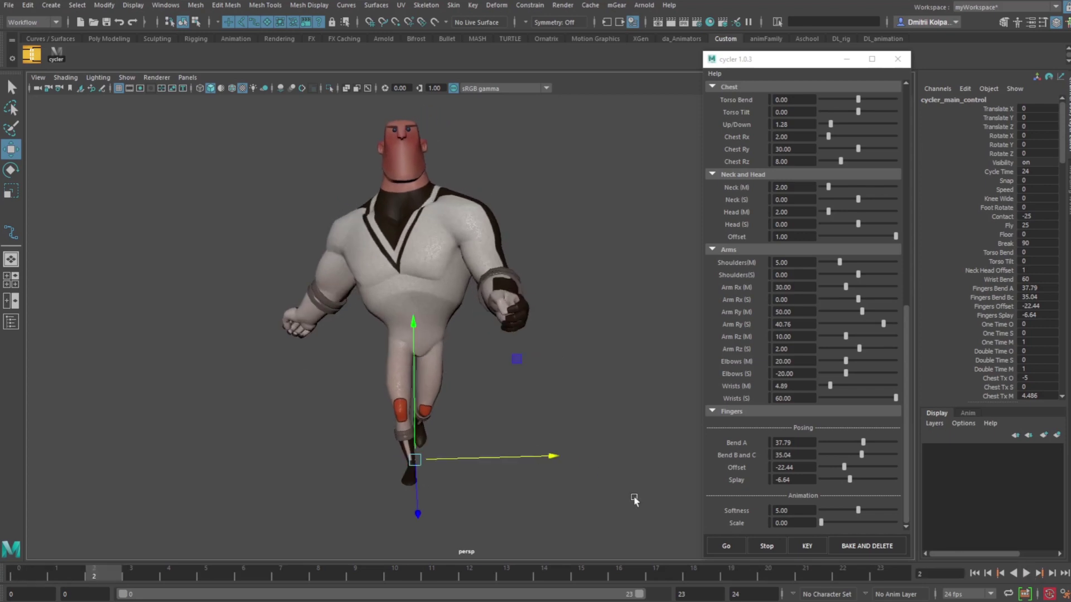
Make the character walk straight ahead using Cycler's Go command with nothing selected
click(530, 465)
alt+drag(531, 465, 545, 436)
alt+middle_drag(544, 436, 533, 459)
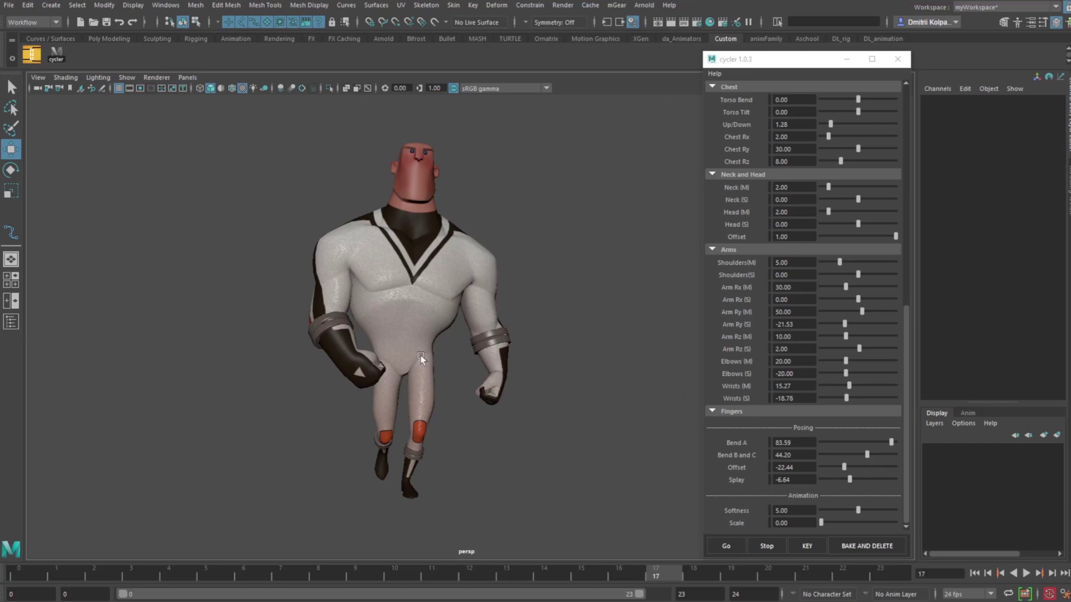
alt+drag(421, 359, 510, 368)
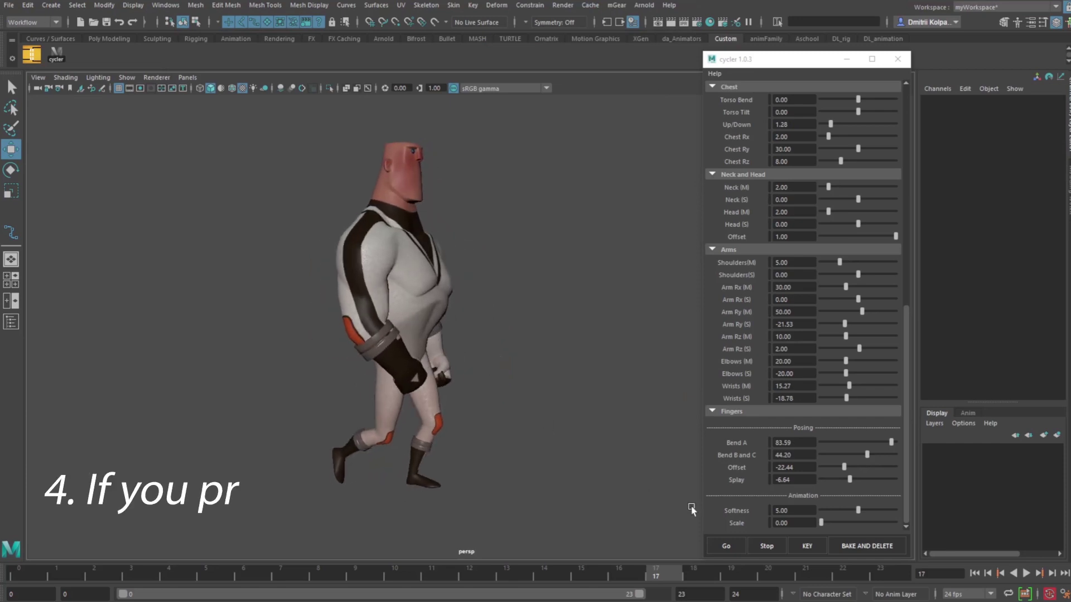
click(726, 546)
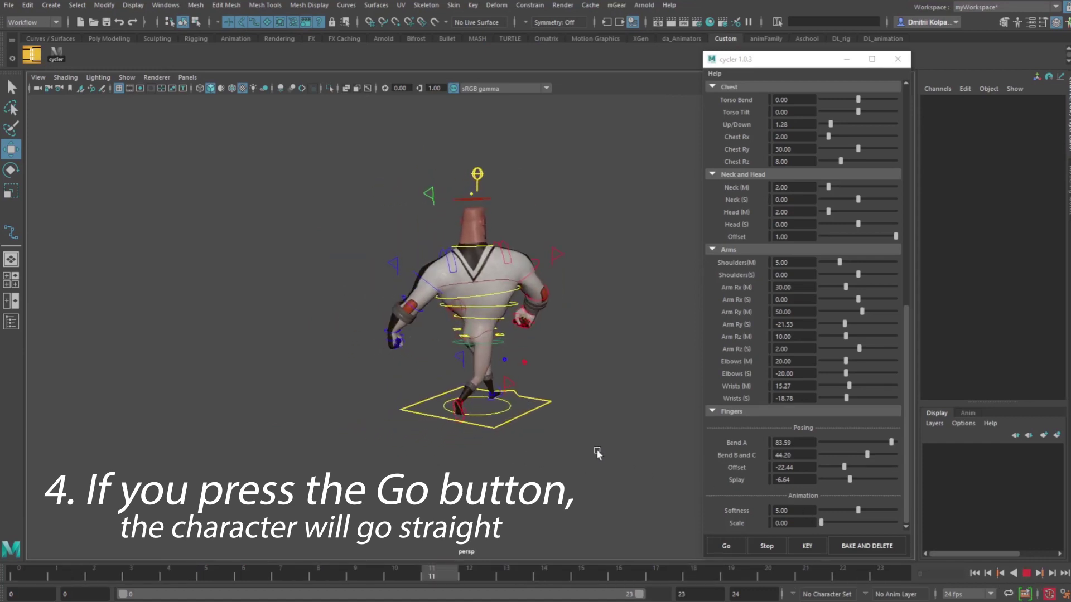
Extend the playback range to frame 230, watch the character walk away and return to the first frame
click(702, 595)
text(0)
key(Return)
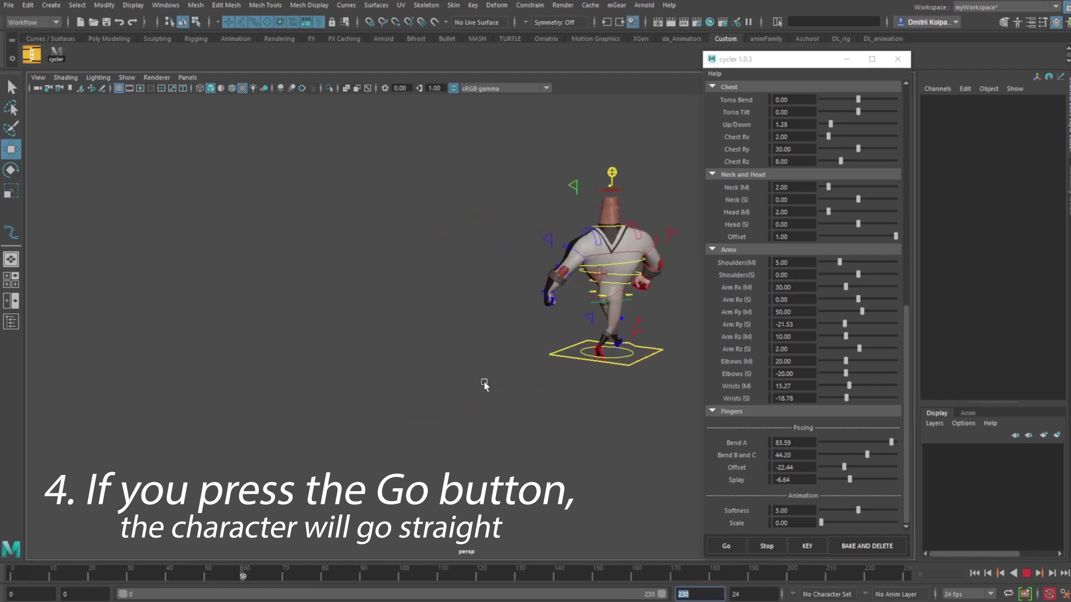
alt+drag(486, 385, 572, 431)
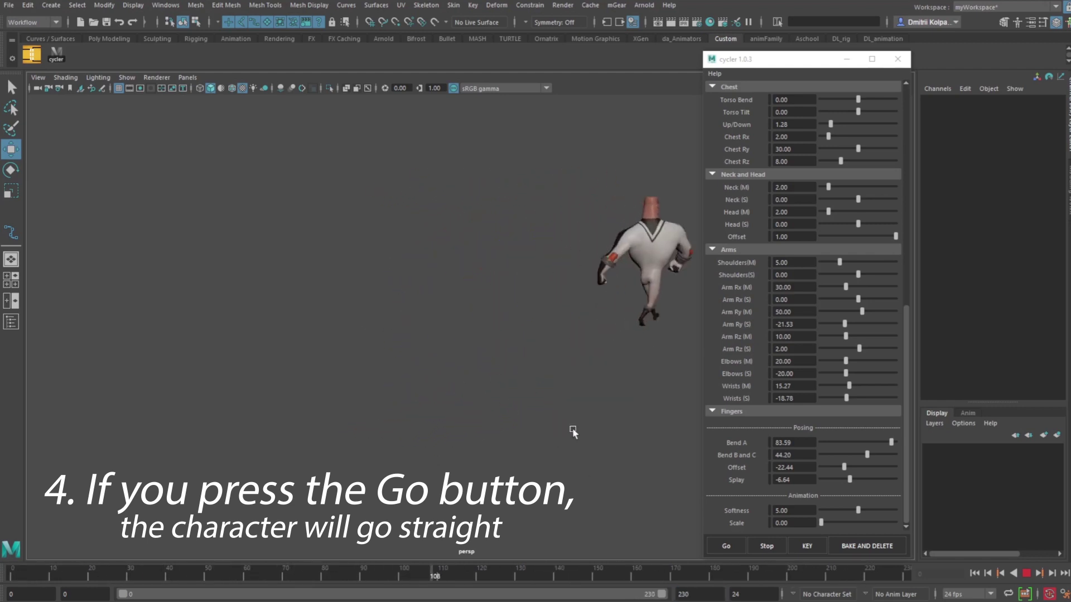
click(974, 574)
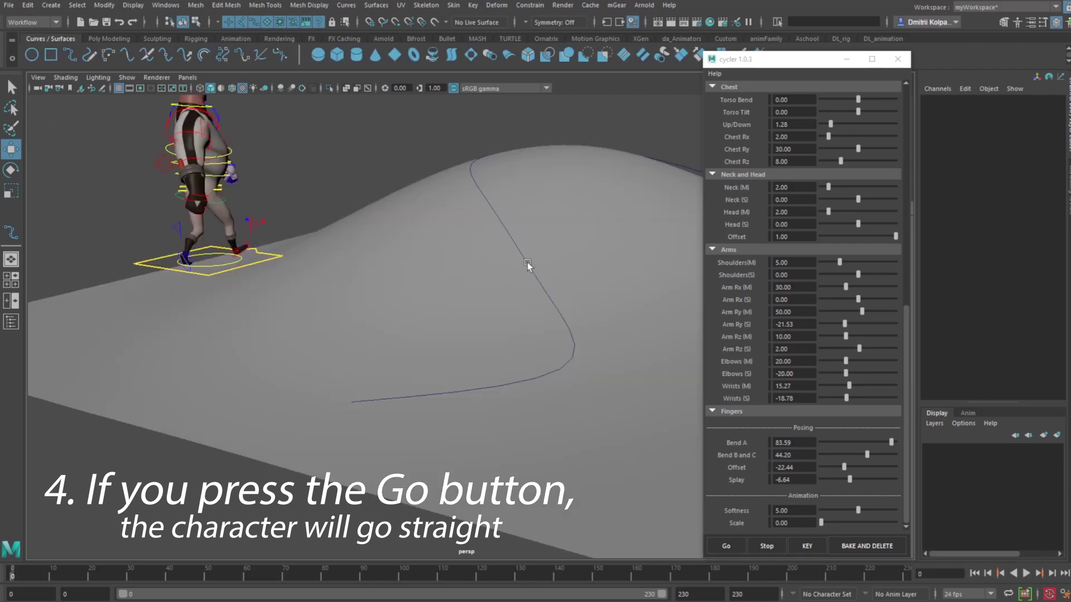
Make the character walk along the curve over the hill with Go, and play it back with the Cycler window minimized
shift+click(527, 262)
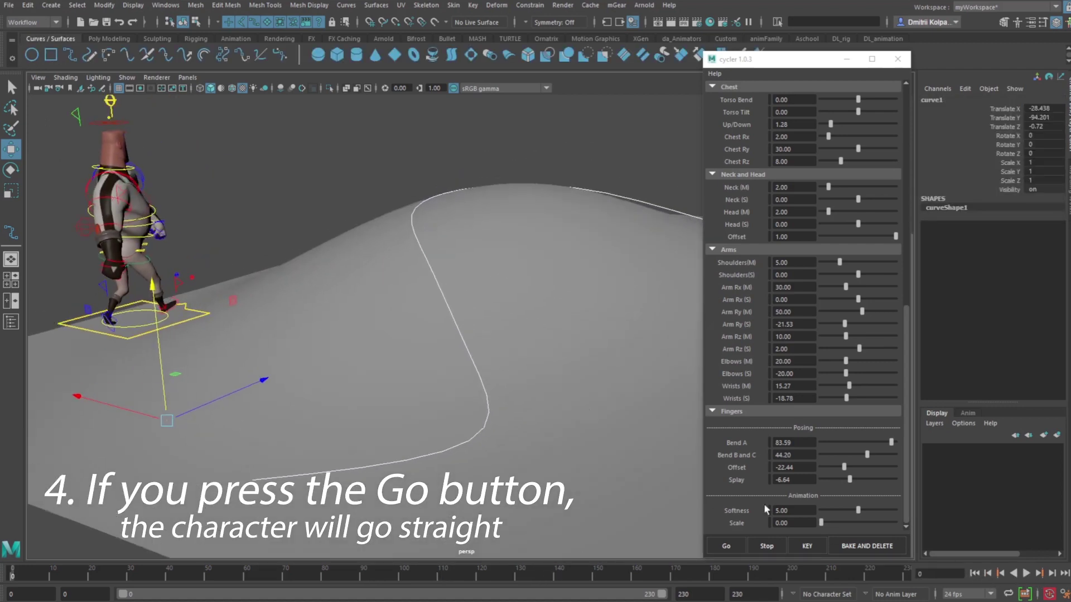
click(729, 545)
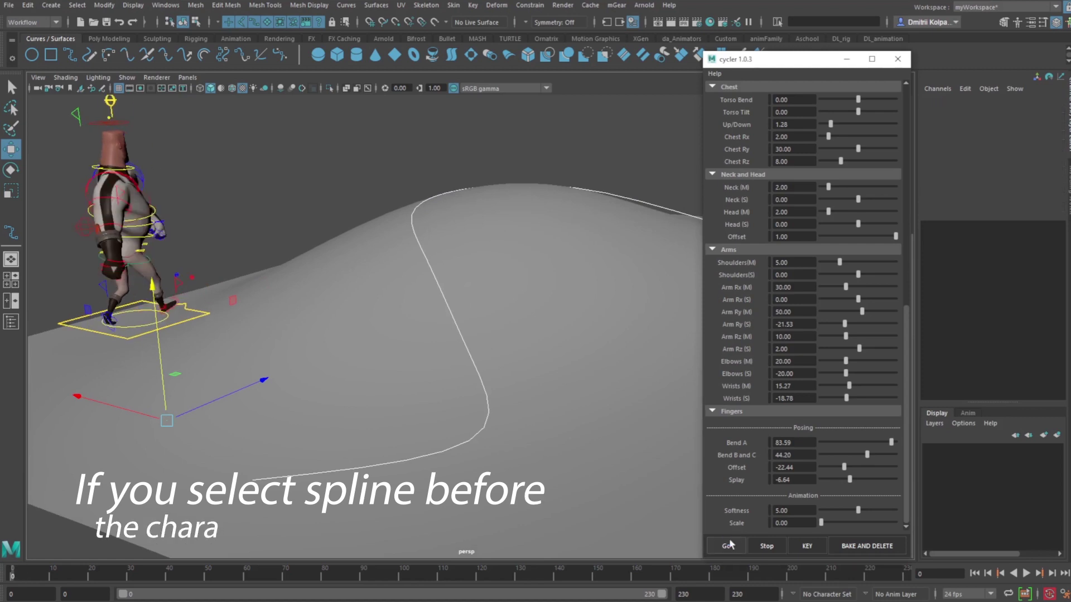
click(1024, 573)
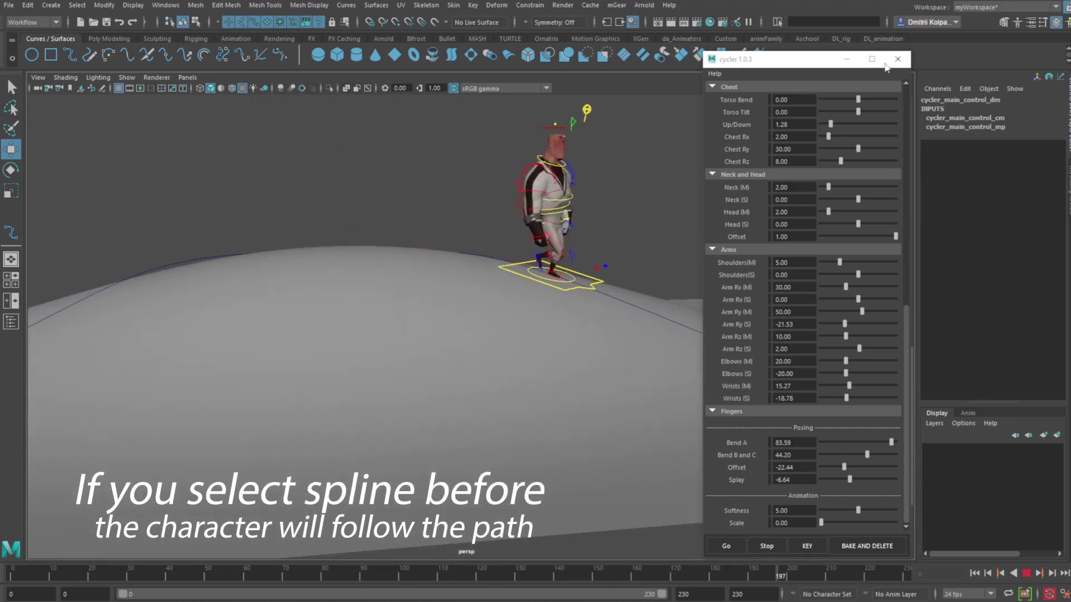
click(850, 61)
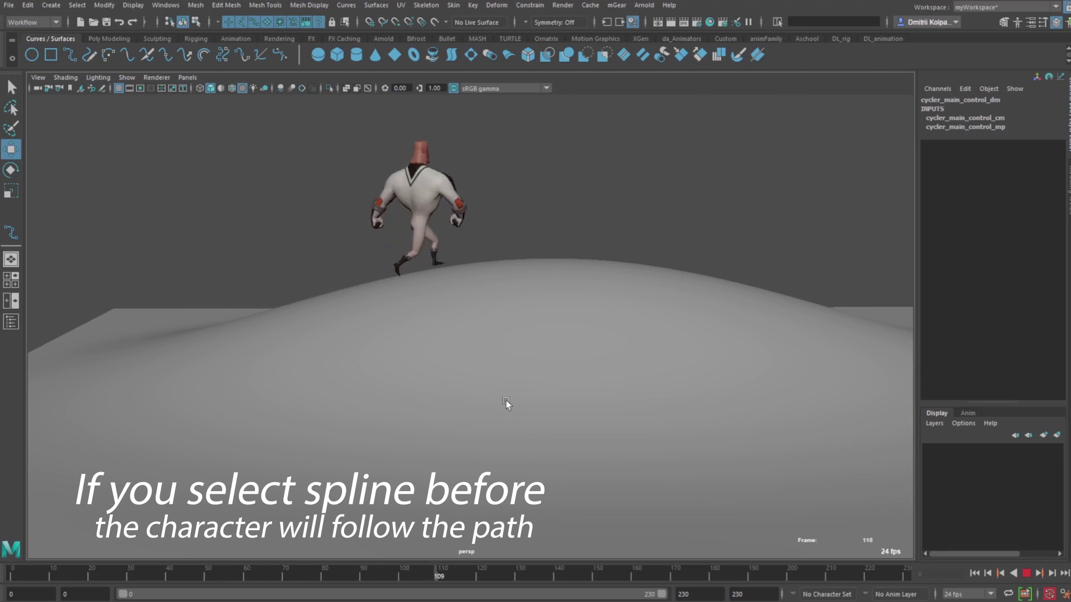
alt+middle_drag(689, 418, 586, 420)
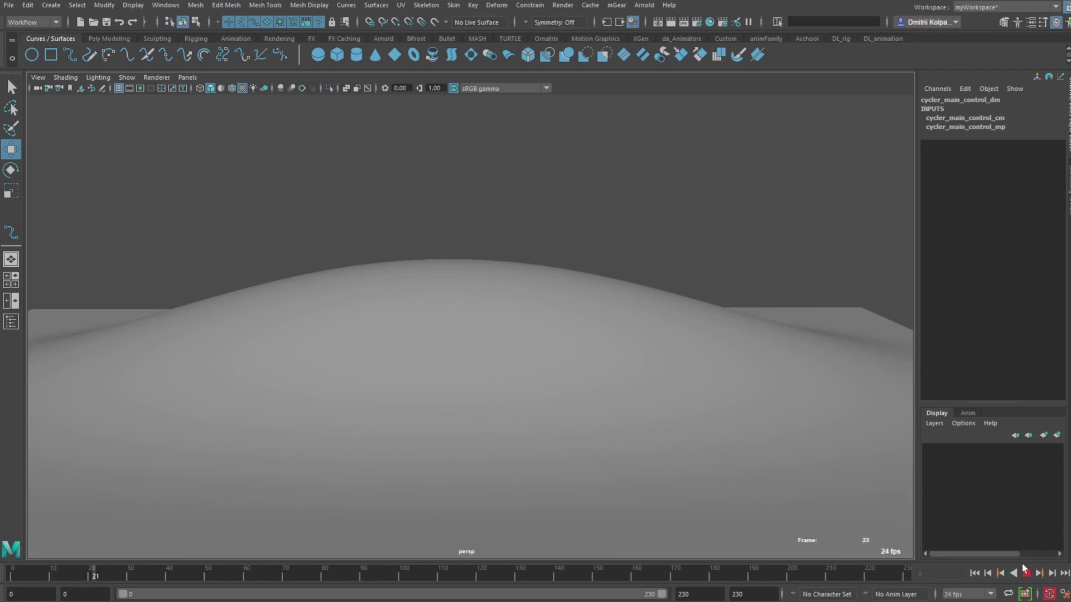
alt+drag(408, 417, 495, 356)
alt+scroll(463, 349, down, 3)
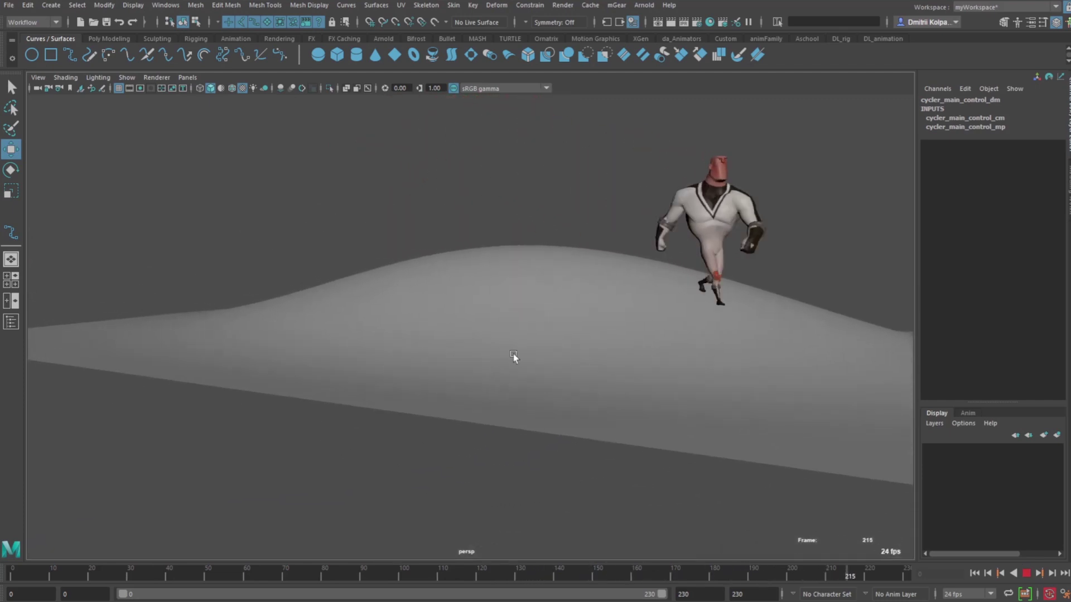
Halt the playback and end the character's walk along the path with Cycler's Stop command
click(1026, 574)
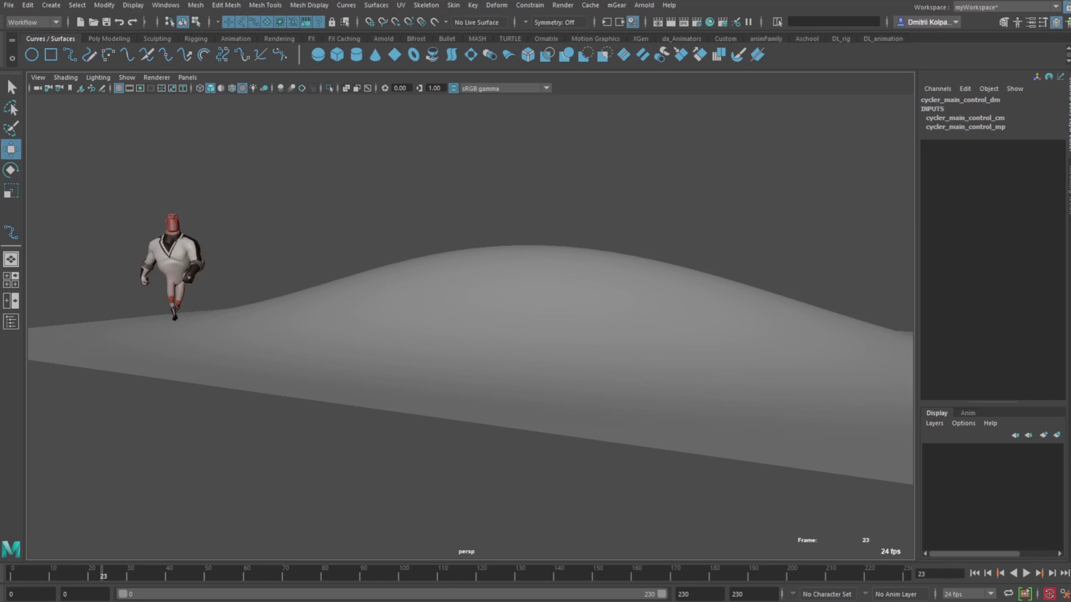
click(766, 545)
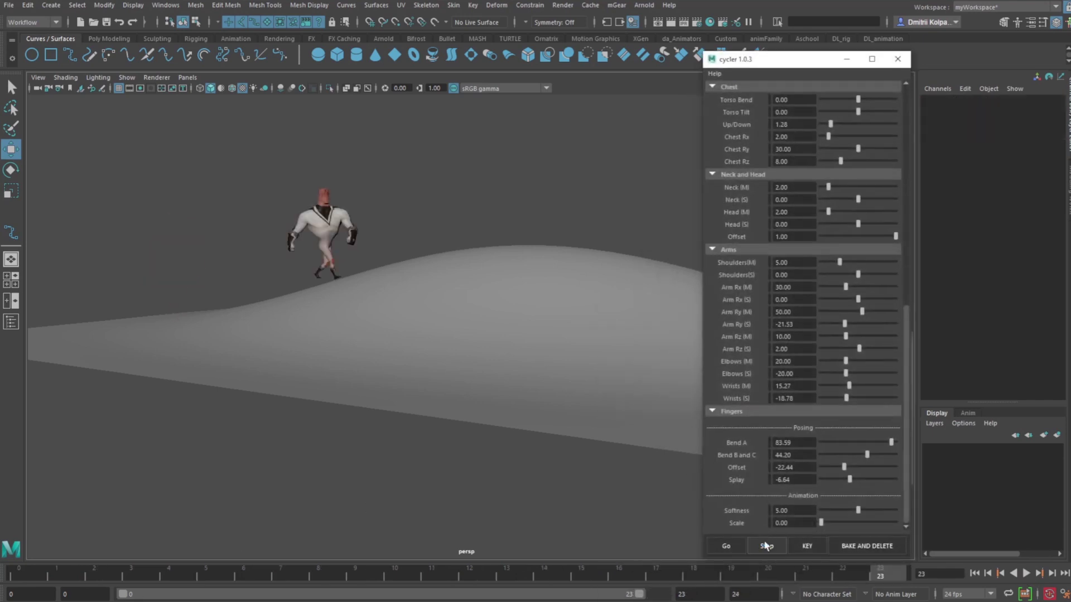
Delete the hill surface beneath the walking character
alt+drag(311, 325, 442, 259)
click(507, 359)
key(Delete)
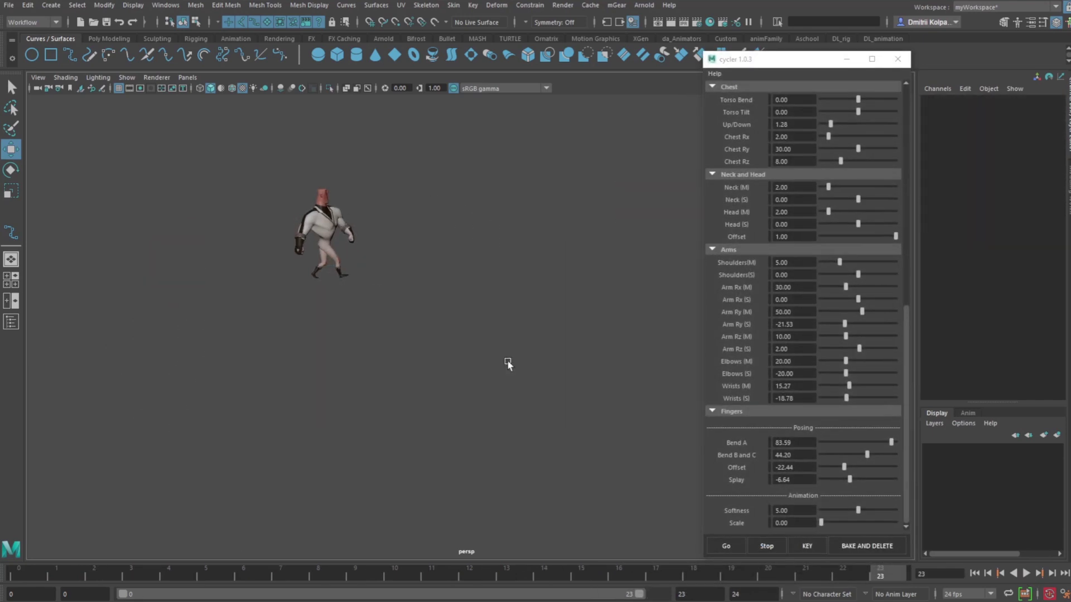
drag(541, 319, 542, 321)
key(Delete)
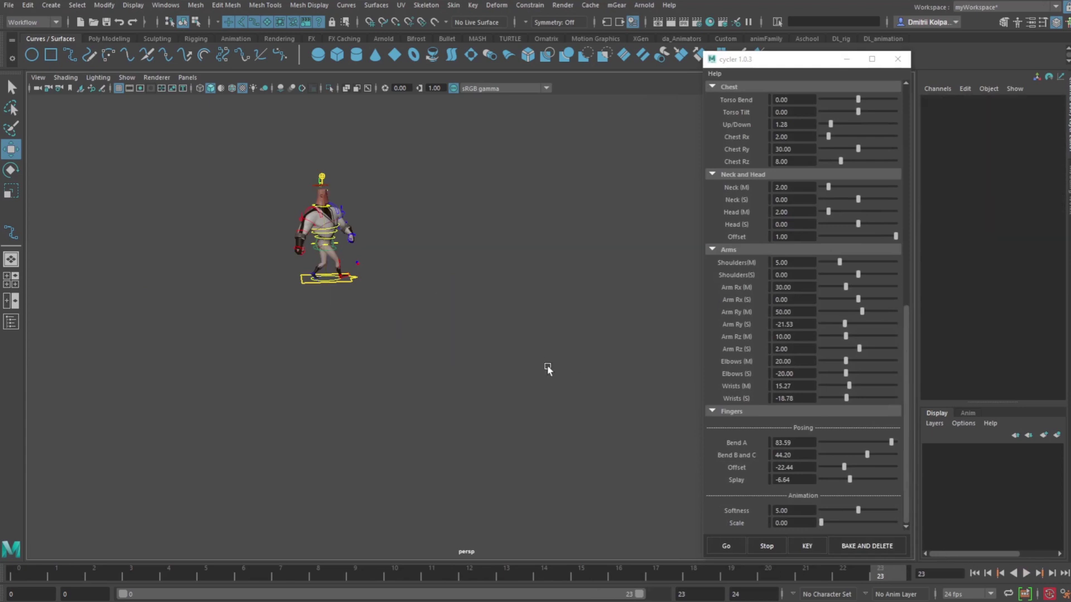
click(364, 279)
click(537, 376)
key(ctrl+z)
key(ctrl+z)
key(ctrl+z)
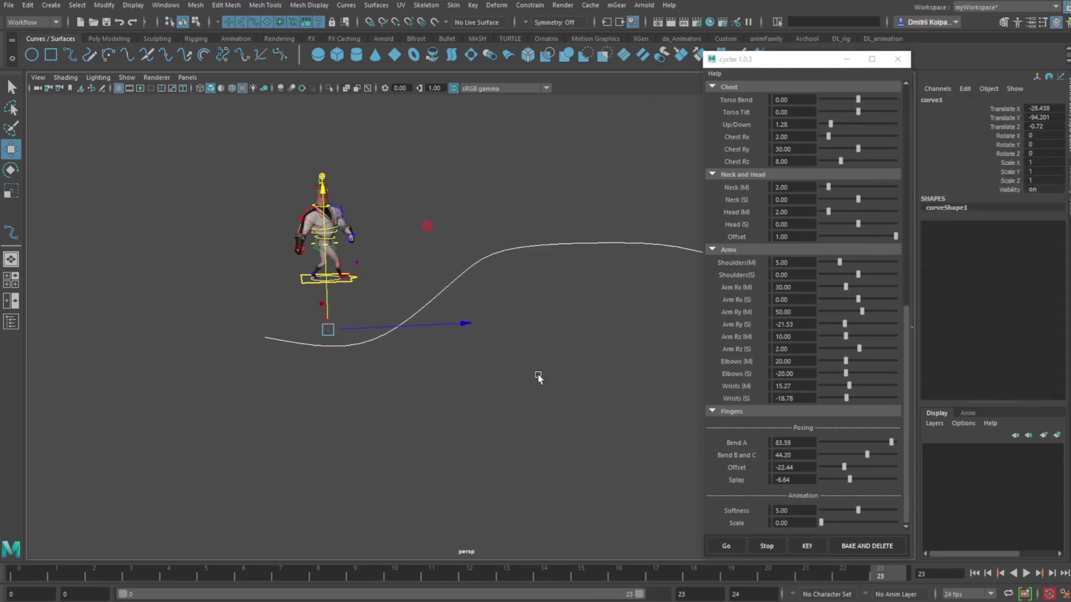
Make the character walk along the path curve with Cycler's Go command and scrub through the walk
click(531, 200)
click(560, 244)
click(725, 546)
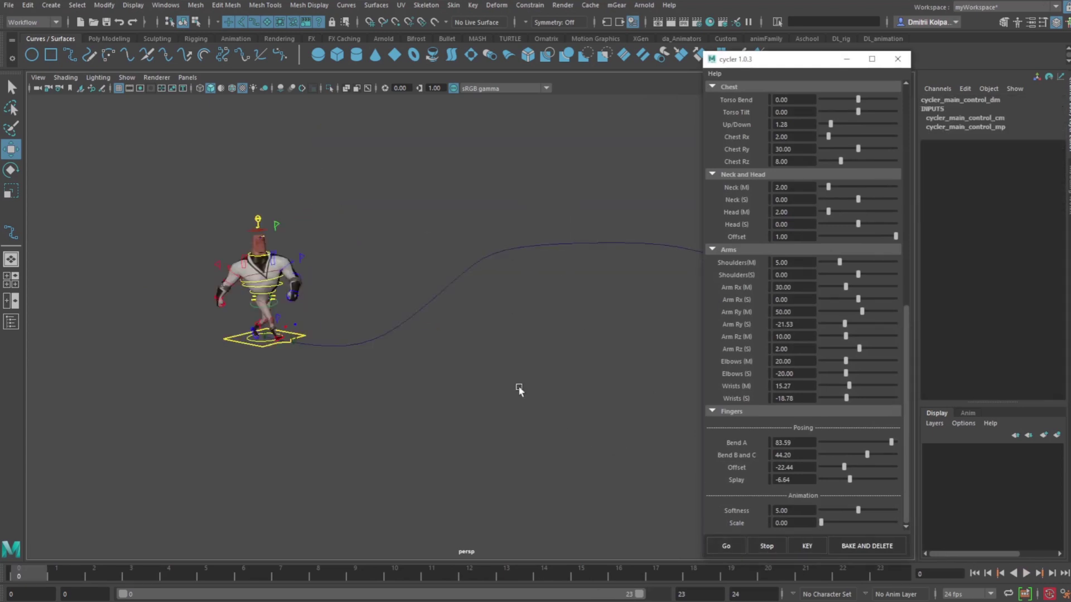
drag(47, 573, 878, 543)
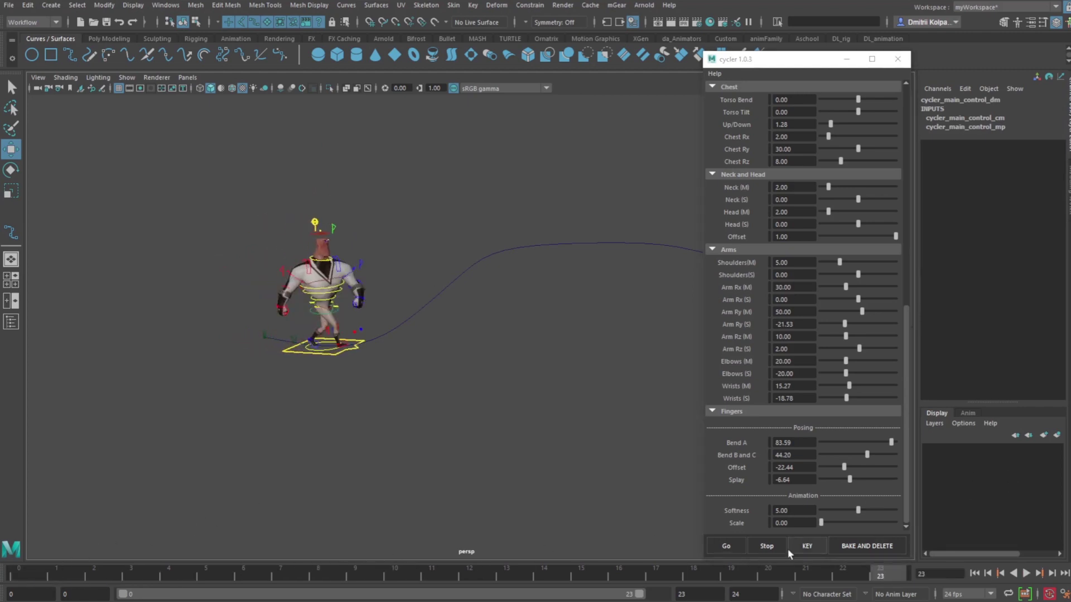
Extend the playback range to frame 230 and scrub the walk to frame 87
click(707, 594)
text(0)
key(Return)
drag(143, 573, 351, 572)
Raise the path curve's middle control vertex in component mode so the path forms a tall hill
click(554, 245)
key(f)
alt+drag(446, 316, 420, 353)
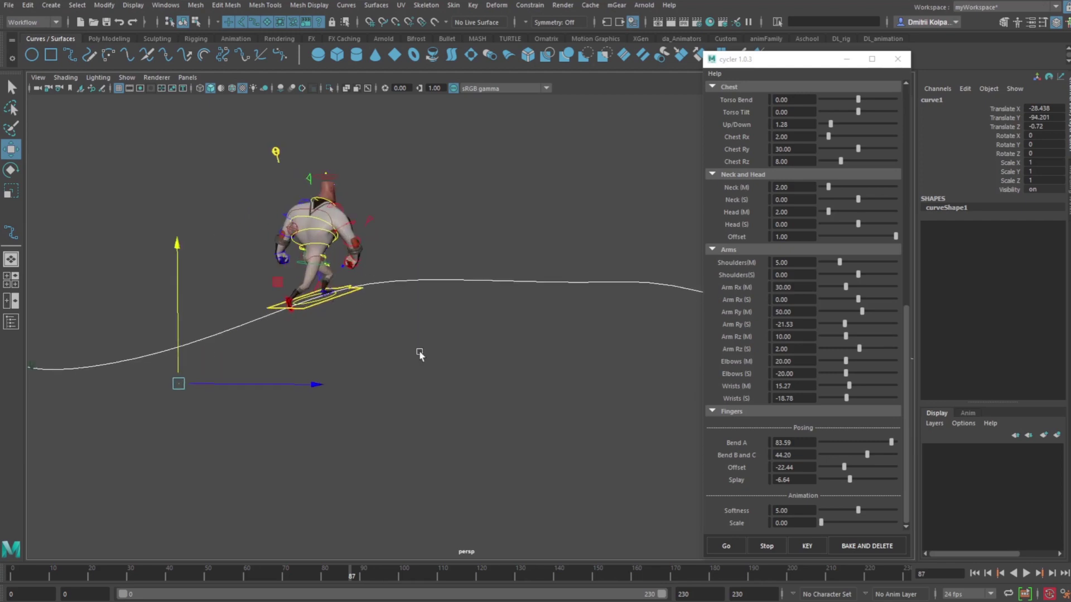
key(F8)
click(397, 277)
drag(393, 211, 337, 390)
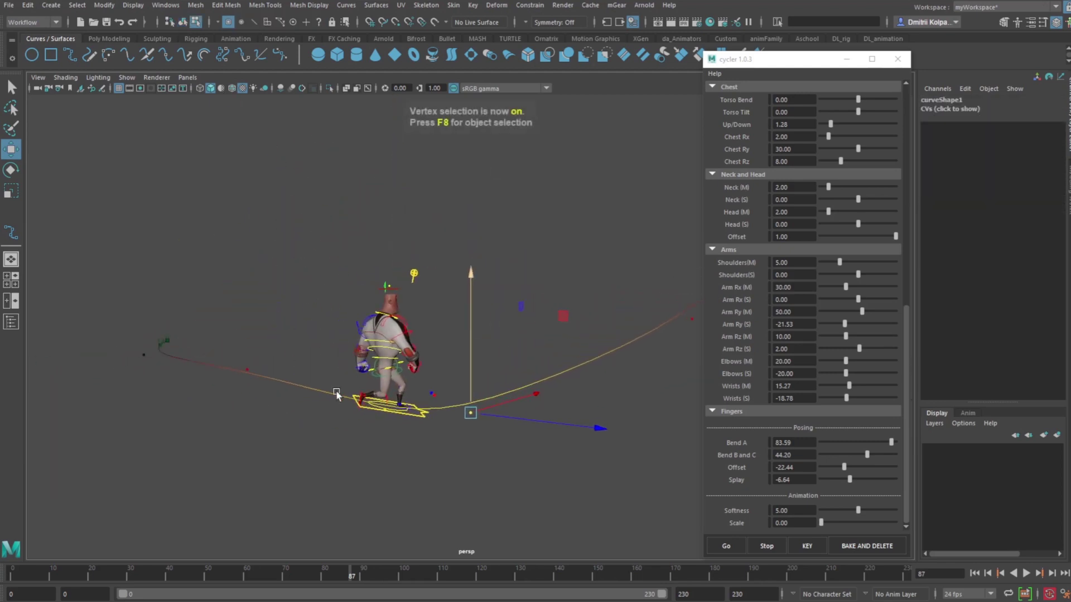
drag(467, 345, 470, 150)
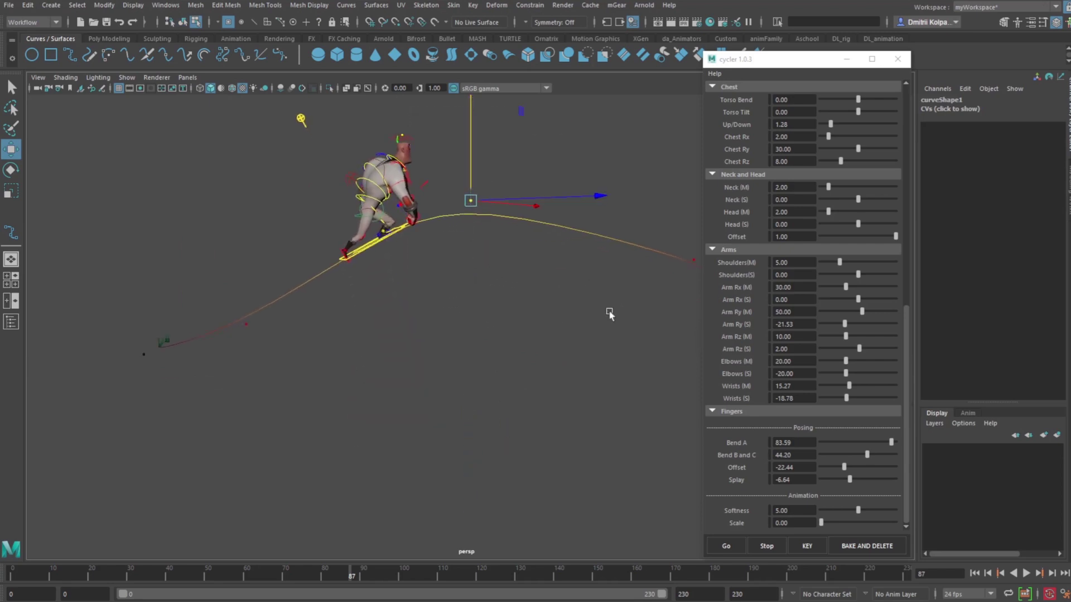
Scrub and play the animation to check how the character follows the reshaped path
drag(352, 575, 599, 574)
alt+drag(671, 444, 621, 432)
click(623, 269)
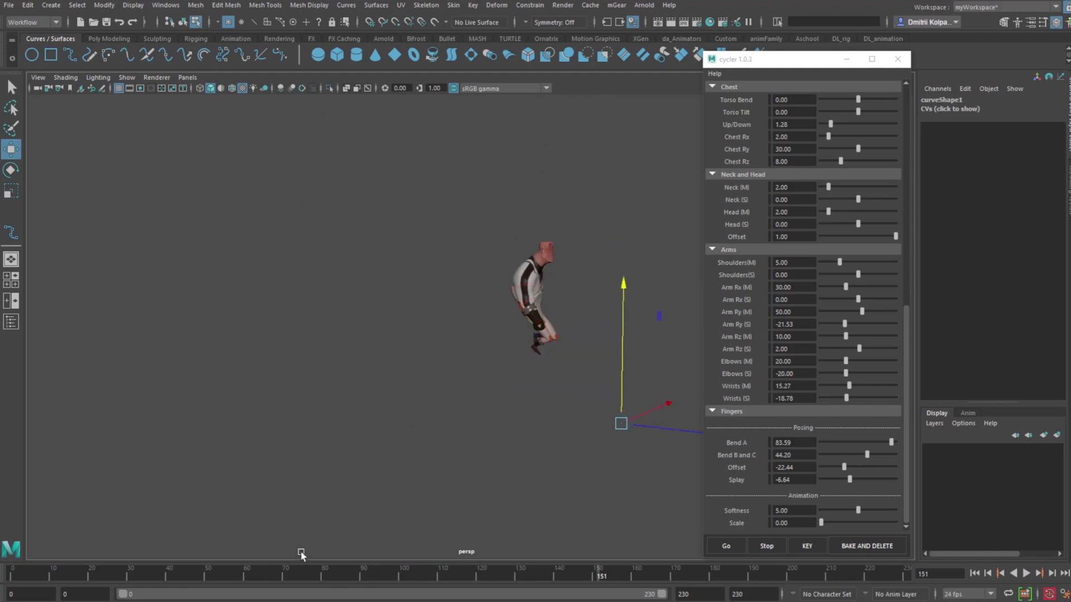
drag(292, 574, 162, 569)
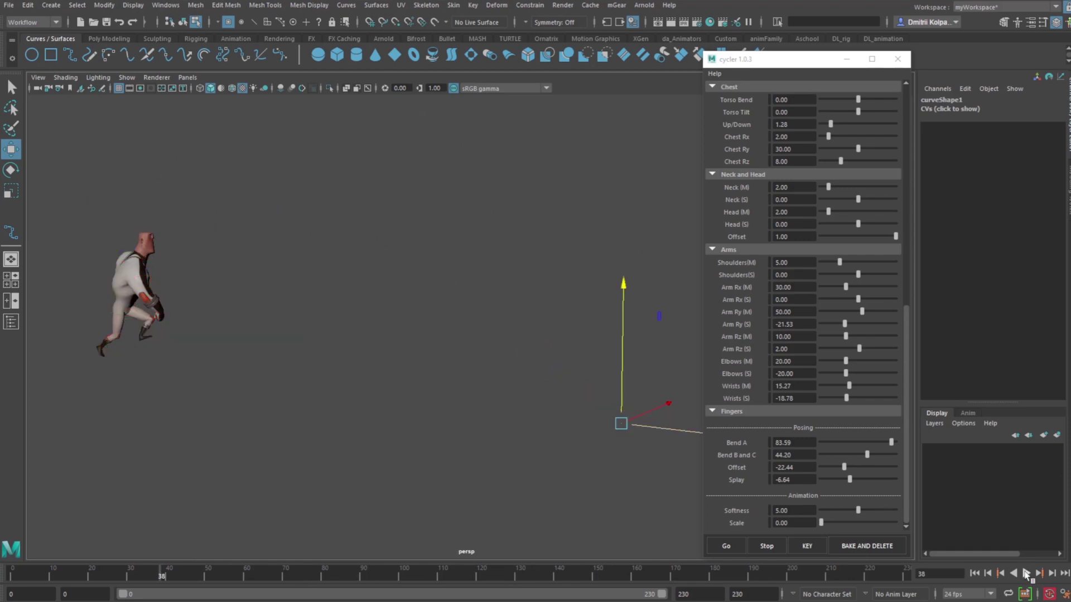
click(1026, 573)
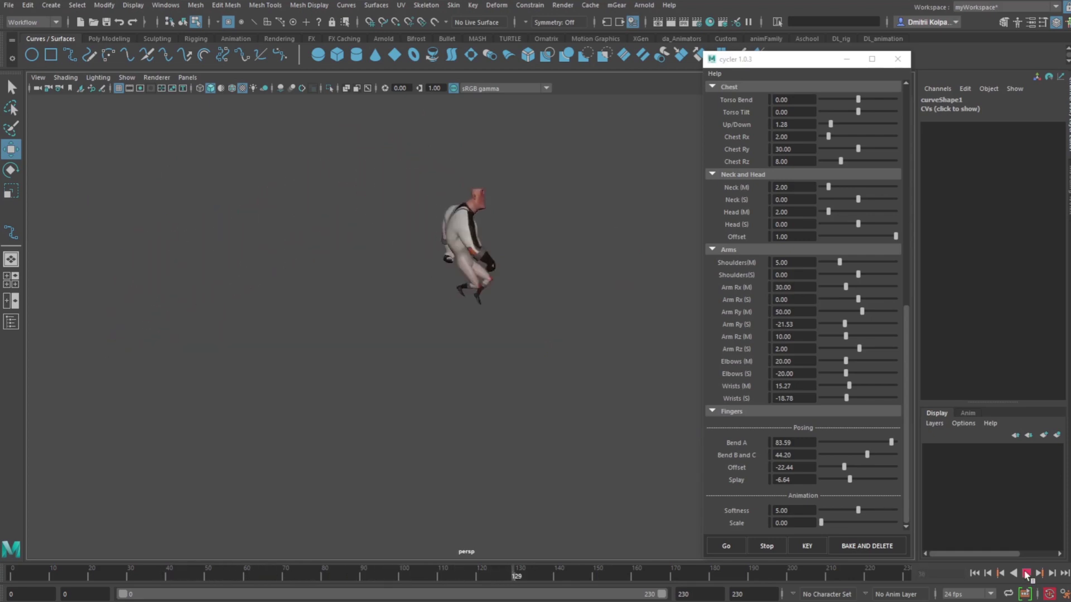
click(1026, 573)
Key all Cycler attributes at frame 69 with nothing selected
drag(52, 574, 282, 574)
click(515, 434)
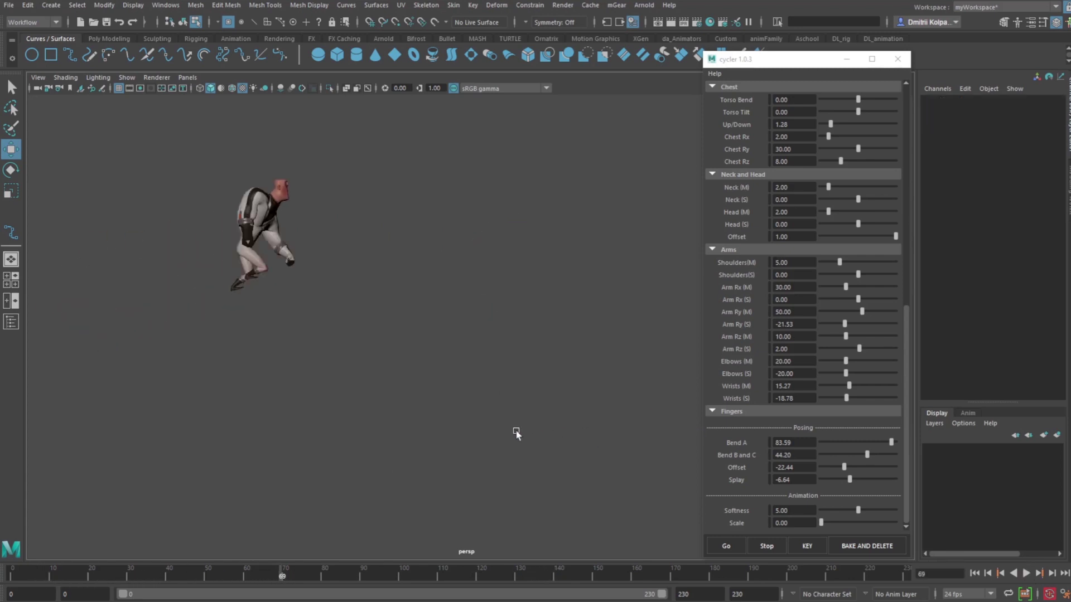
click(818, 545)
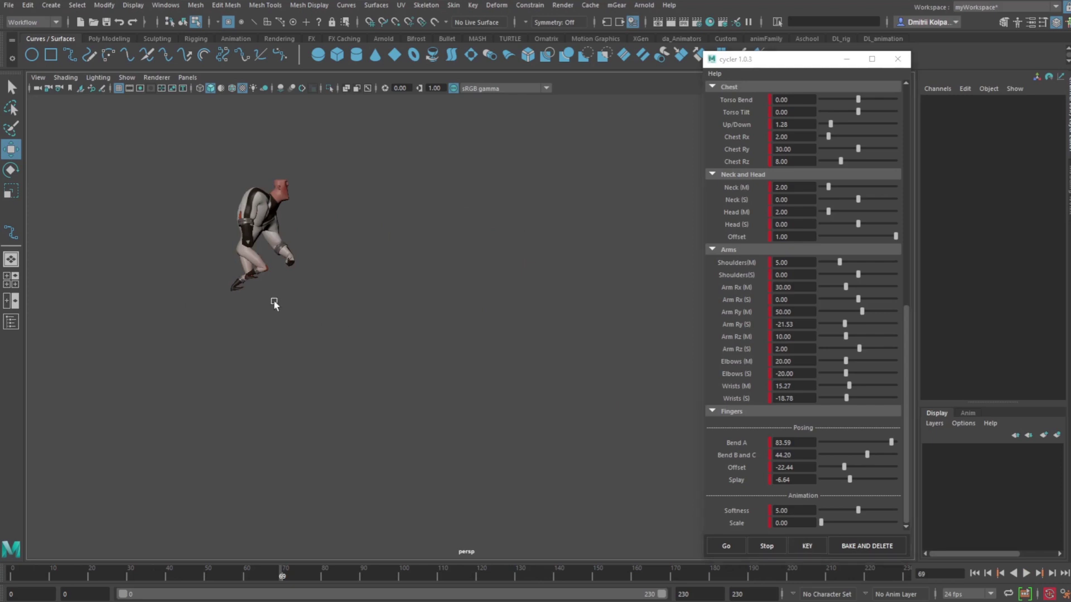
Select the Cycler main control and, at frame 61, set the foot's Contact Angle to 81.76 and Fly Angle to 50.15
key(alt+1)
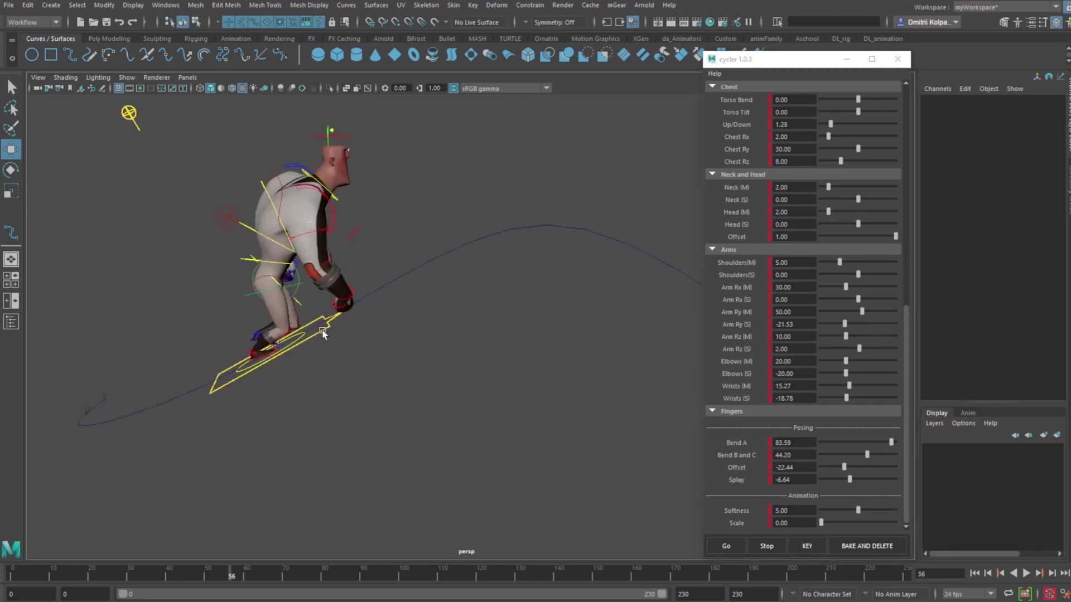
click(322, 333)
drag(234, 576, 250, 561)
scroll(836, 219, up, 10)
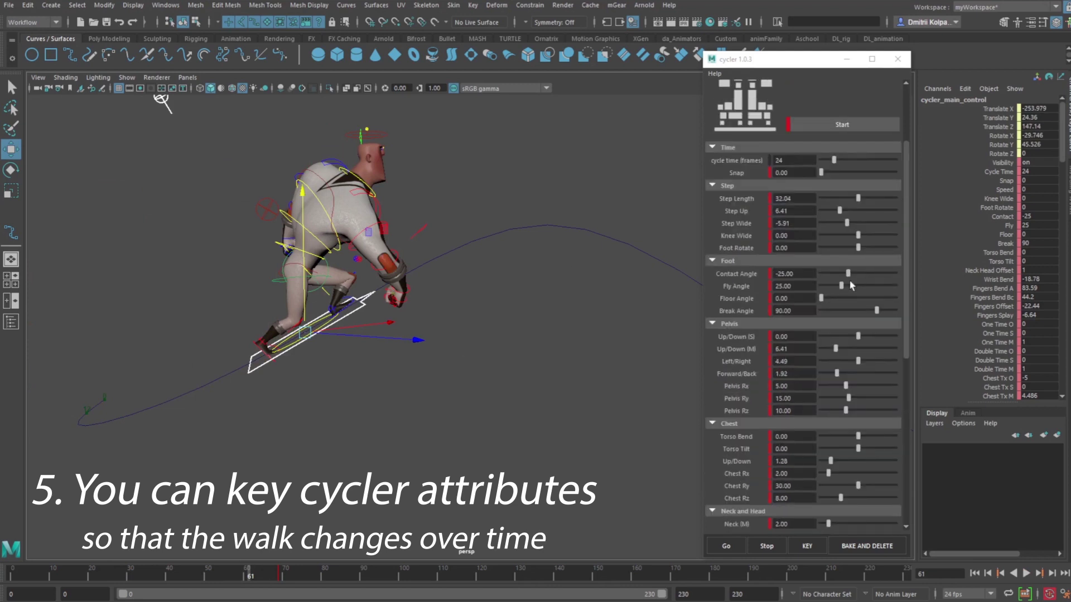
scroll(333, 332, up, 2)
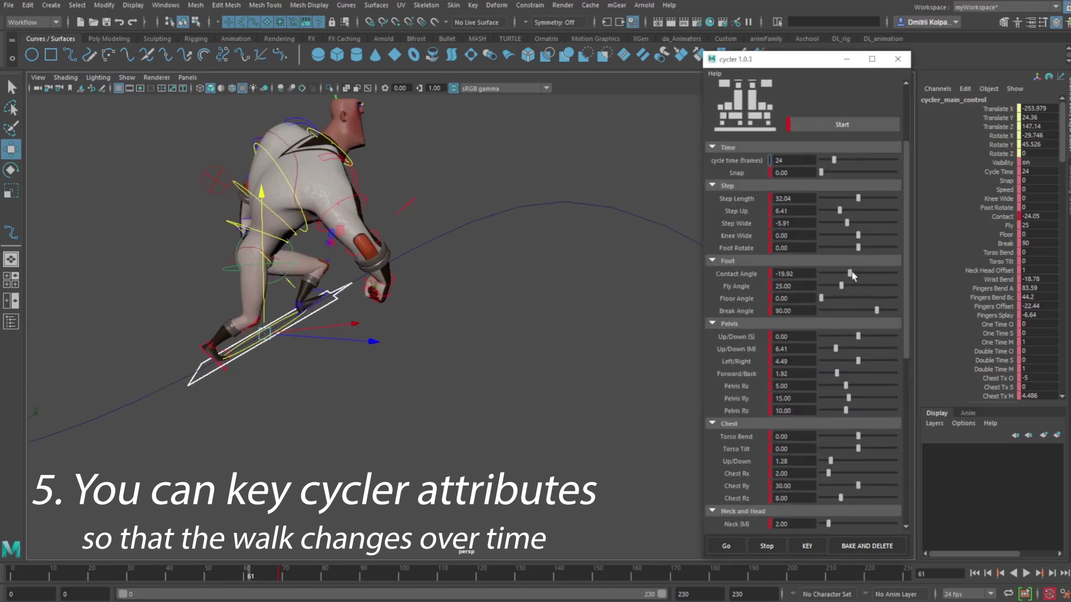
drag(850, 274, 891, 279)
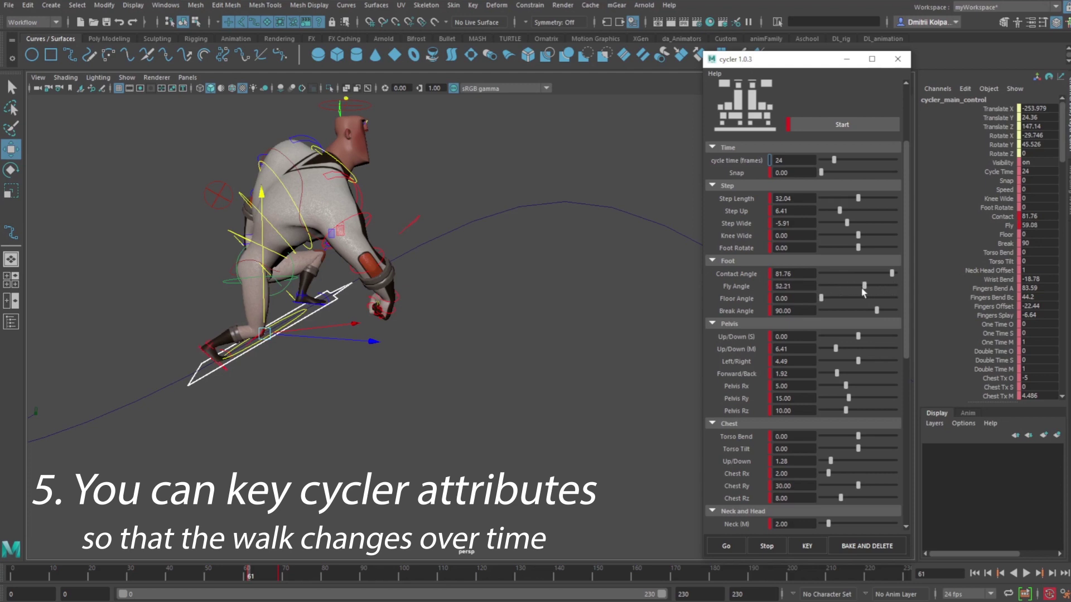
scroll(475, 319, down, 2)
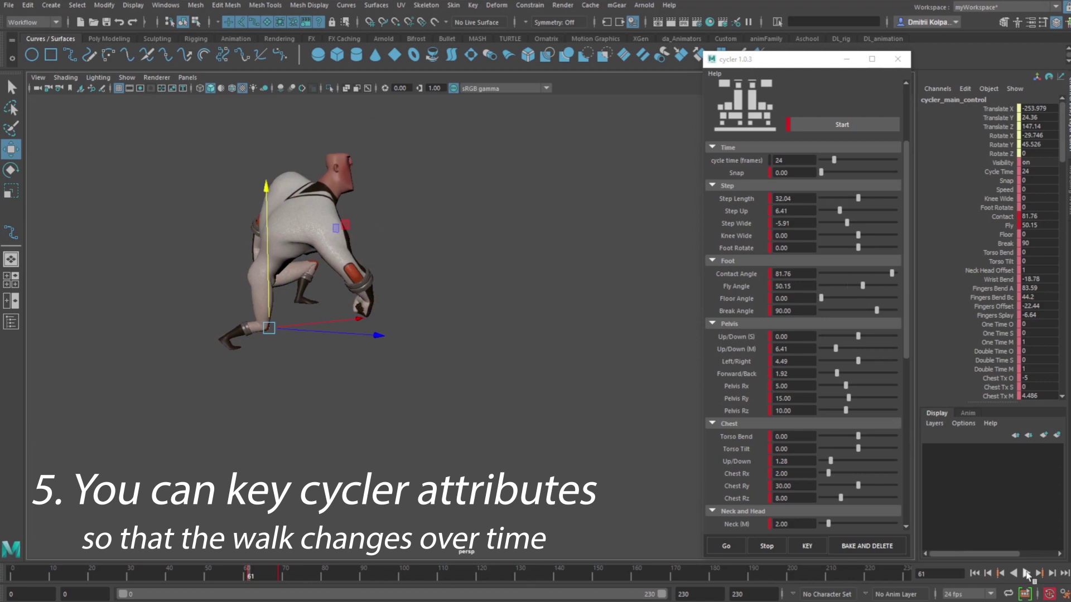
Set the foot's Floor Angle to 18.55 at frame 61 and 33.66 at frame 66, playing the walk to check it
click(1026, 573)
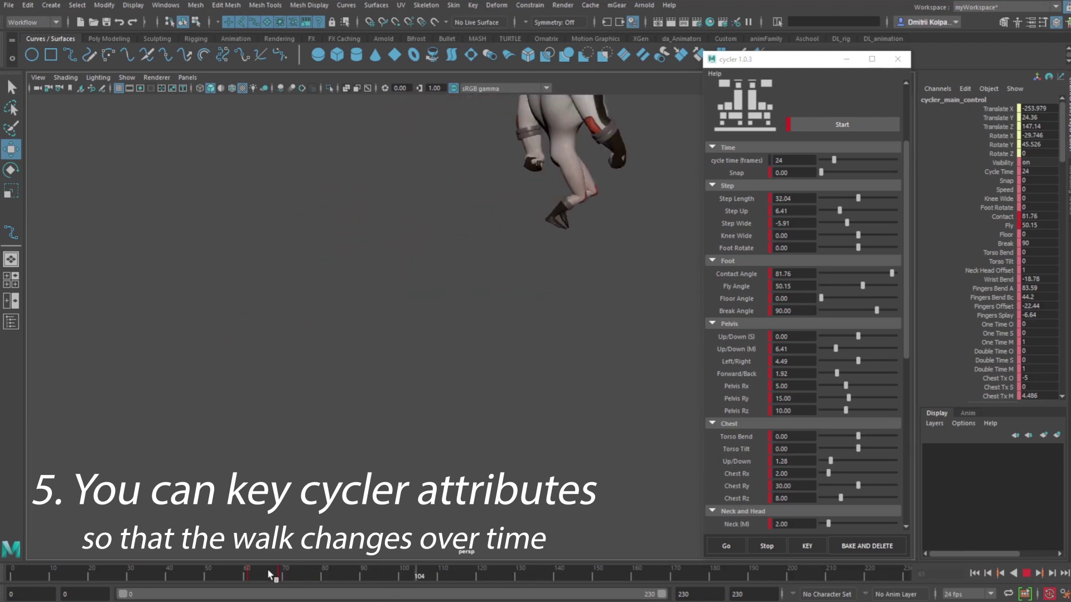
key(comma)
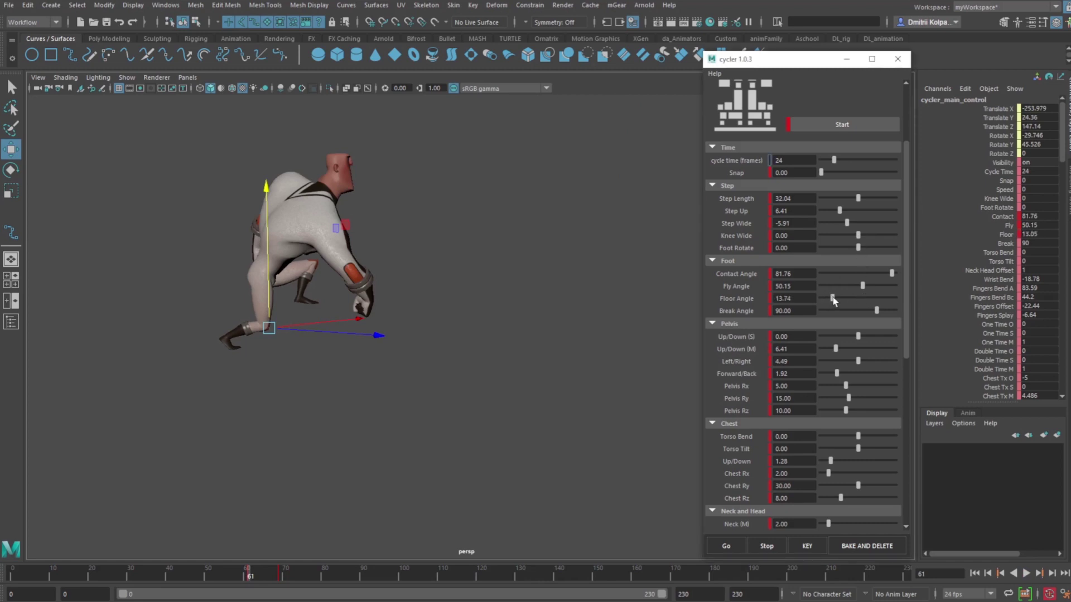
drag(246, 576, 270, 575)
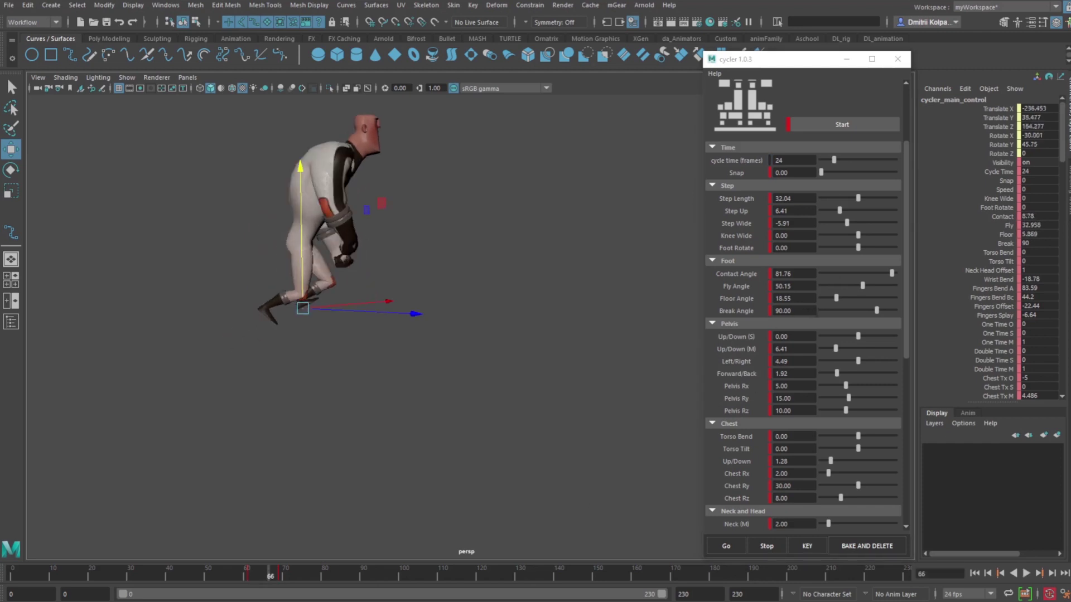
click(1029, 573)
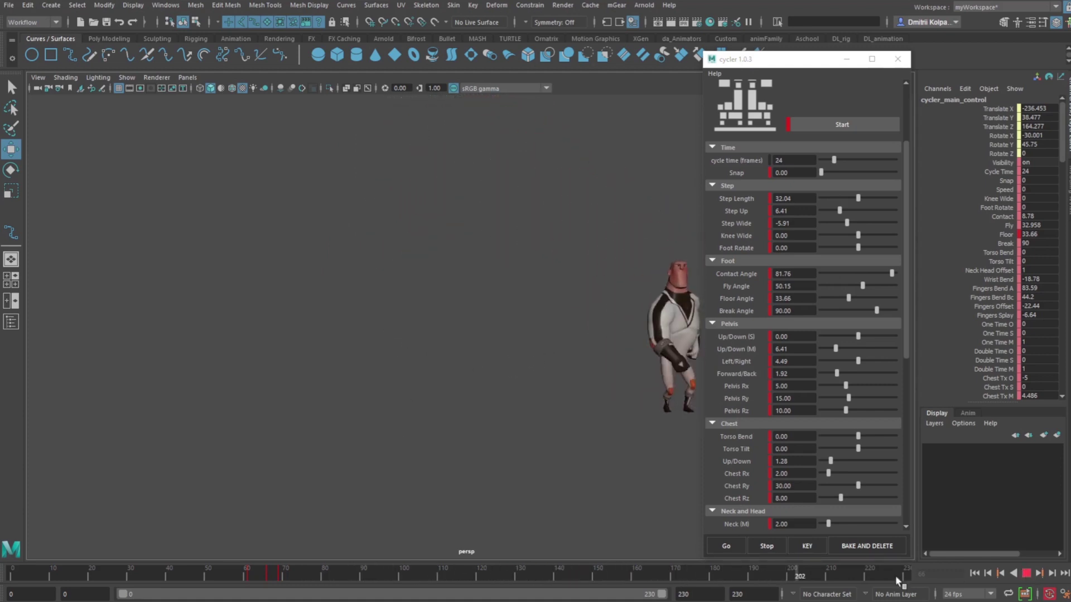
At frame 61, set the pelvis Up/Down (S) to 6.02, Pelvis Rx to 4.58 and Torso Bend to -1.00
click(249, 571)
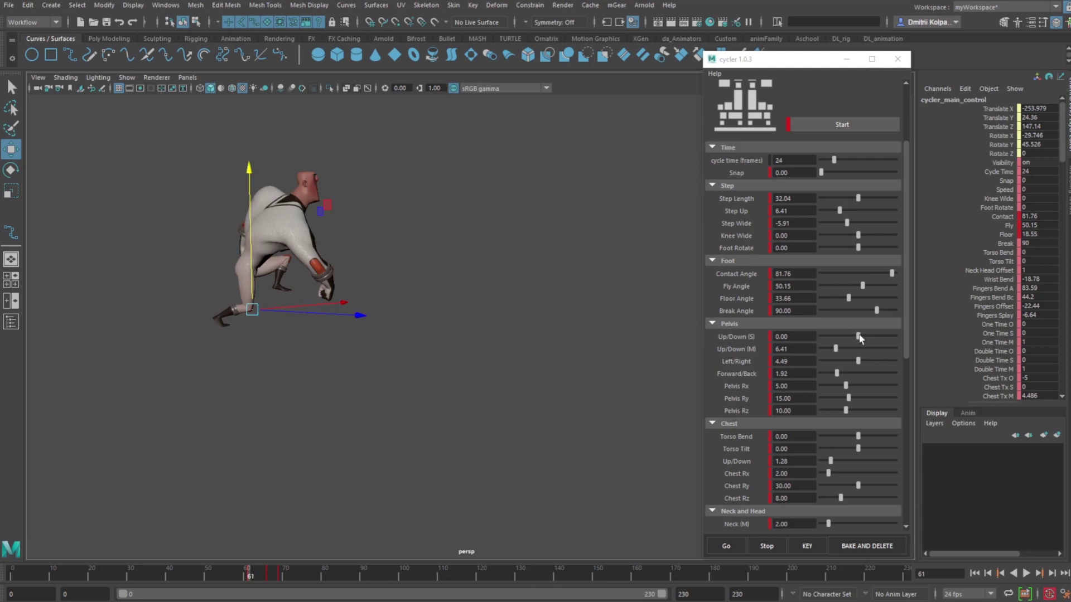
drag(859, 338, 870, 339)
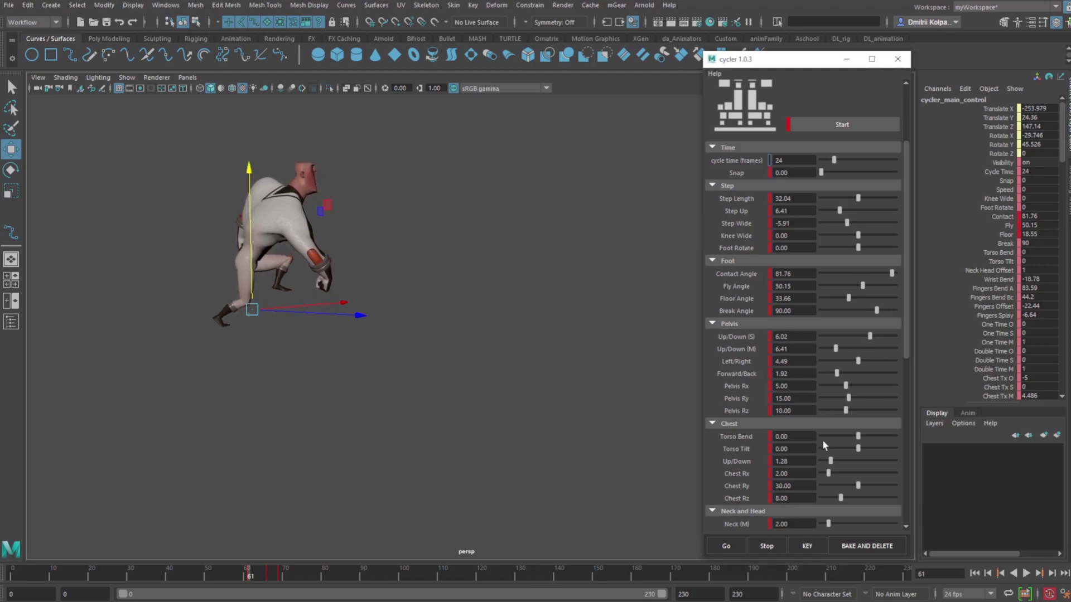
drag(846, 437, 819, 438)
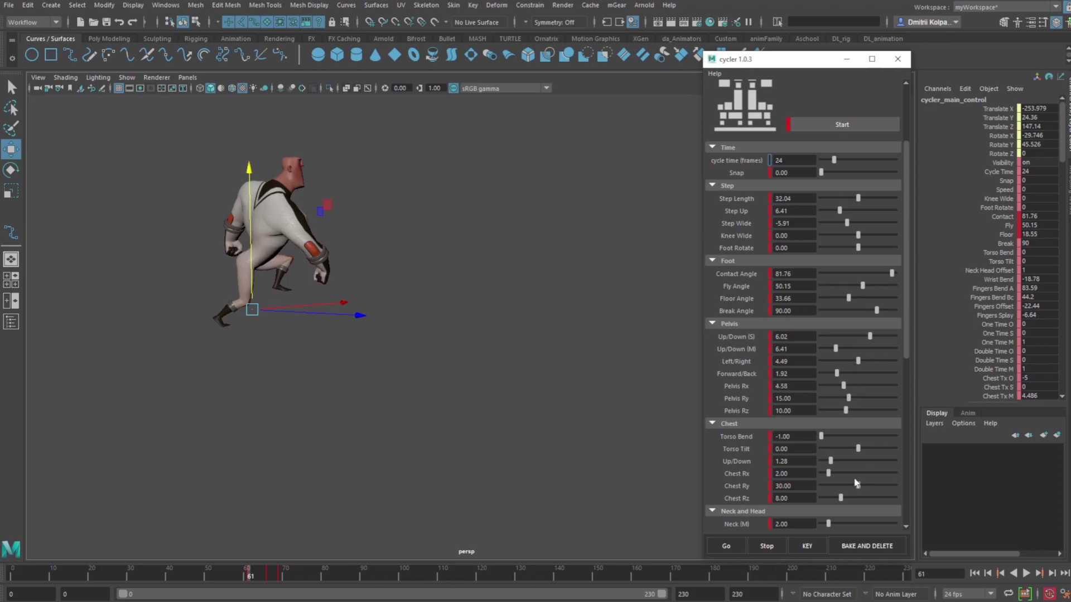
Set Shoulders (M) to 8.85, Shoulders (S) to 10.84, Arm Rx (M) to 65.27 and Arm Rx (S) to -6.87
scroll(857, 483, down, 5)
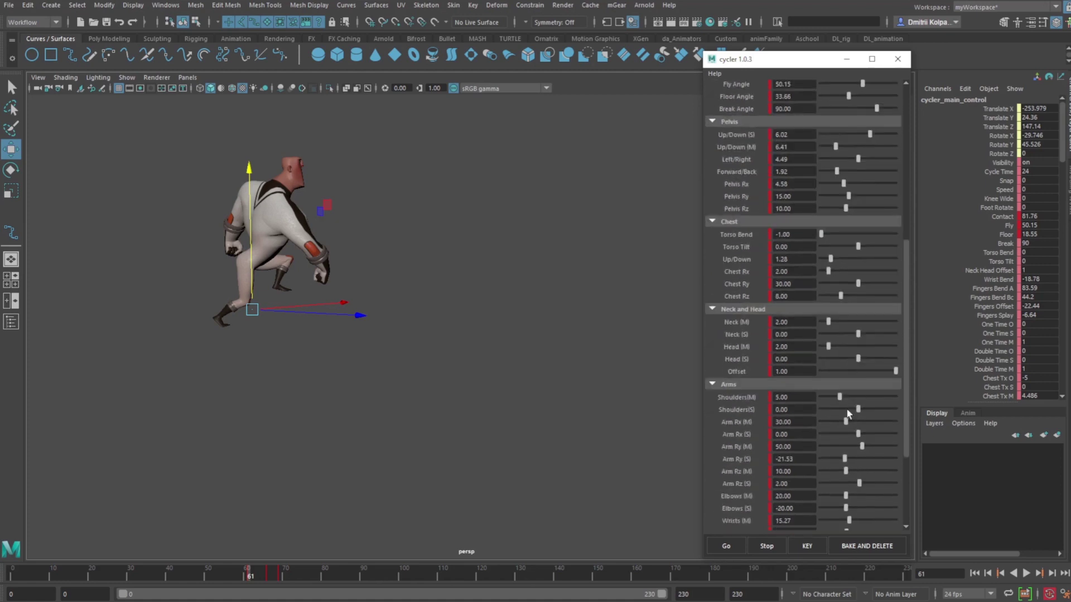
drag(840, 397, 854, 436)
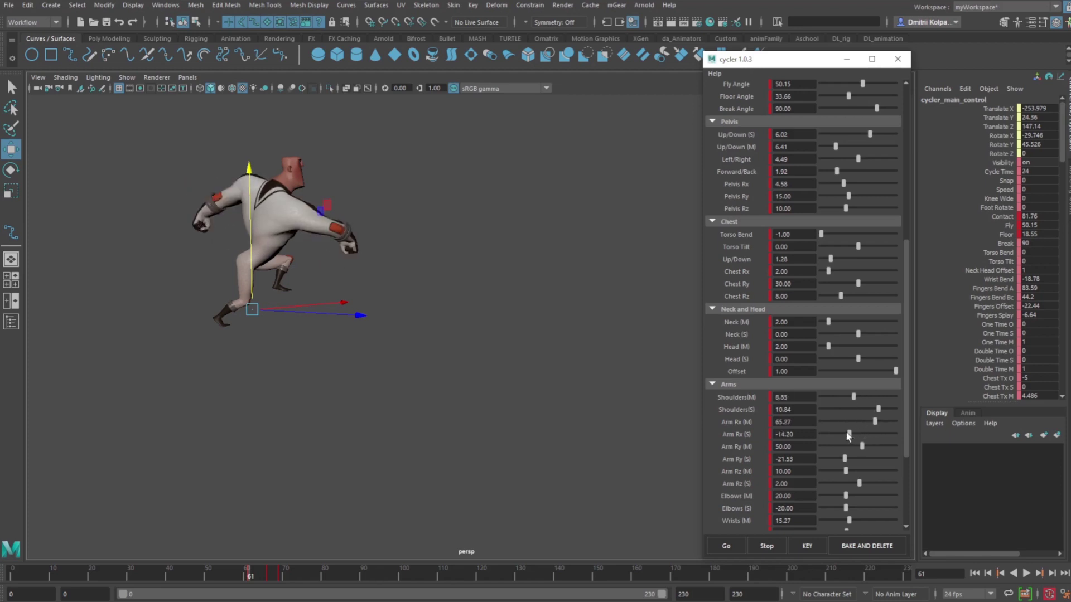
Play back the changing walk, halt it and end the path walk with Cycler's Stop command
click(1026, 574)
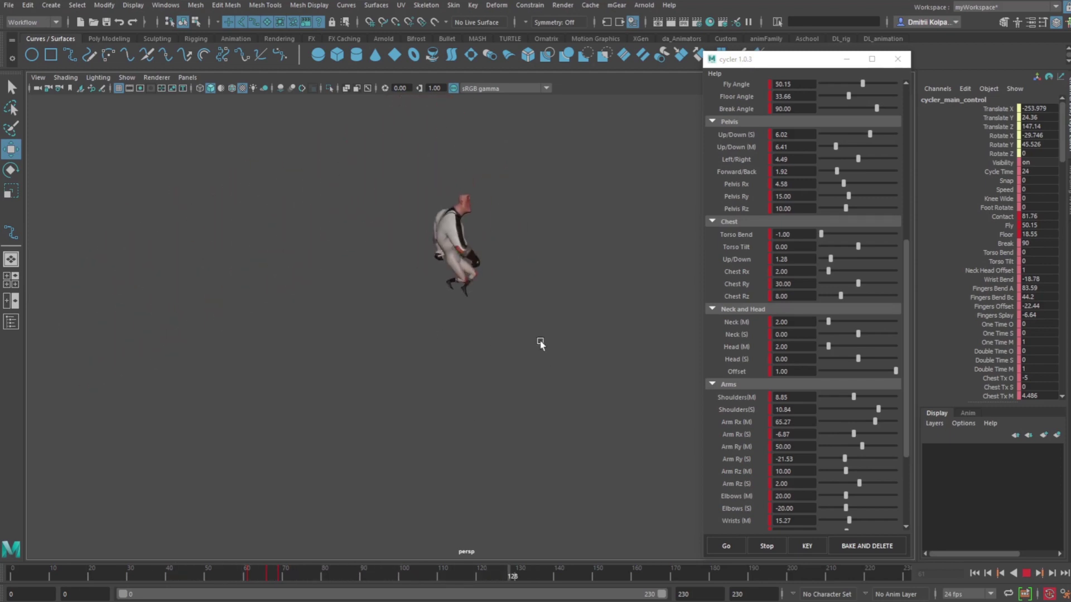
click(1026, 574)
click(766, 547)
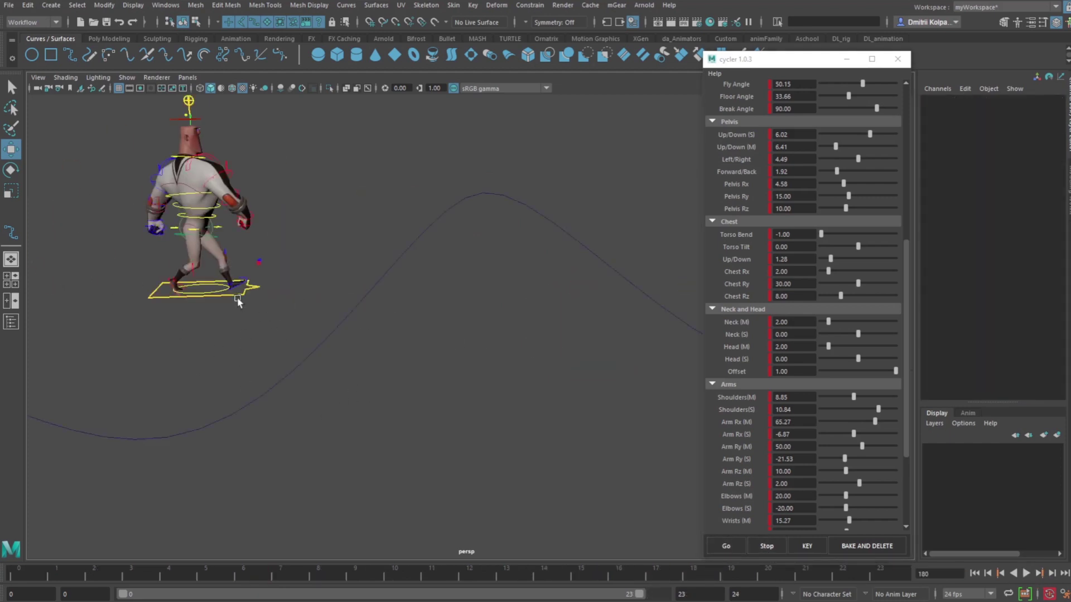
Remove the animation keys from the Cycler main control's channels down through Weight L M, keeping the Cycler window out of the way
click(241, 297)
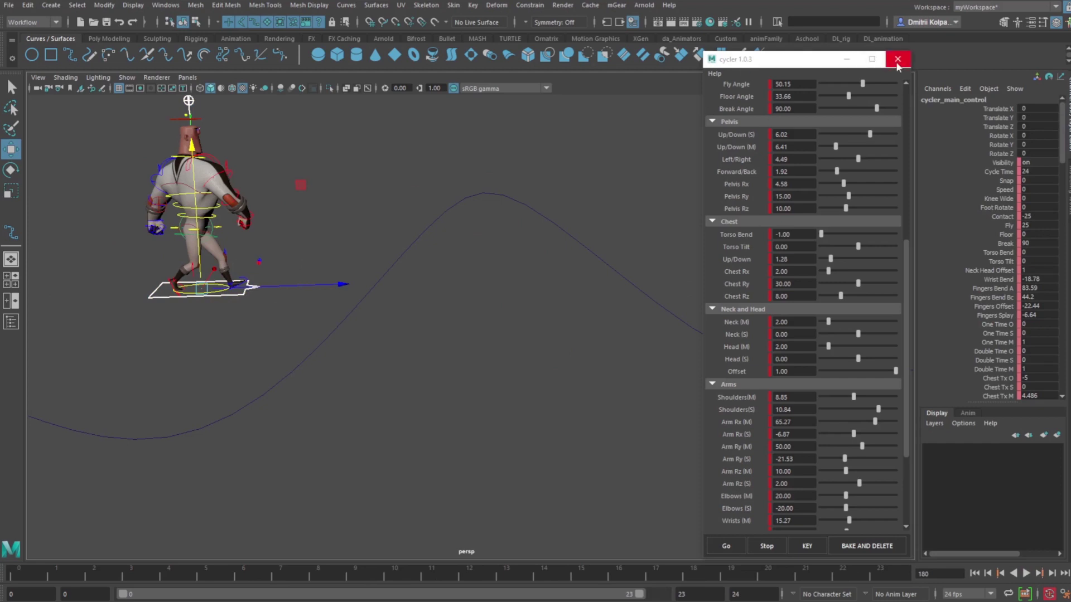
drag(798, 66, 793, 97)
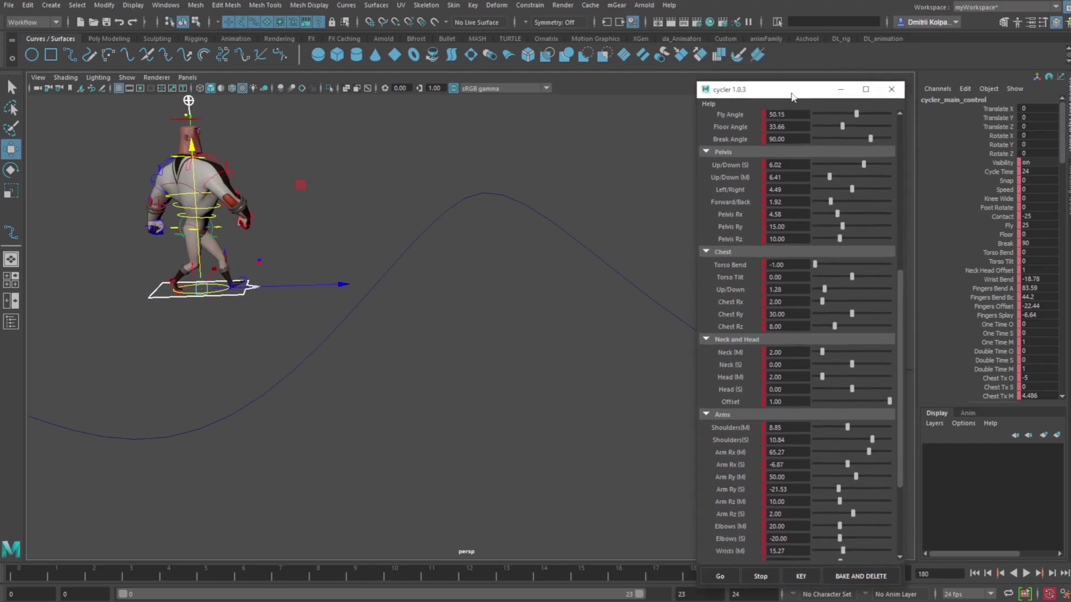
click(990, 137)
scroll(985, 306, down, 6)
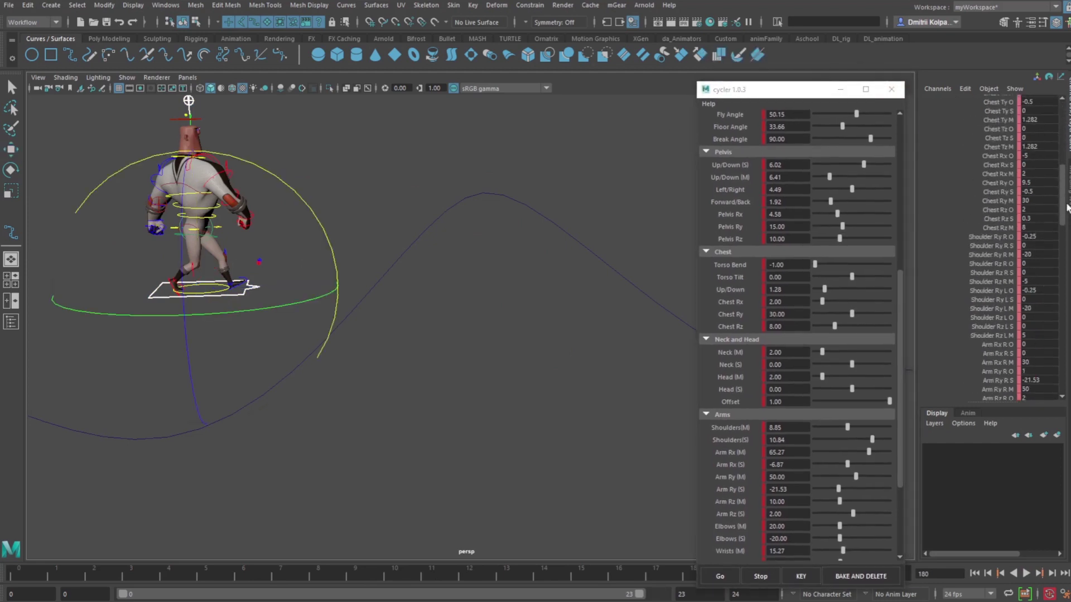
drag(1062, 200, 1062, 374)
shift+click(1000, 385)
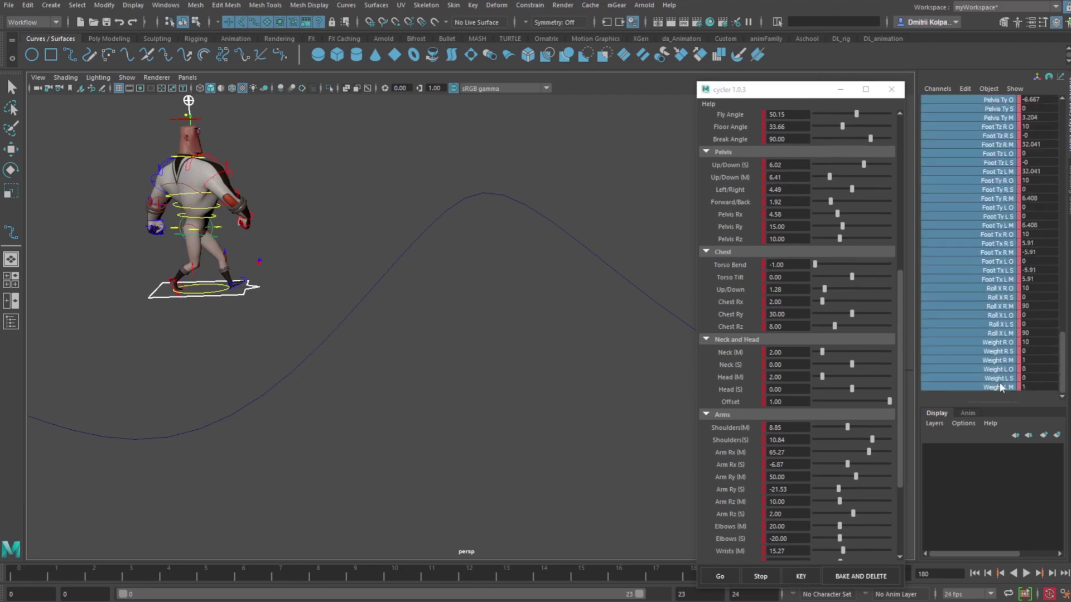
right_click(1000, 385)
click(979, 231)
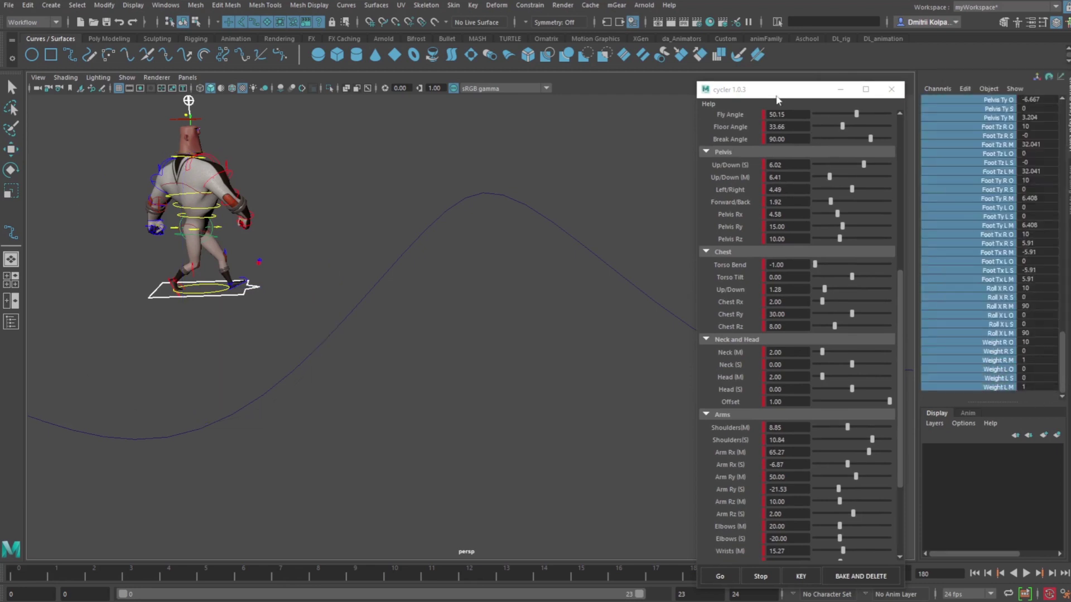
drag(771, 90, 763, 57)
scroll(798, 454, down, 5)
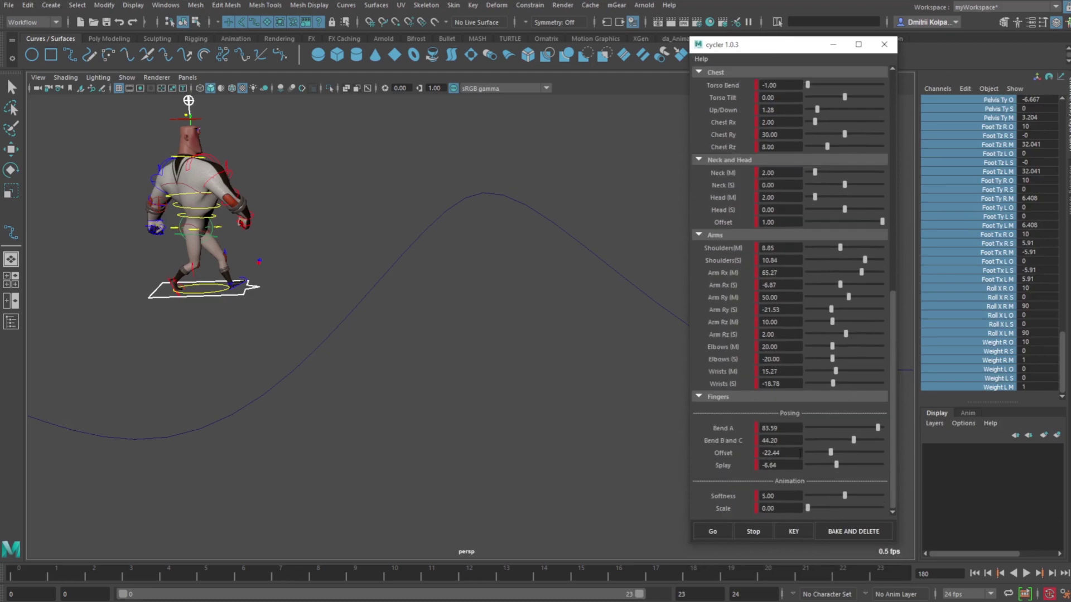
Clear the selection, play the walk cycle in place and set its cycle time to 29 frames
click(421, 469)
key(w)
alt+drag(407, 312, 497, 342)
scroll(845, 450, up, 15)
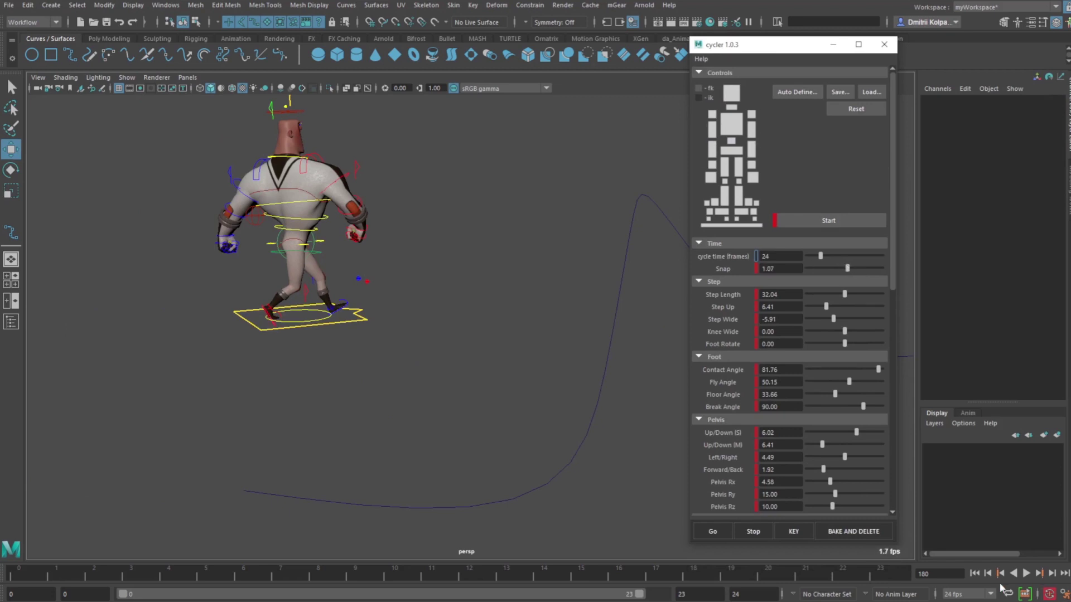
click(1026, 573)
drag(820, 255, 831, 257)
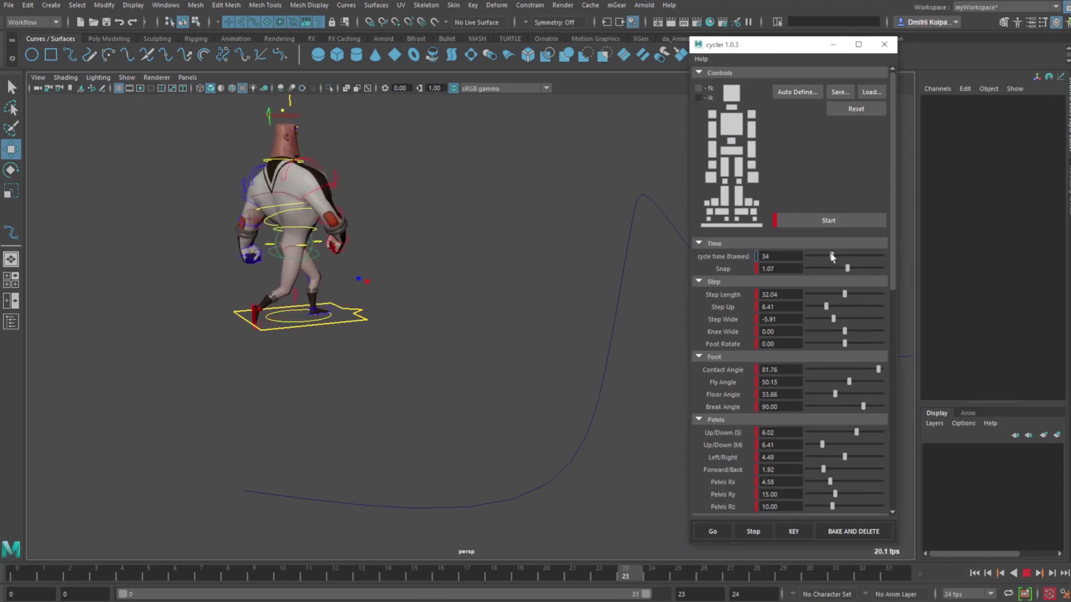
scroll(394, 310, up, 4)
alt+middle_drag(394, 310, 551, 370)
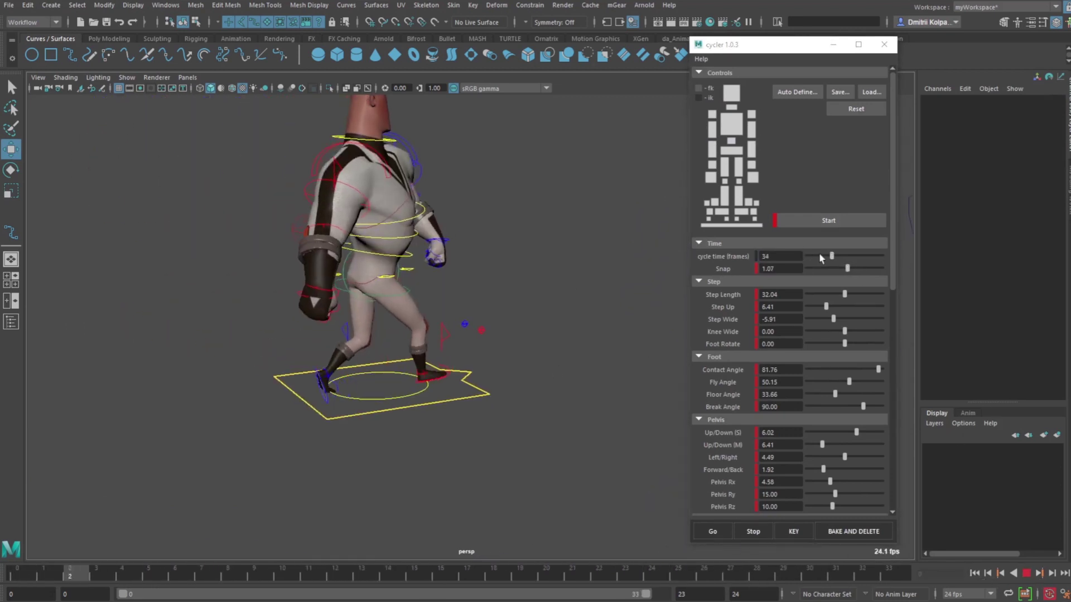
click(819, 256)
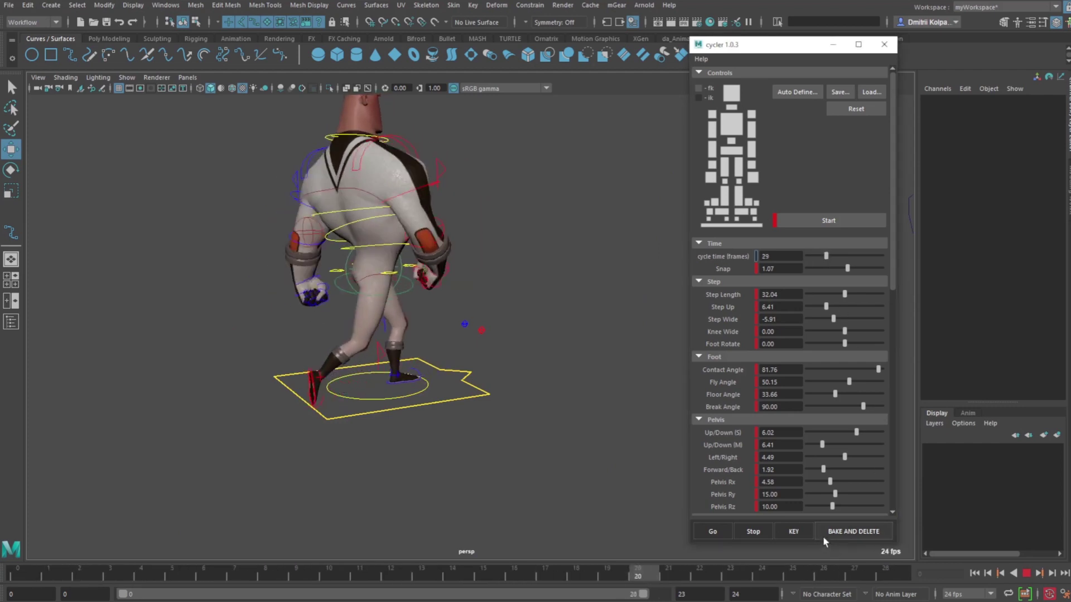
Bake the walk onto the rig and delete the Cycler setup, showing the character without control curves and with the Outliner open
click(849, 531)
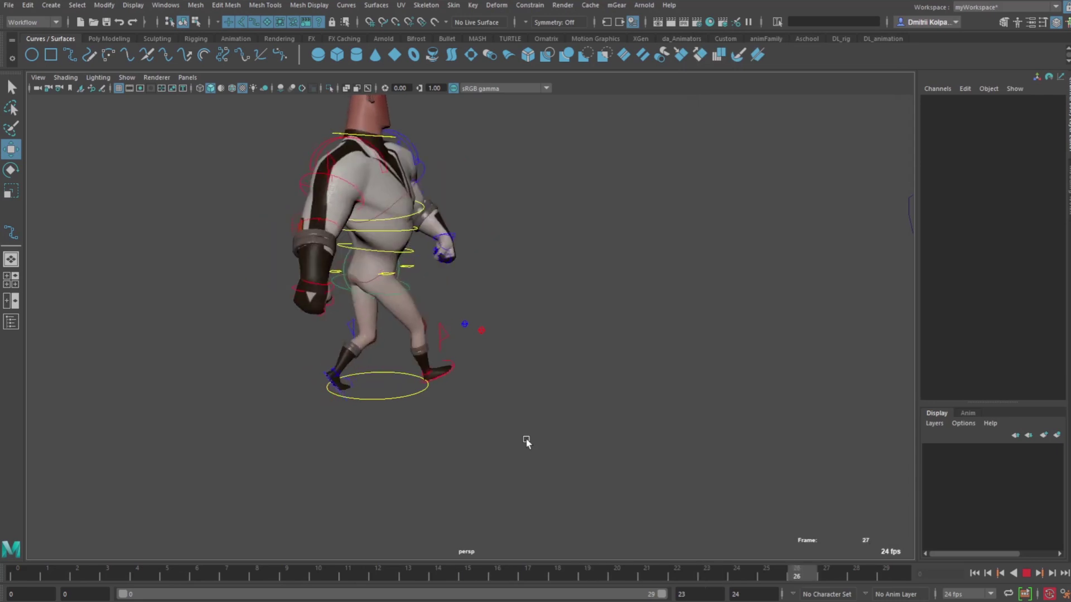
key(shift+o)
key(alt+1)
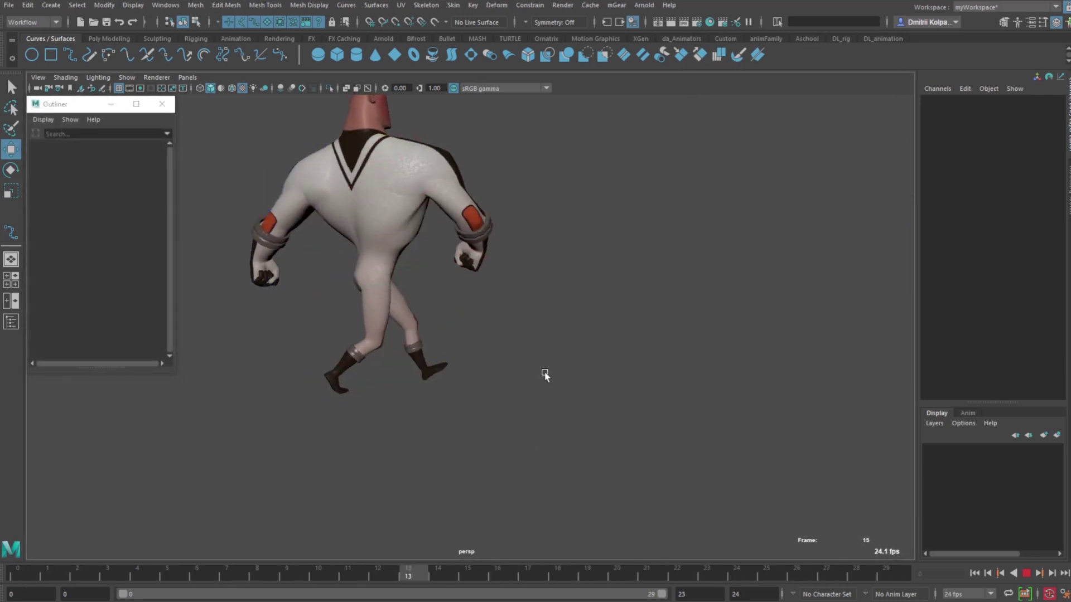